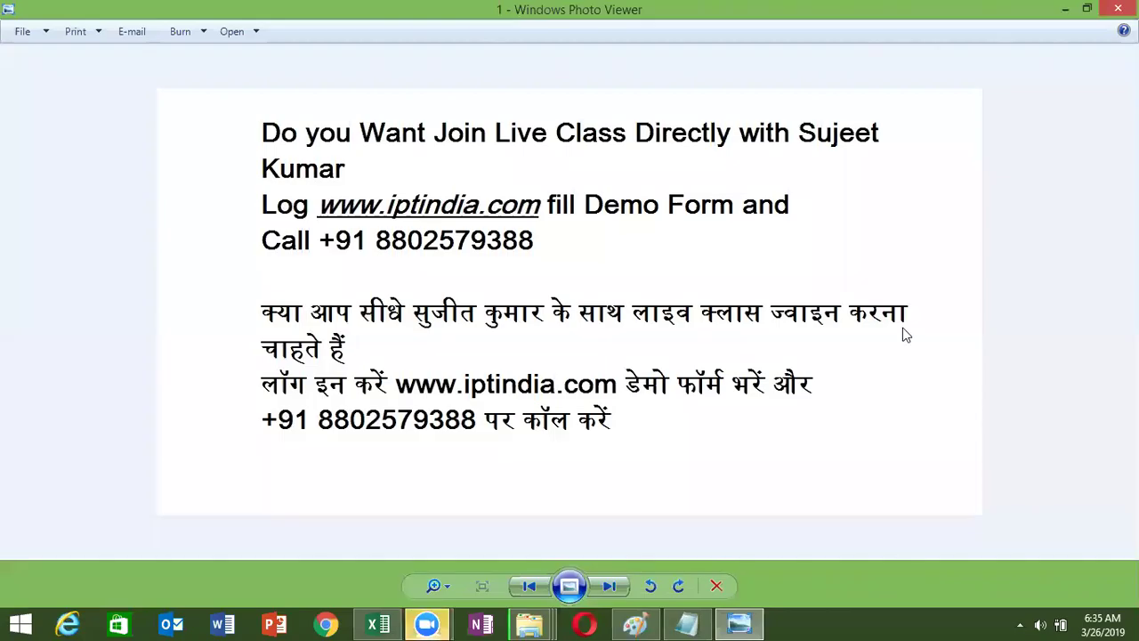
- Close the Photo Viewer slides and the Photo folder, then launch Excel with a blank workbook
left_click(612, 585)
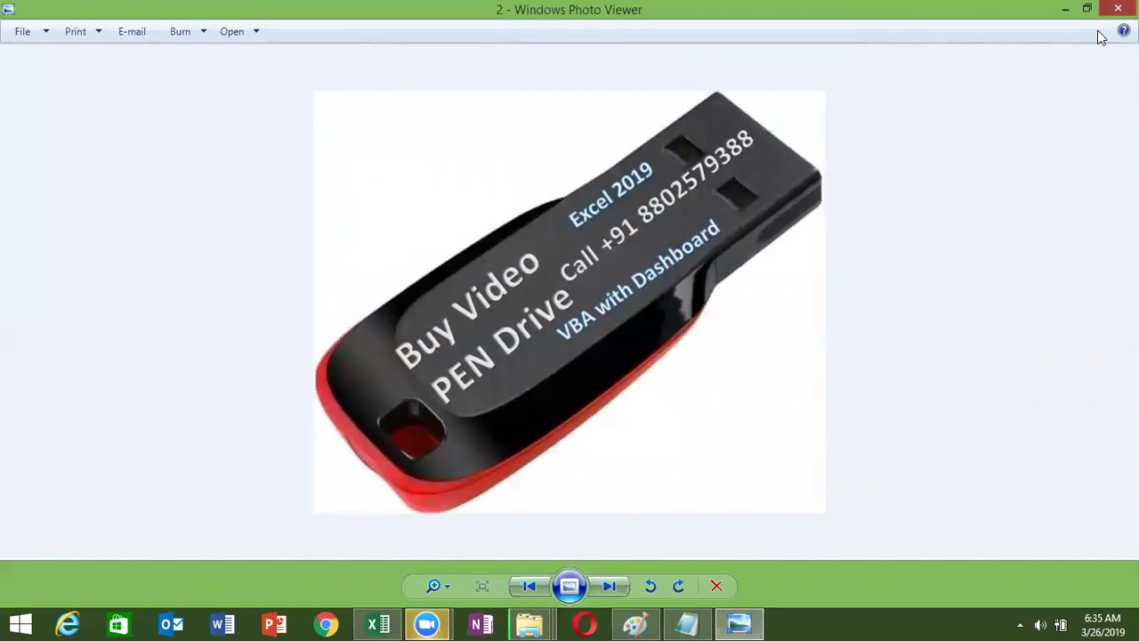
left_click(1117, 8)
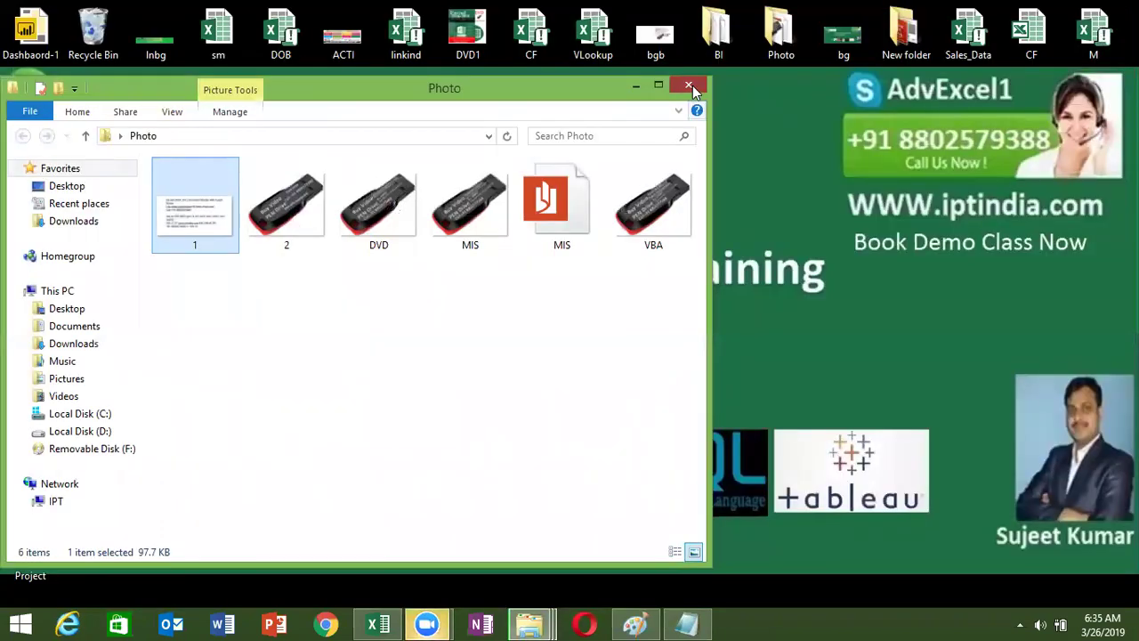
left_click(691, 86)
left_click(383, 623)
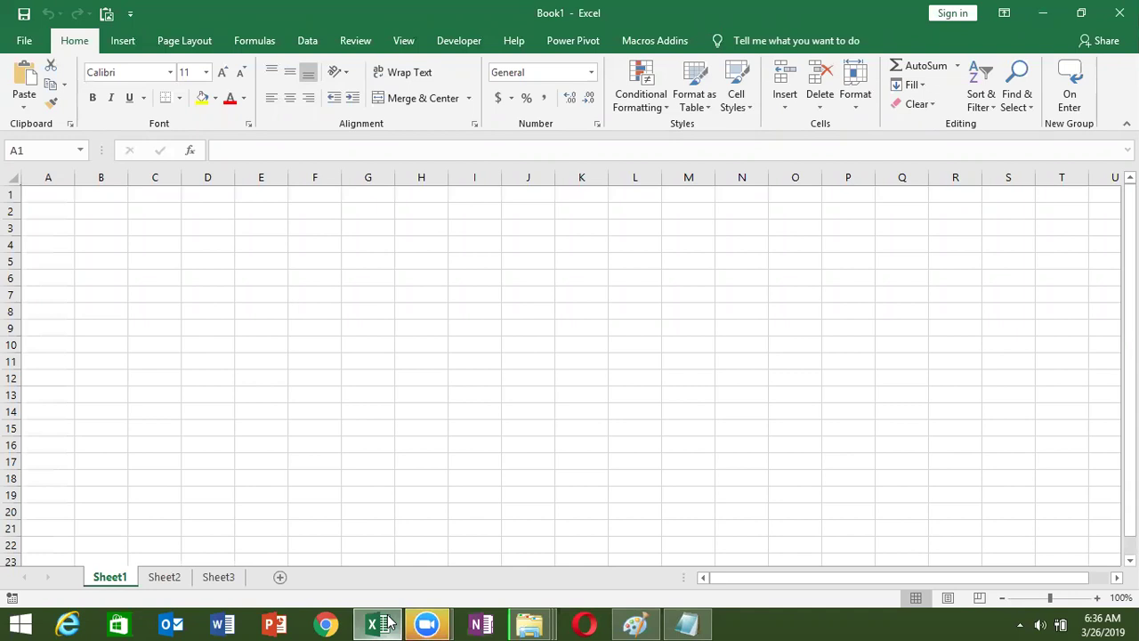
- Bring Book1 back and open the Visual Basic editor from the Developer tab
left_click(387, 623)
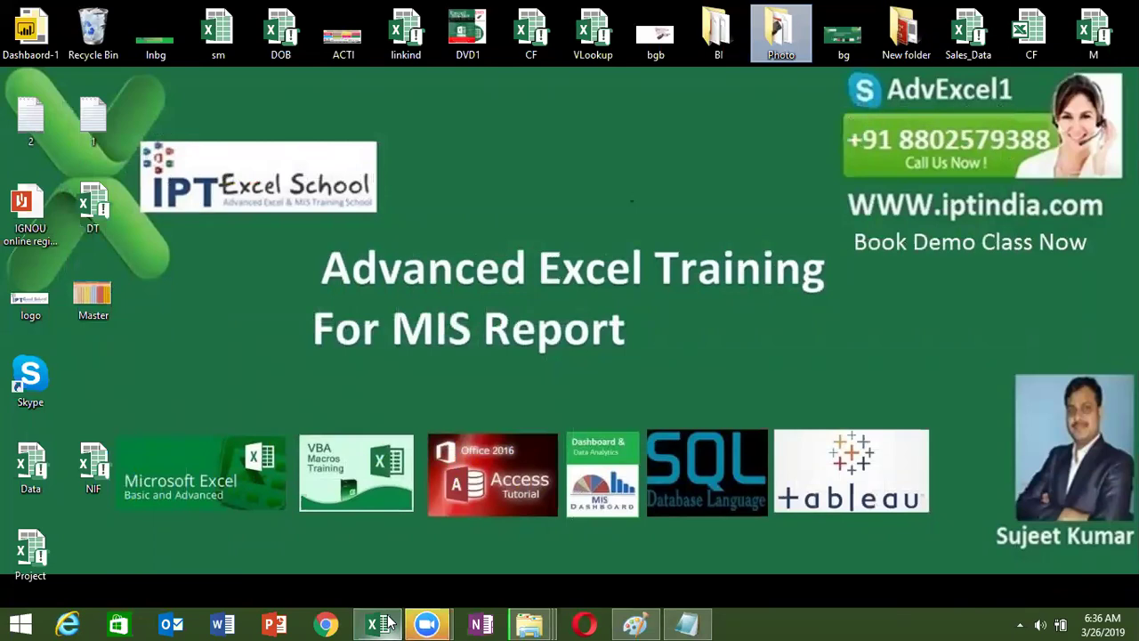
left_click(389, 623)
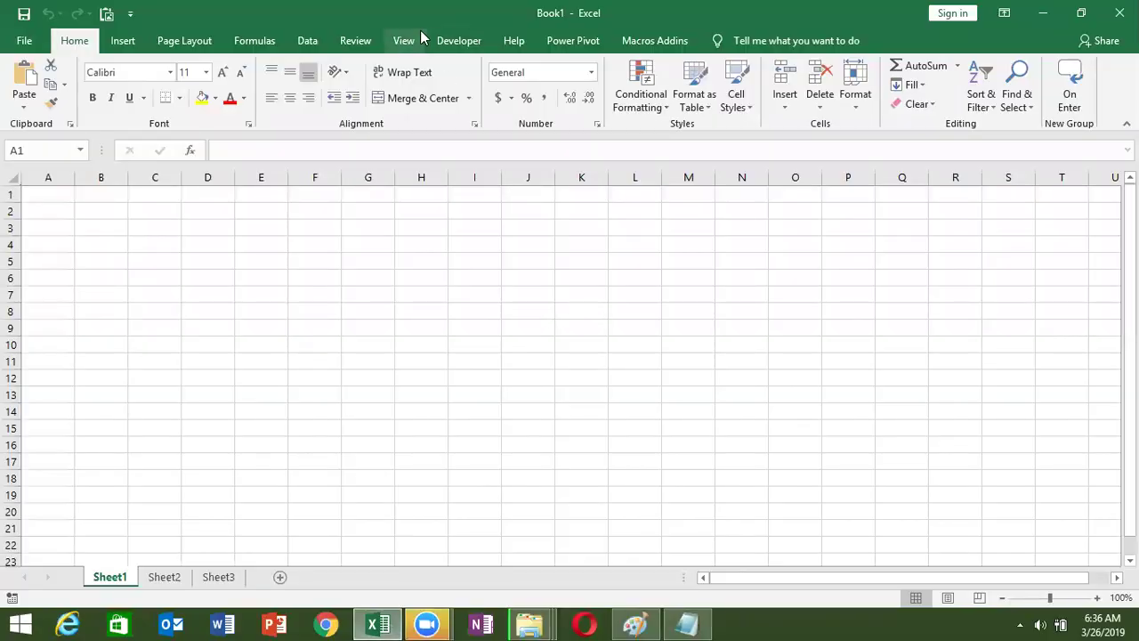
left_click(458, 40)
left_click(29, 98)
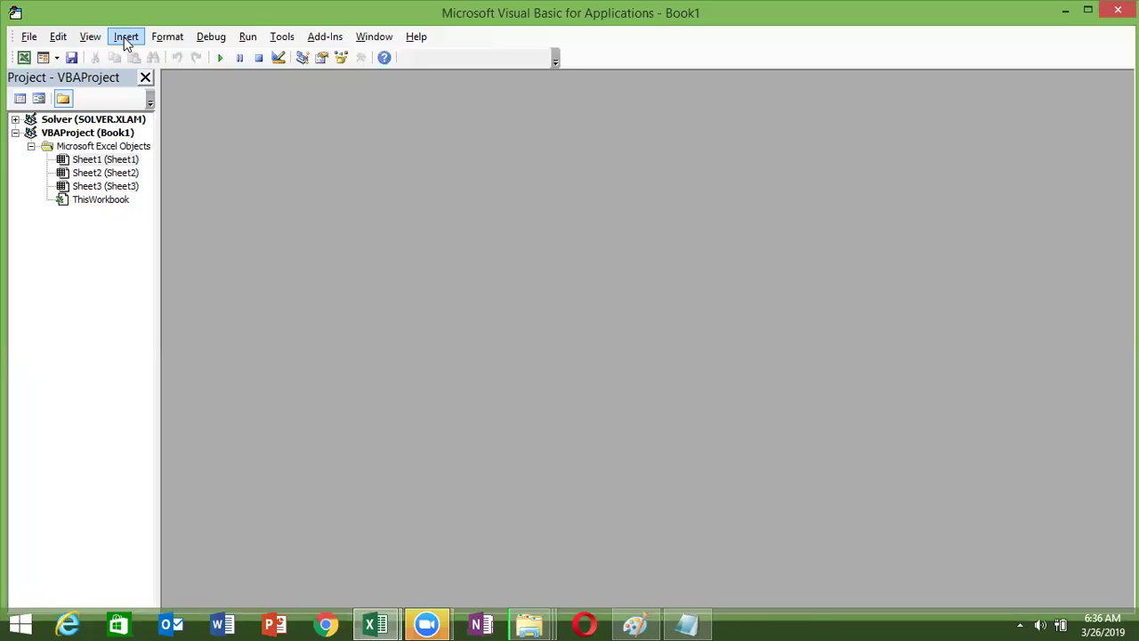
- Insert a new Module1 starting with 'function' and return to the workbook
left_click(126, 36)
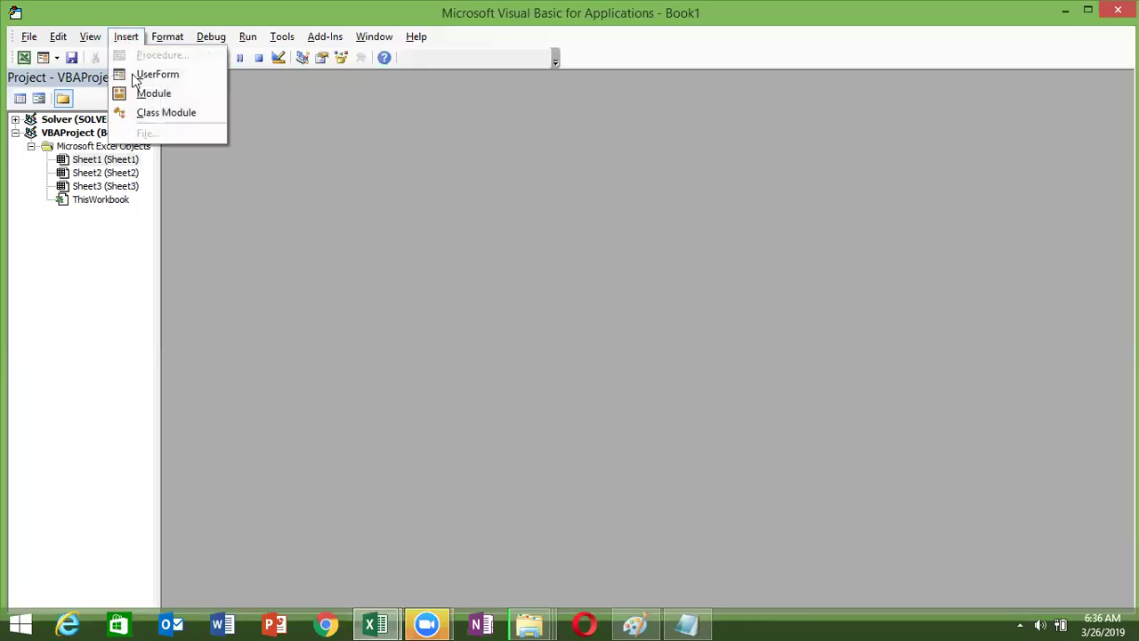
left_click(147, 94)
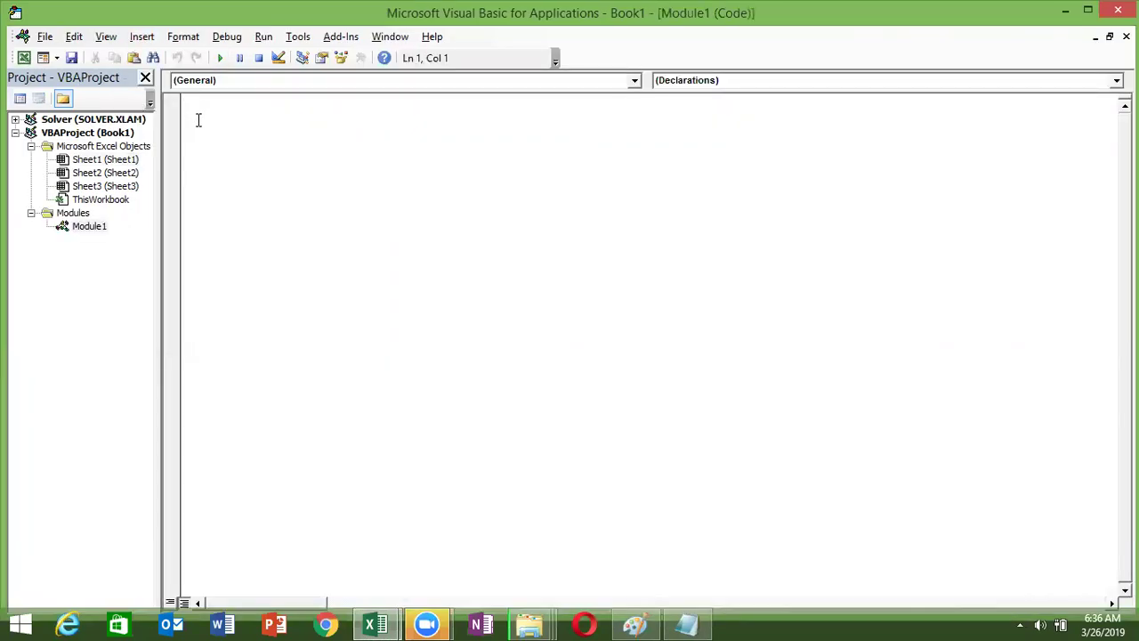
type("function")
key("alt+F11")
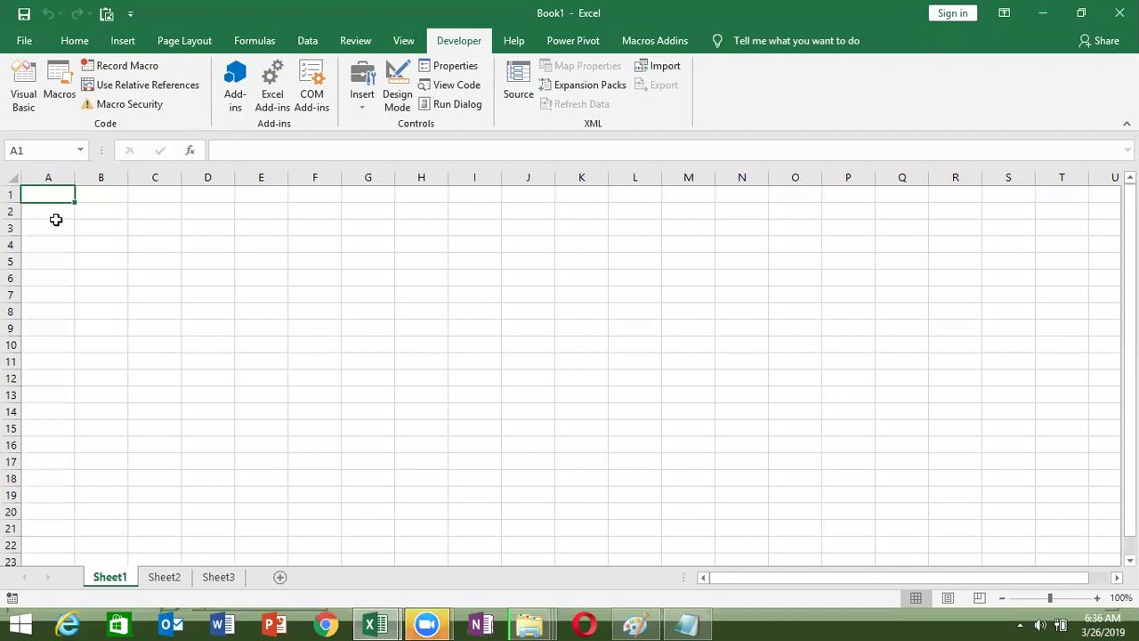
- Enter a person's full name in A1 and autofit column A to fit it
type("Sujeet Kumar")
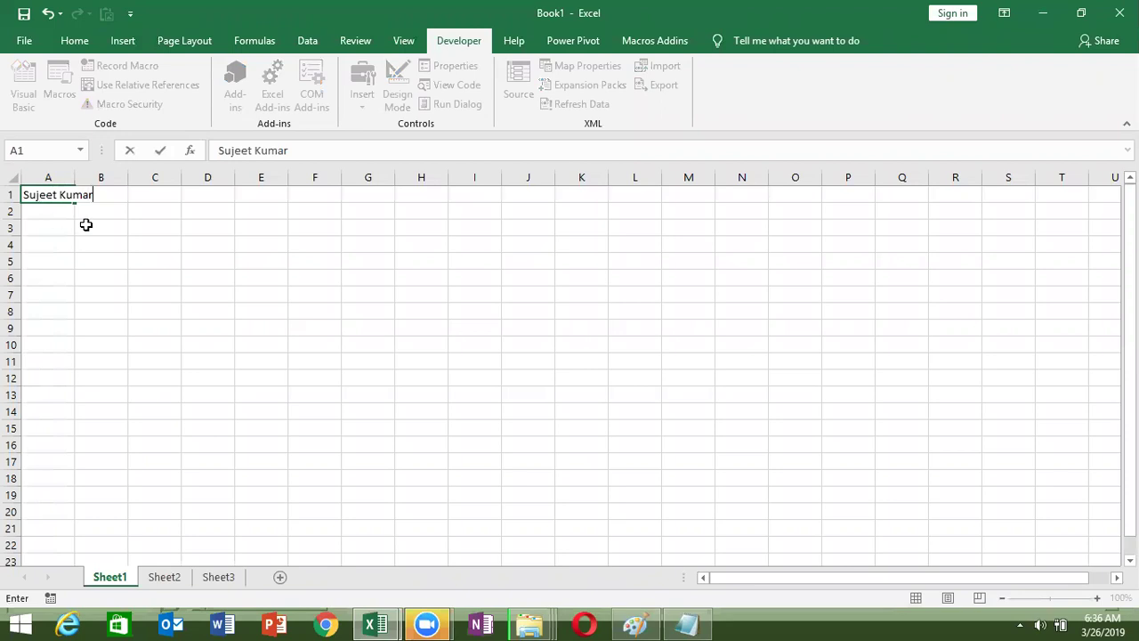
left_click(82, 211)
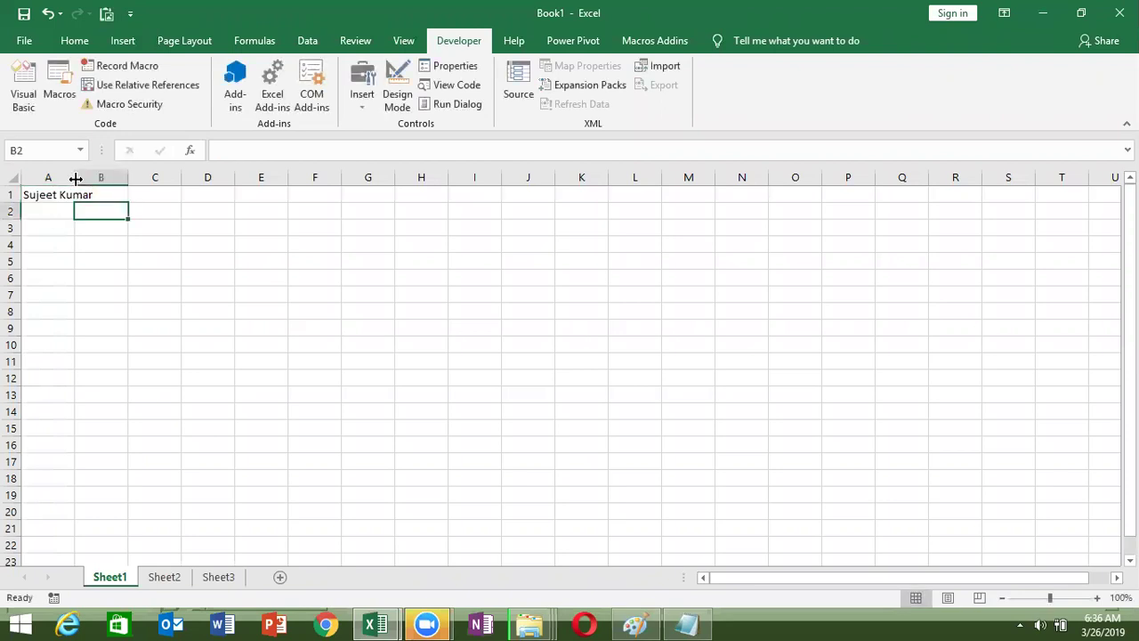
double_click(75, 177)
left_click(113, 193)
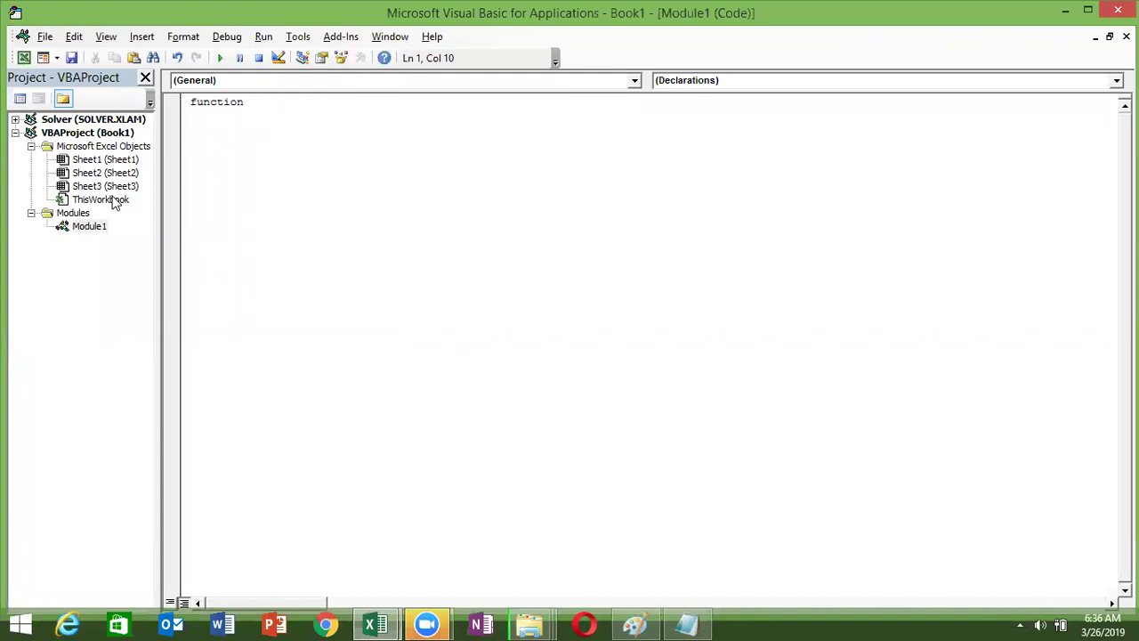
- Extend Module1's first line to 'function R_N(' and switch back to Excel
type("R")
type("_N")
type("(")
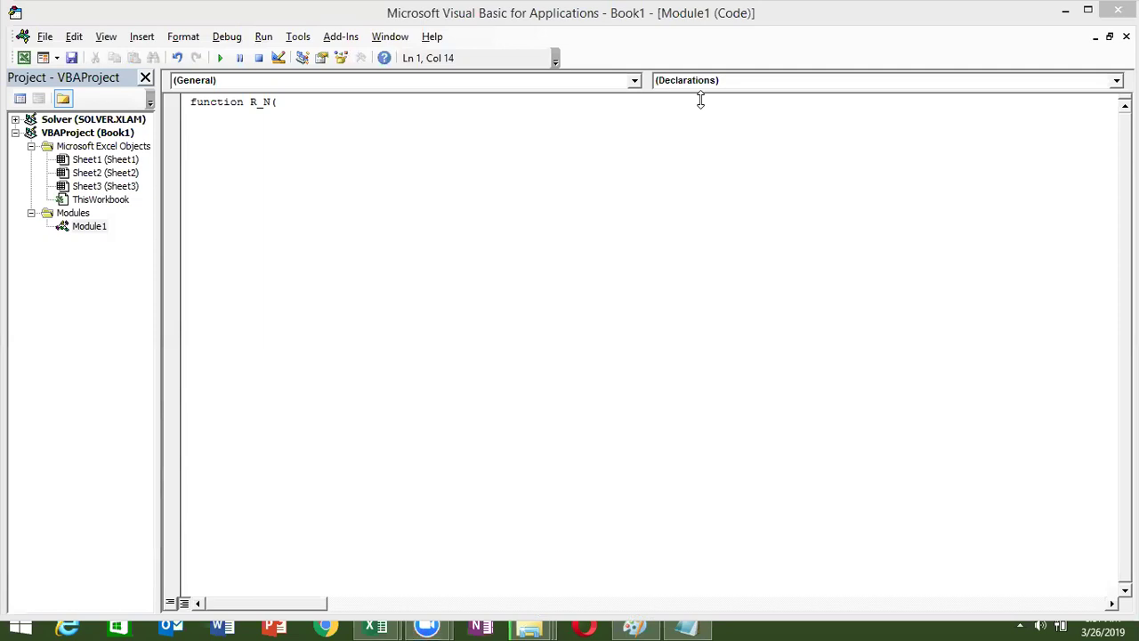
left_click(351, 105)
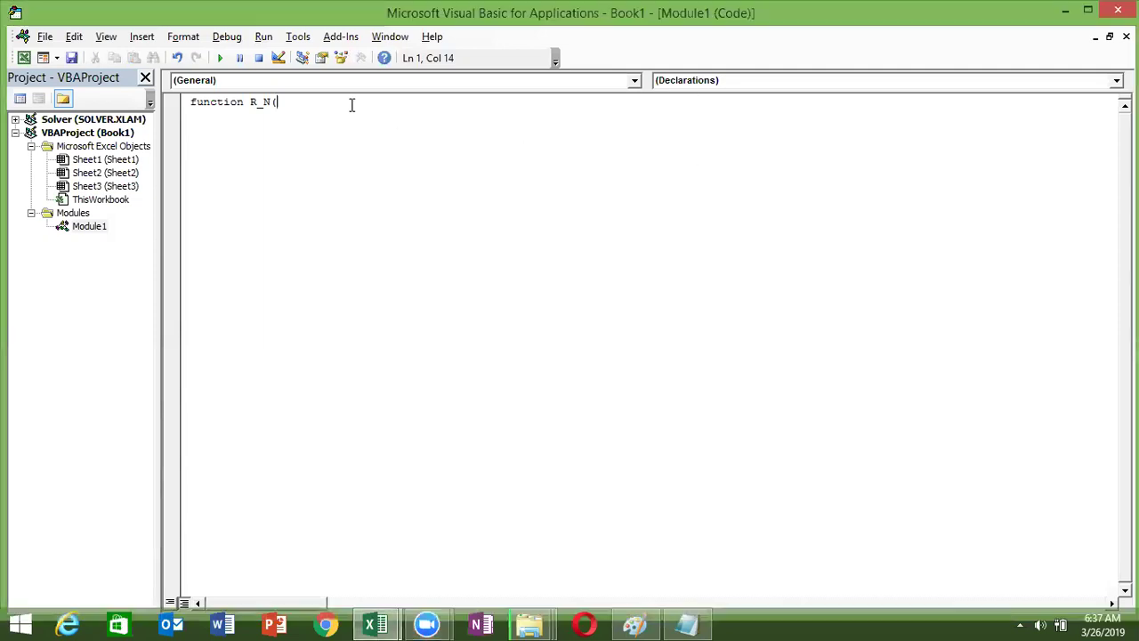
left_click(264, 106)
left_click(286, 106)
key("alt+Tab")
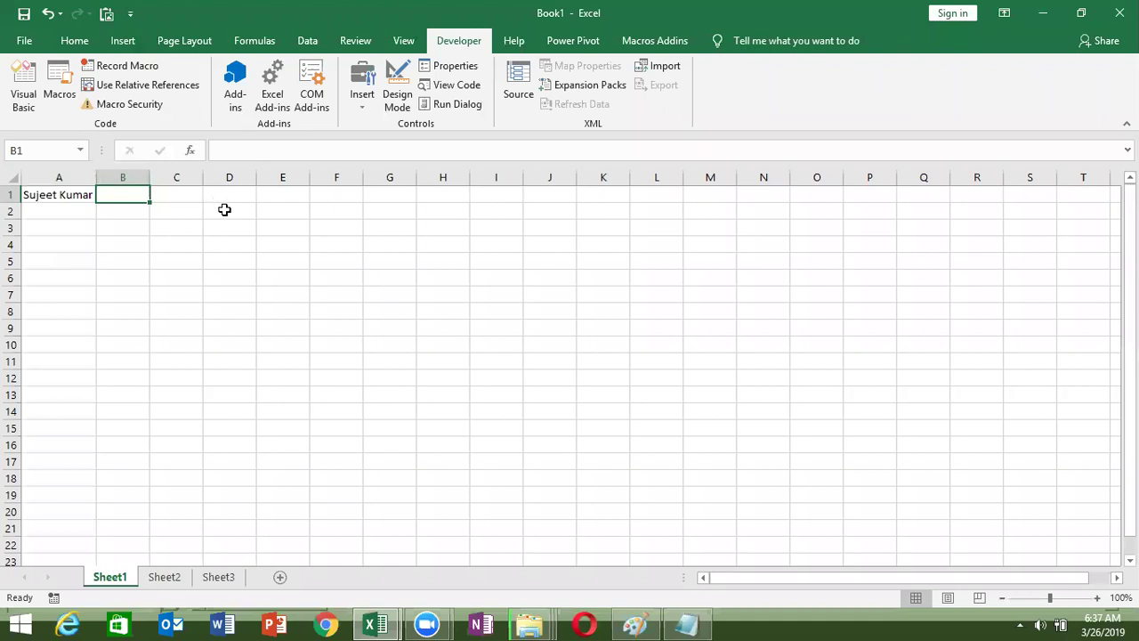
left_click(224, 209)
type("=if")
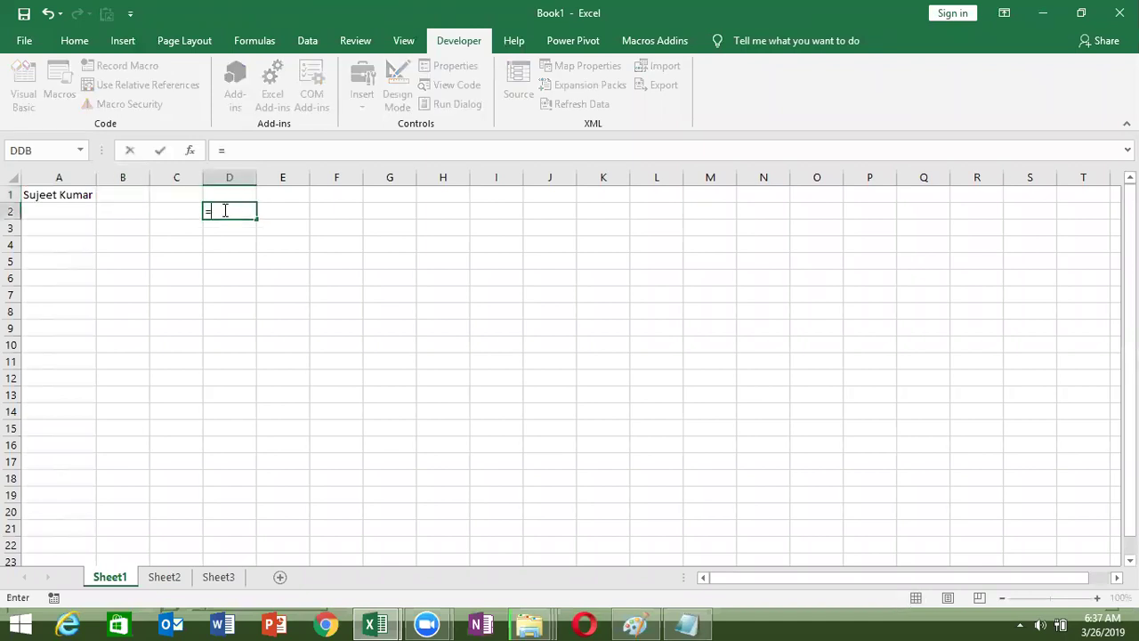
double_click(234, 228)
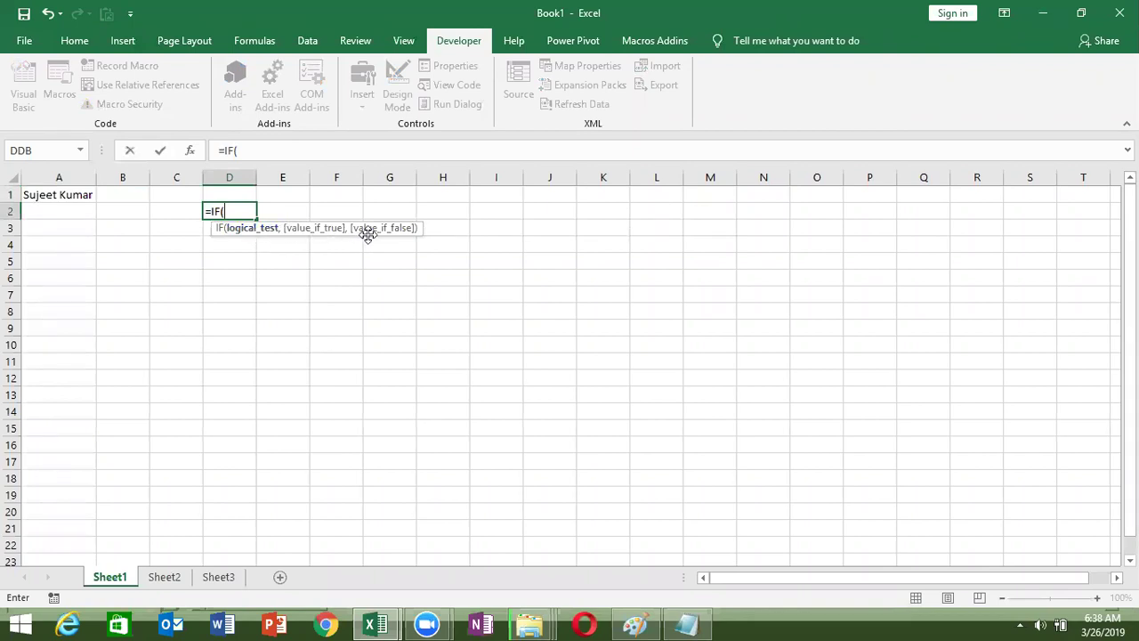
key("Escape")
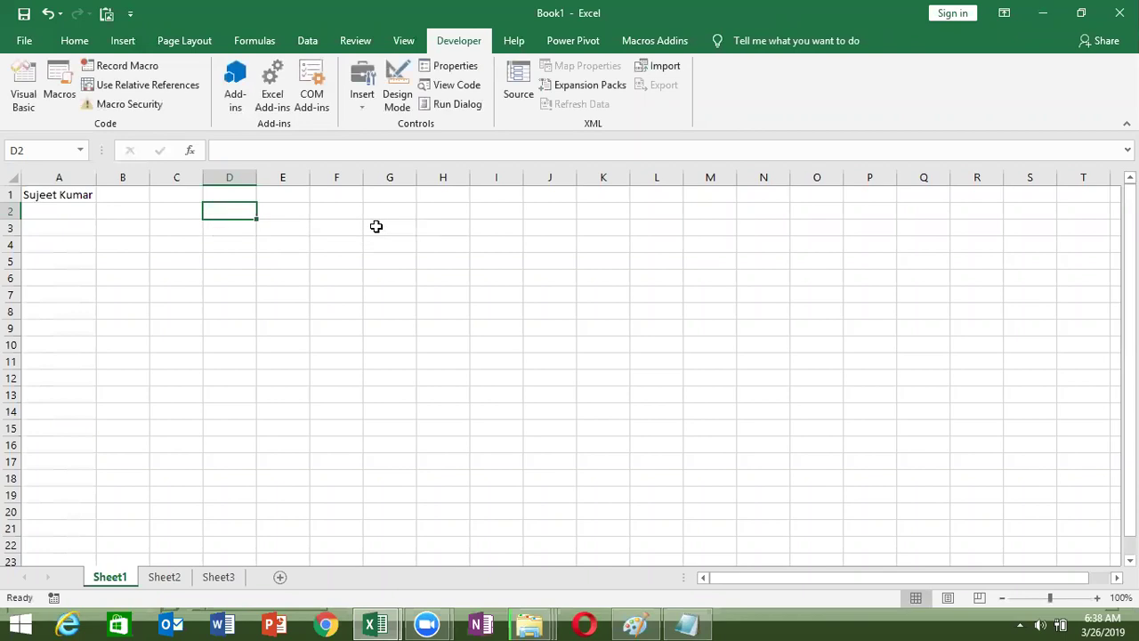
left_click(134, 201)
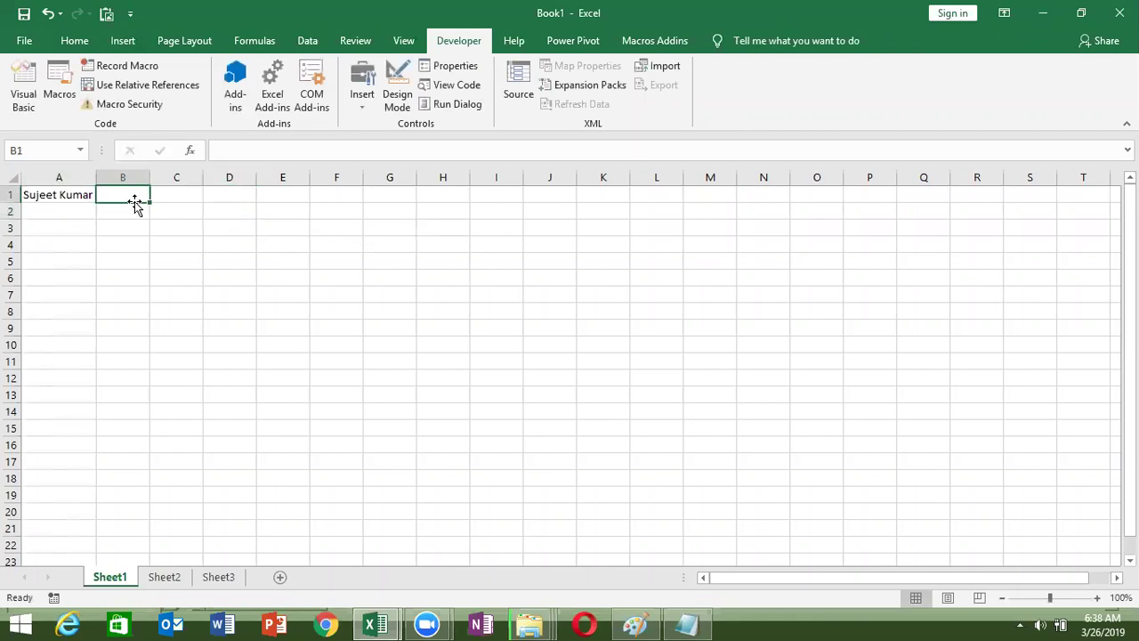
- Complete the R_N header with parameter n As String and open blank lines in the body
key("alt+Tab")
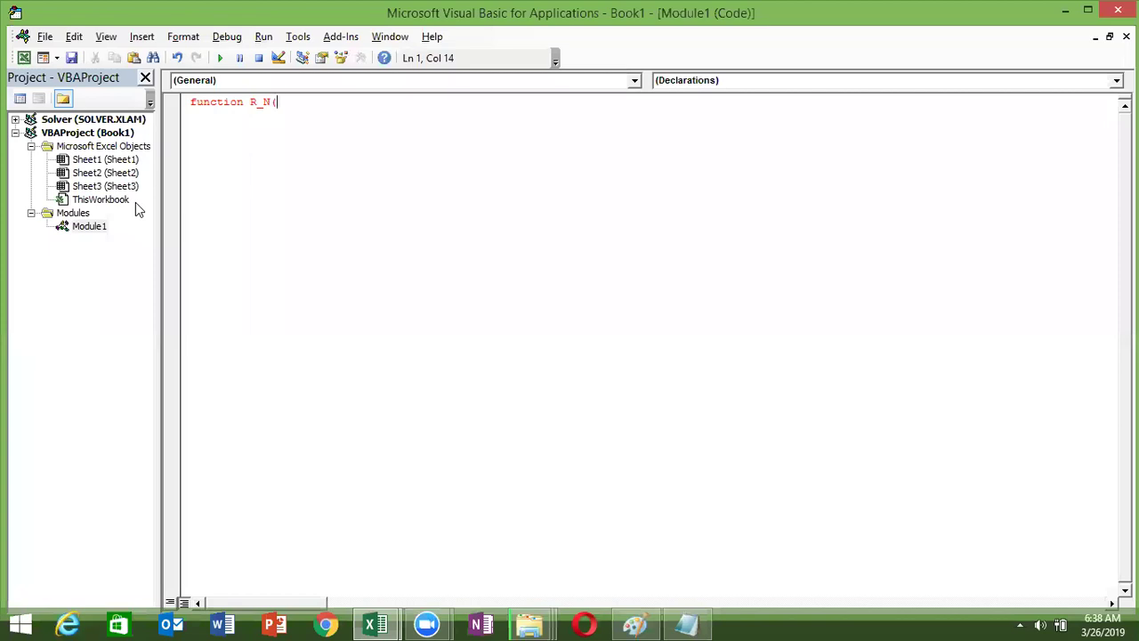
type("n as str")
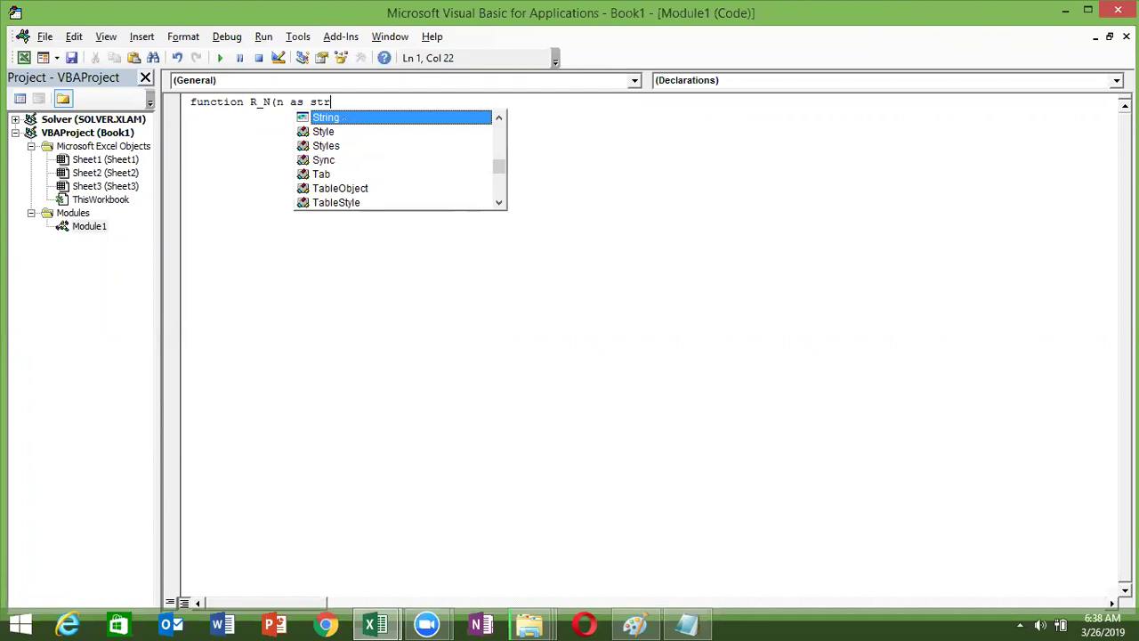
key("Tab")
type(")")
key("Return")
key("Return")
key("Return")
key("Return")
key("Return")
key("Up")
key("Up")
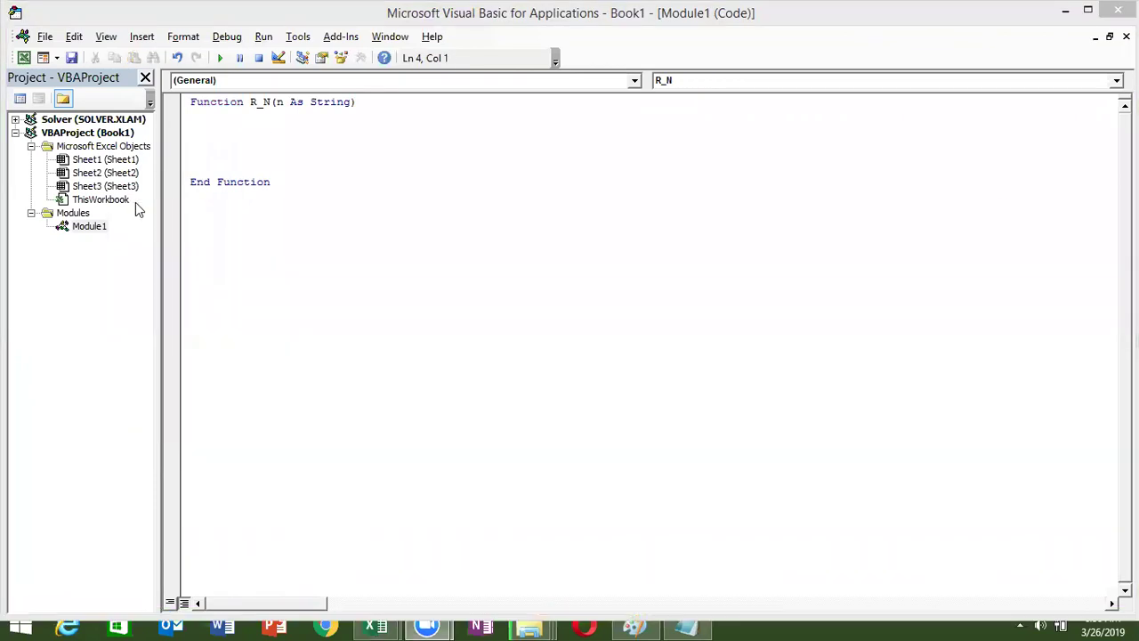
key("alt+Tab")
key("Up")
key("Up")
key("Up")
key("shift+Down")
key("shift+Down")
key("shift+Down")
key("shift+Down")
key("shift+Down")
key("shift+Down")
key("shift+Down")
key("Left")
key("Down")
key("Down")
key("Down")
key("Up")
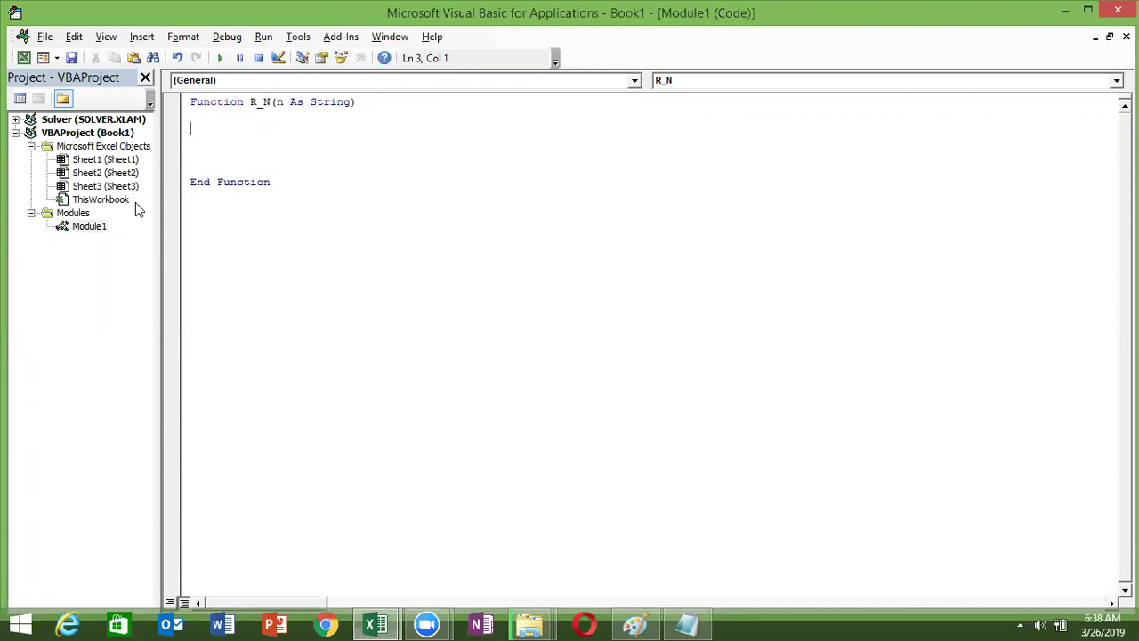
key("Down")
key("Up")
- Declare r As String and set r = Right(n, Len(n) - InStr(1, n, " "))
type("d")
type("im r a")
type("s stri")
key("Return")
key("Return")
type("r=")
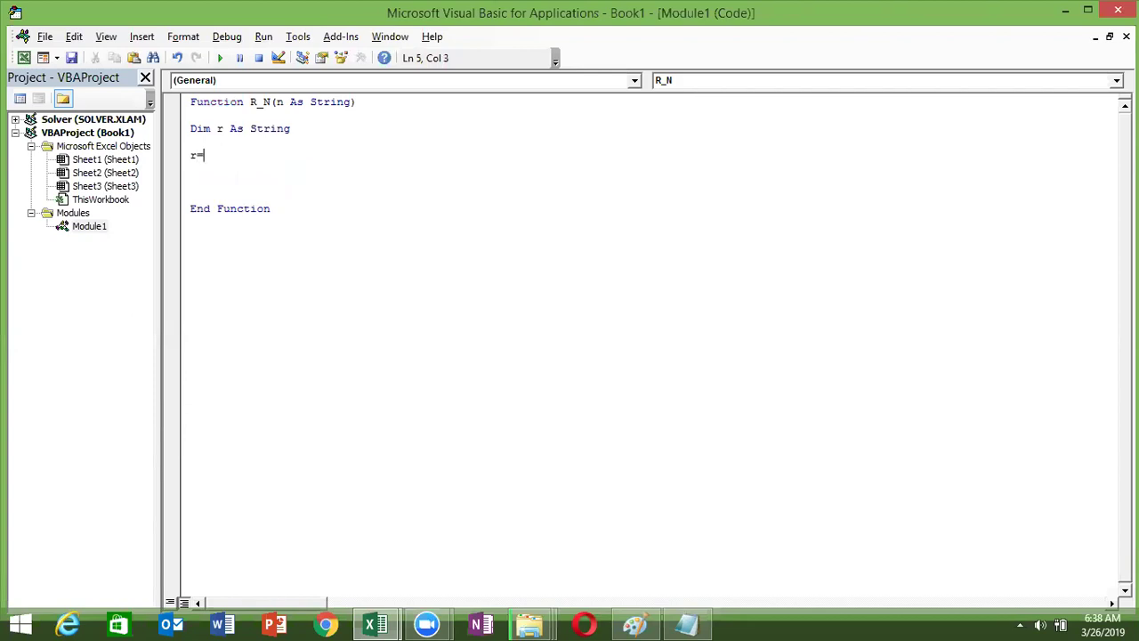
type("right")
type("(n")
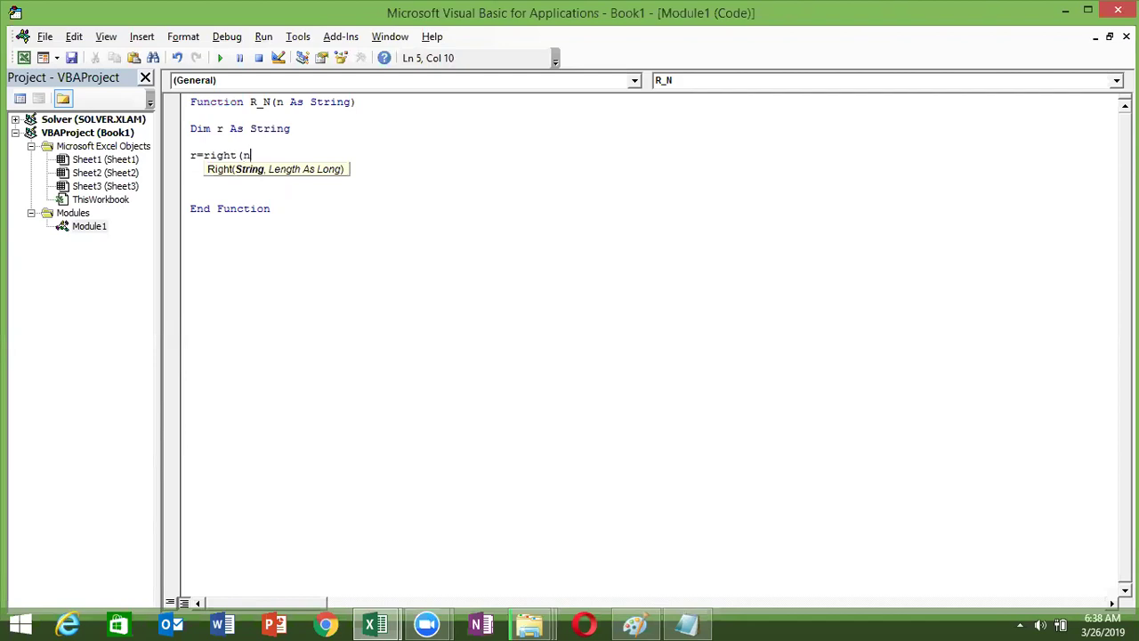
type(",")
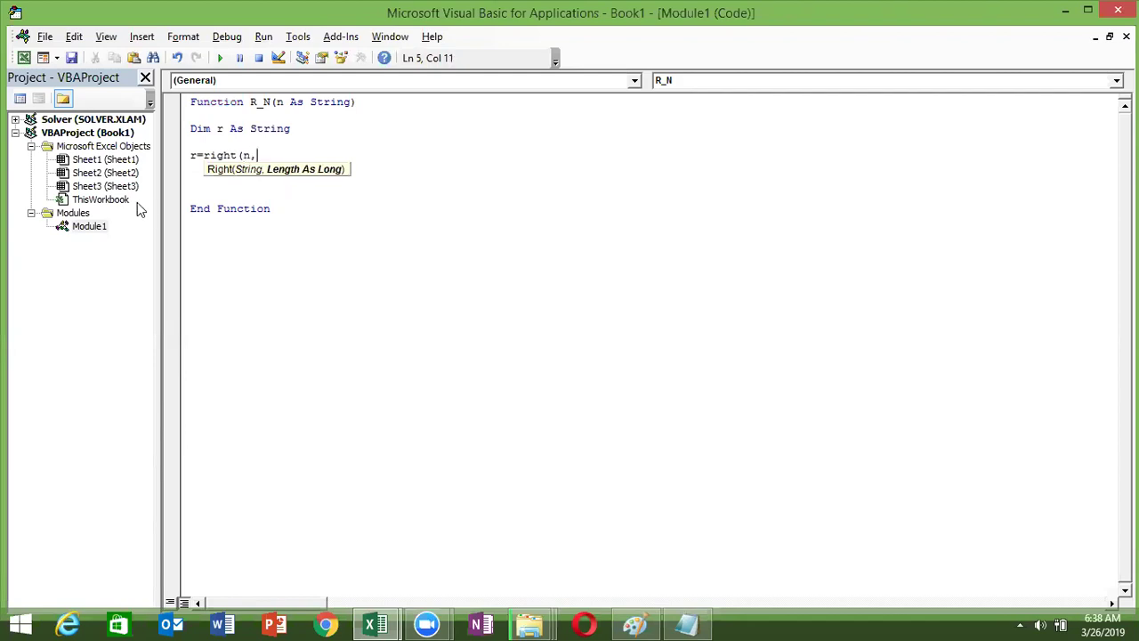
type("len(")
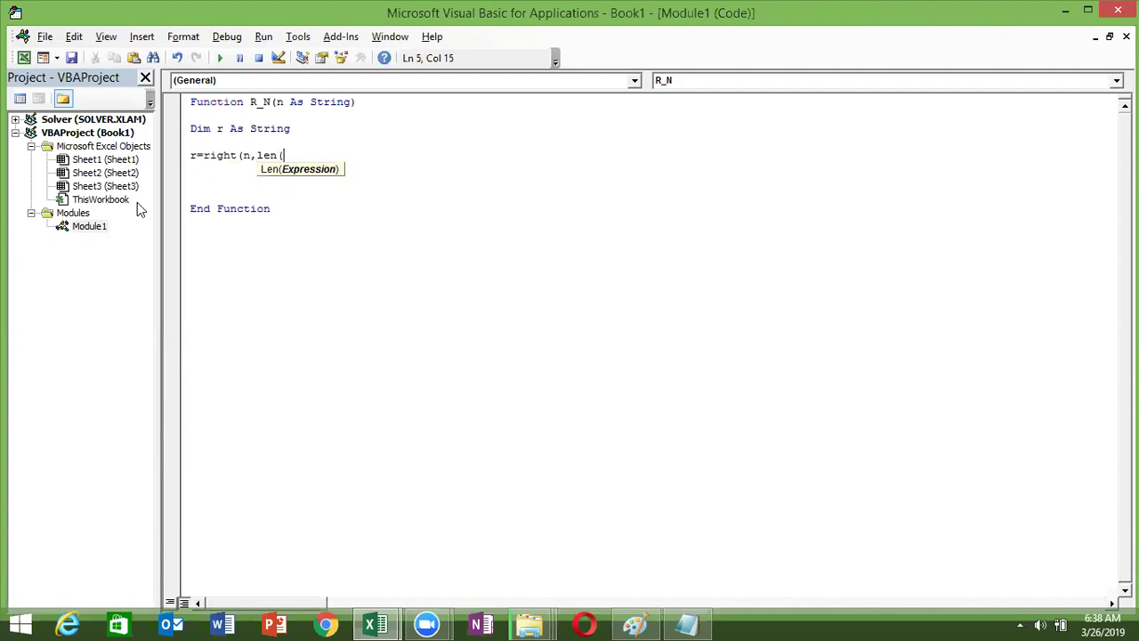
type("n)-instr")
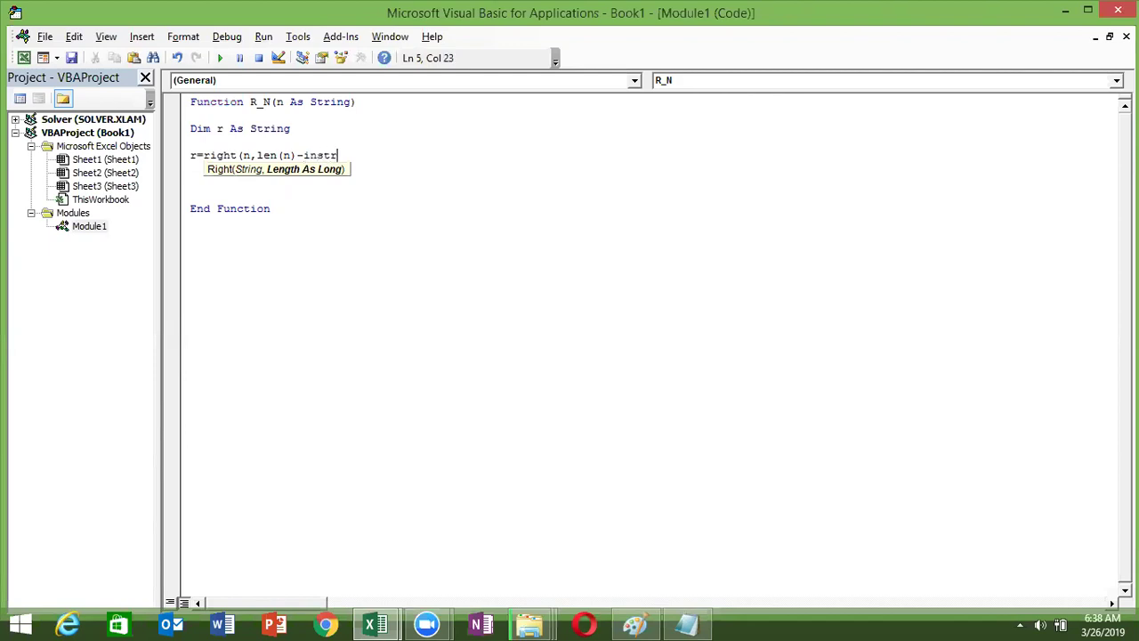
type("(")
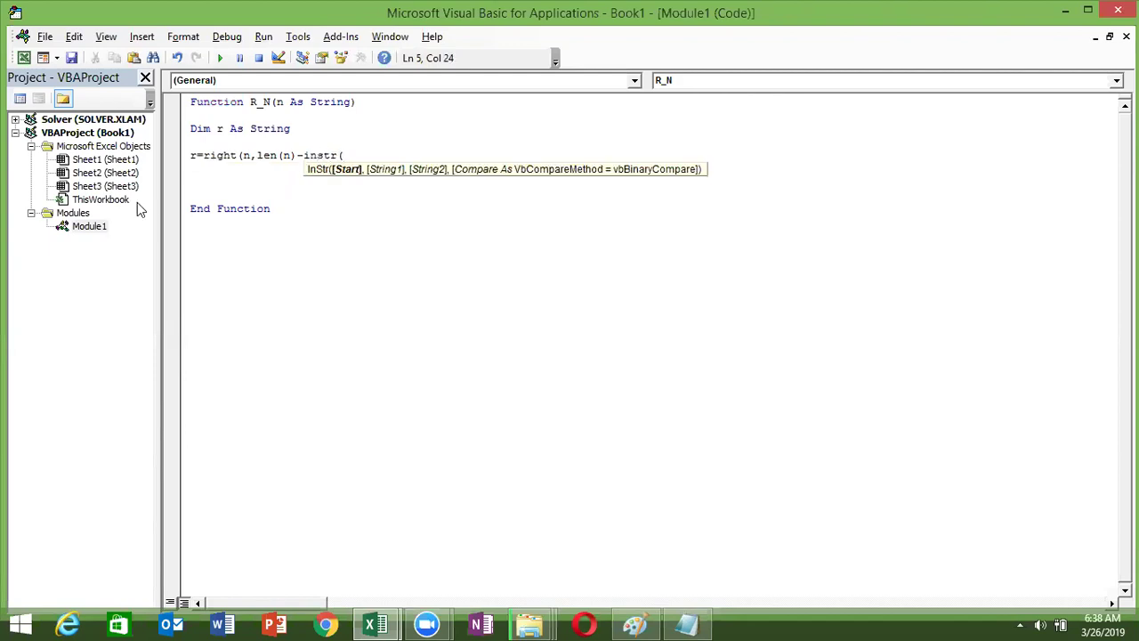
type("n")
key("BackSpace")
type("1")
type(",\"")
key("BackSpace")
key("BackSpace")
type("n, \" \"")
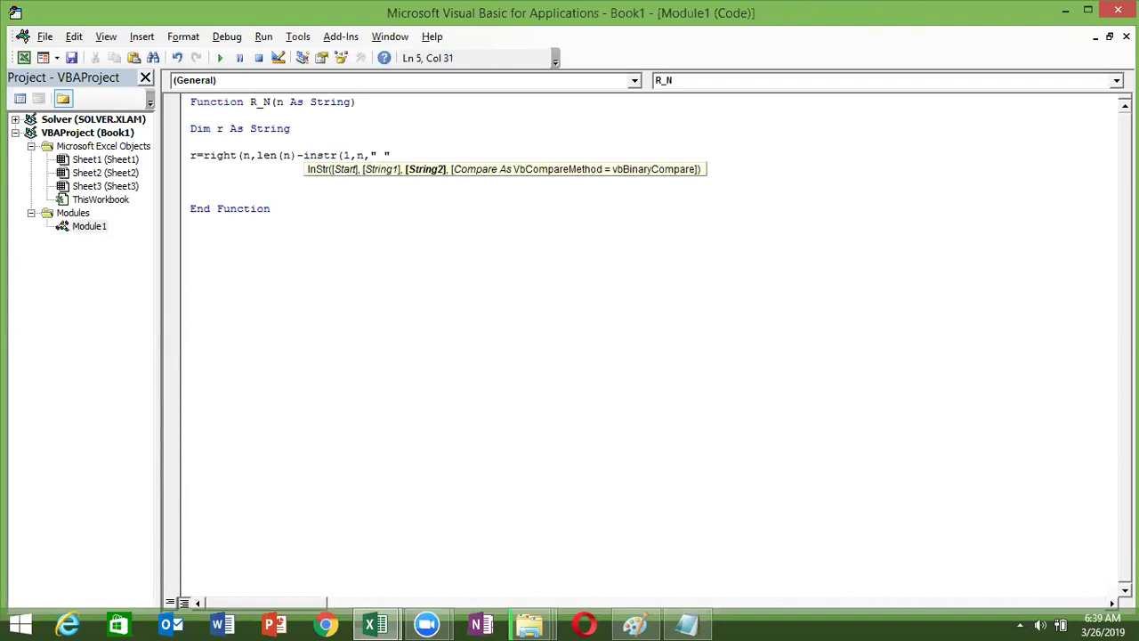
type("))")
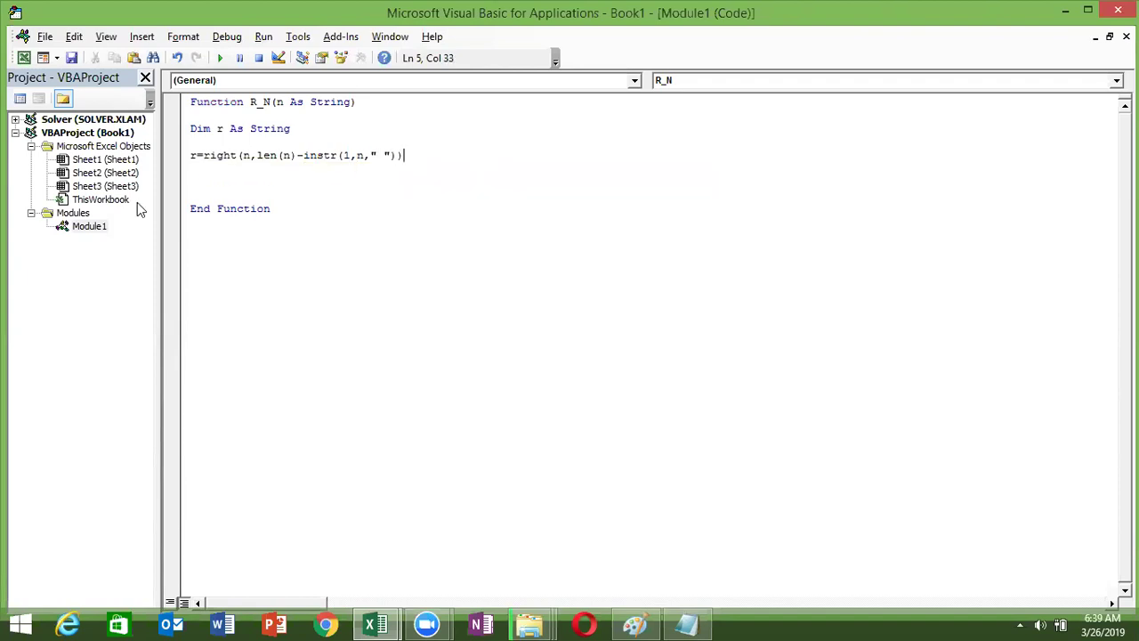
- Add the return line R_N = r and switch back to Excel
left_click(203, 170)
left_click(202, 182)
key("Return")
key("Return")
left_click(191, 195)
type("R ")
type("N=r")
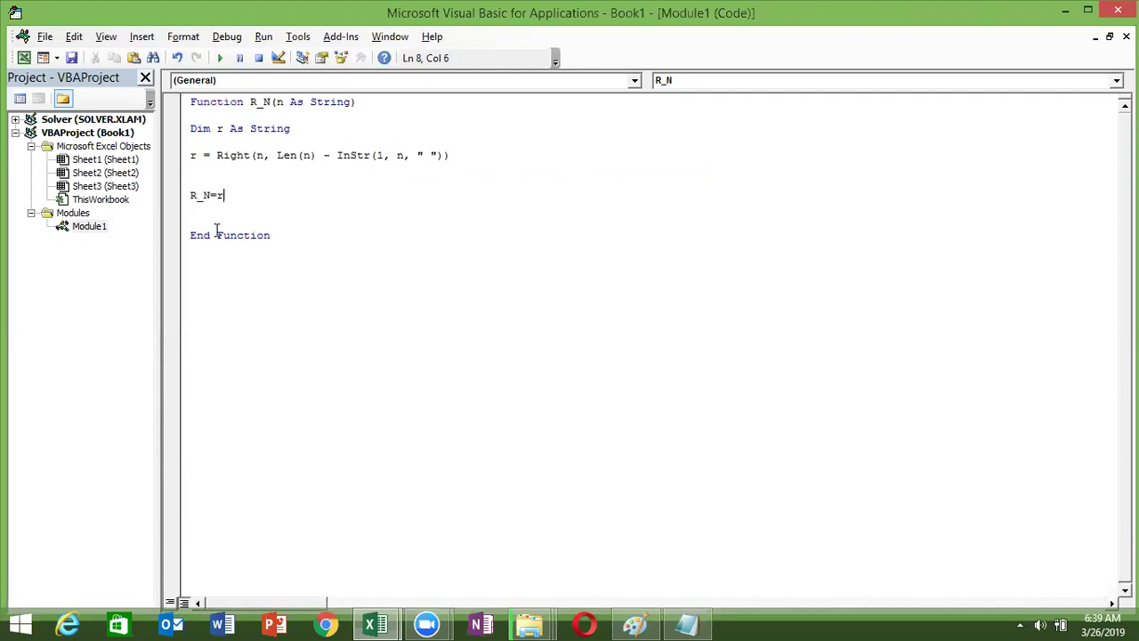
double_click(218, 235)
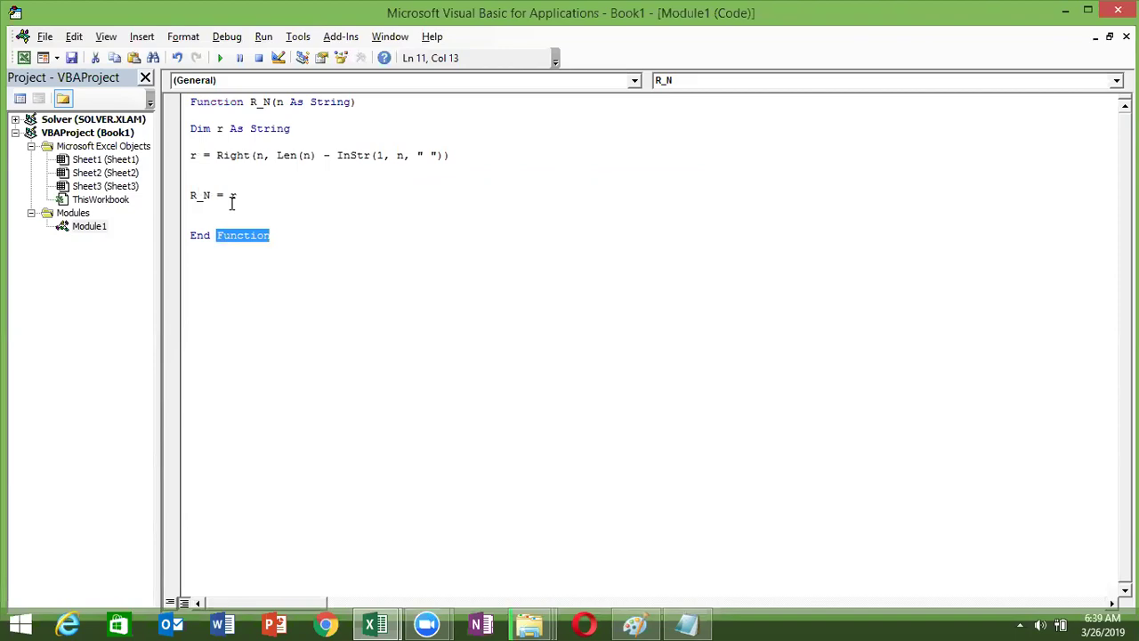
key("alt+Tab")
key("alt+Tab")
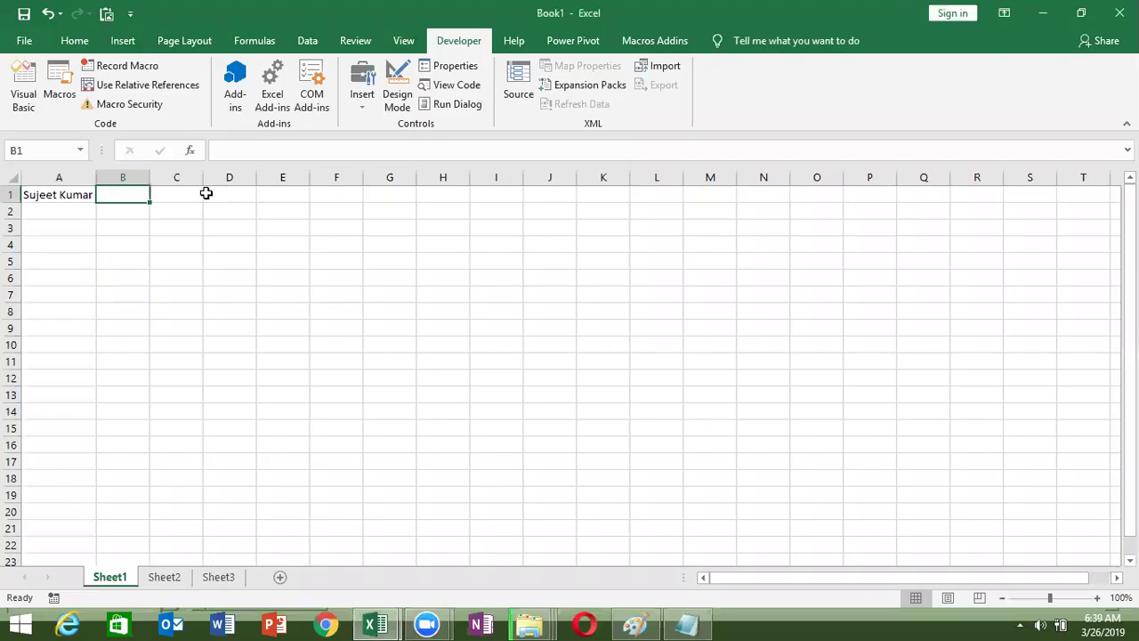
- Enter =R_N(A1) in B1 to return the surname, check it, and go back to the code
type("=R_N(")
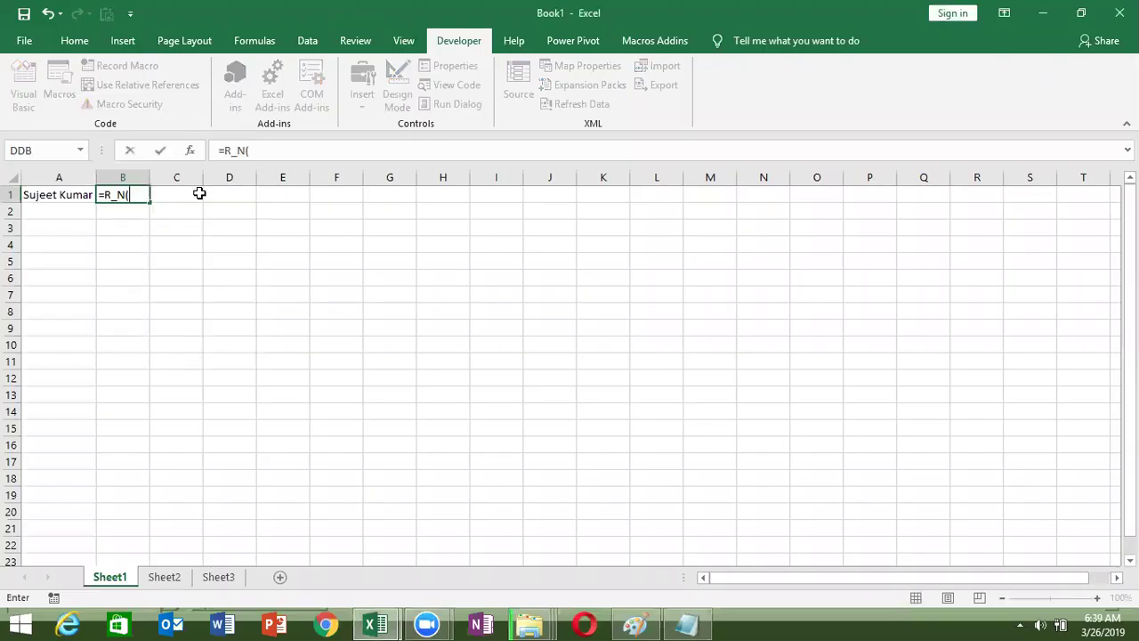
key("Left")
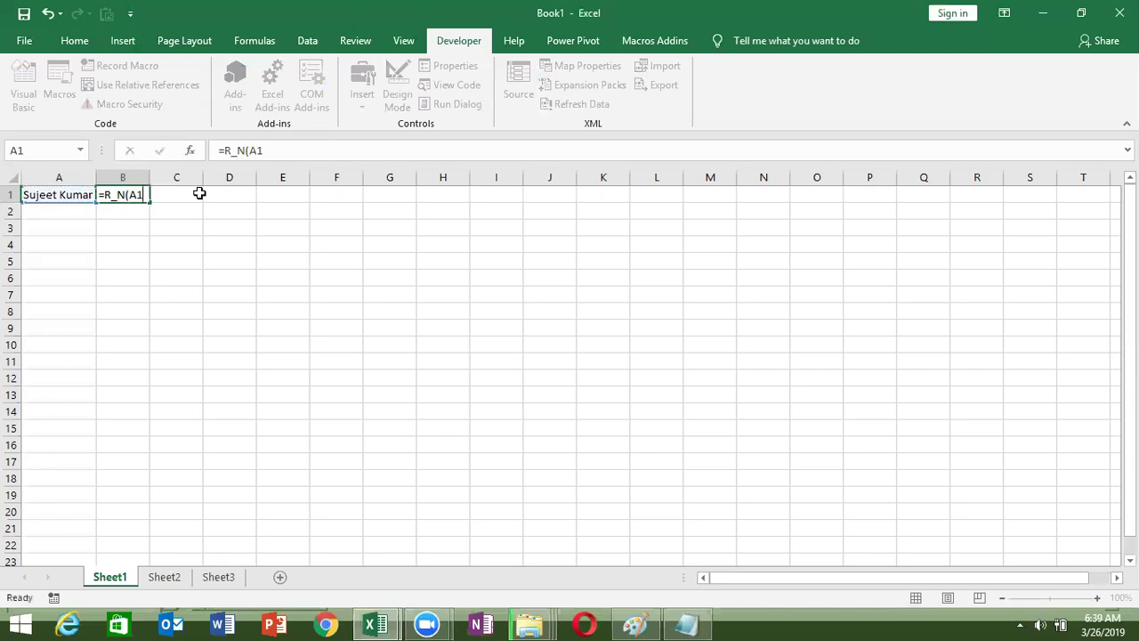
key("Return")
key("Up")
left_click(260, 150)
key("Escape")
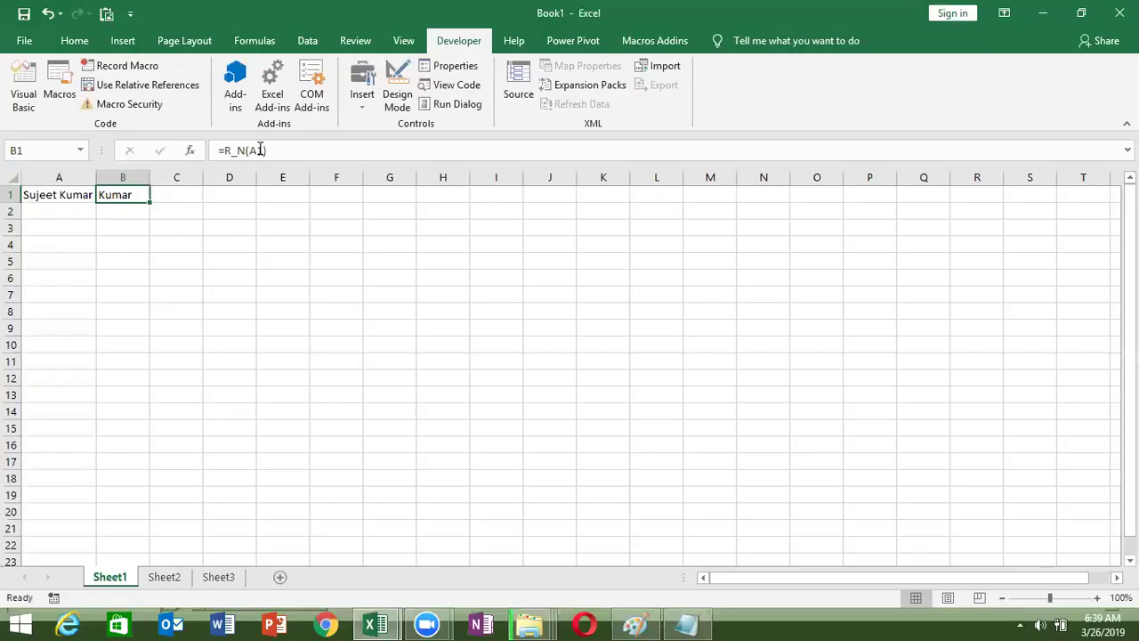
key("alt+Tab")
key("alt+Tab")
double_click(263, 102)
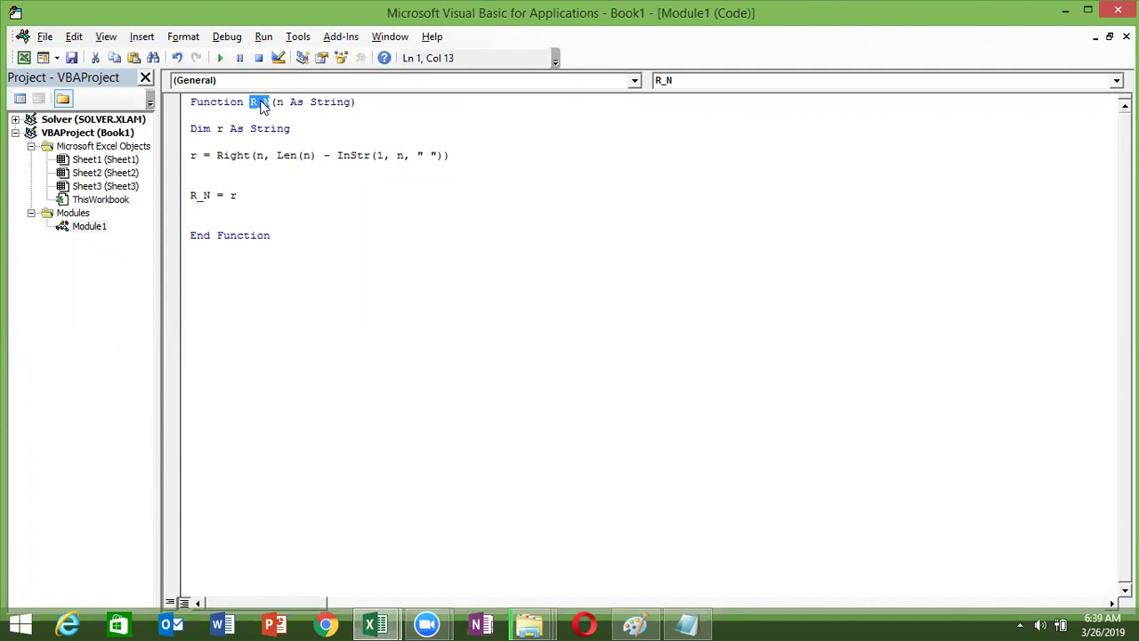
double_click(278, 102)
double_click(235, 155)
left_click(258, 153)
double_click(287, 155)
left_click(319, 155)
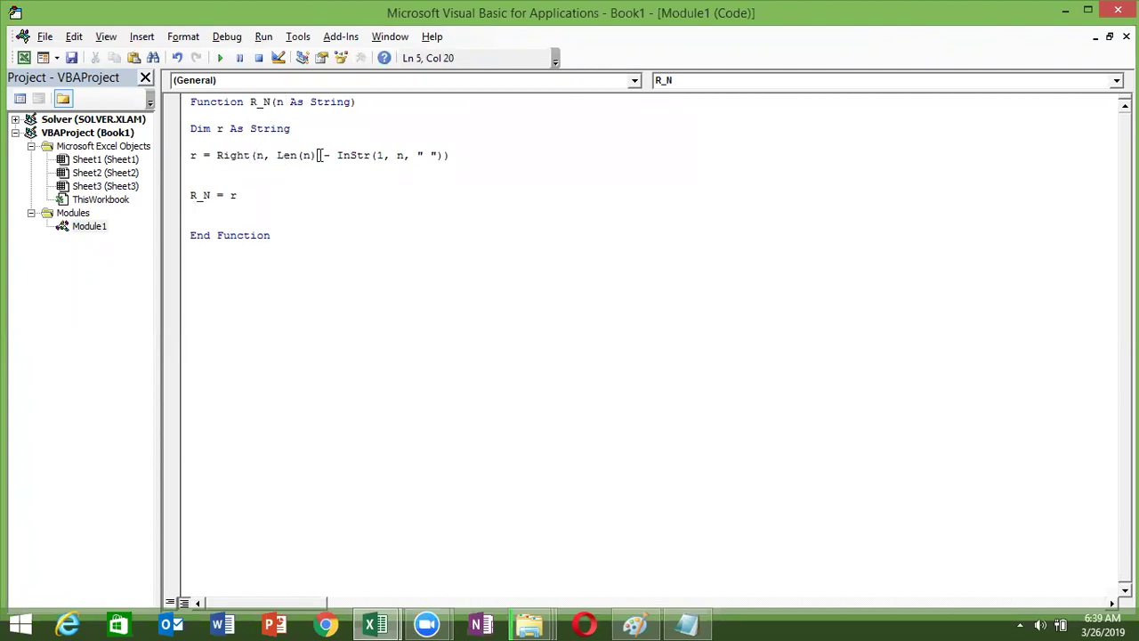
double_click(352, 156)
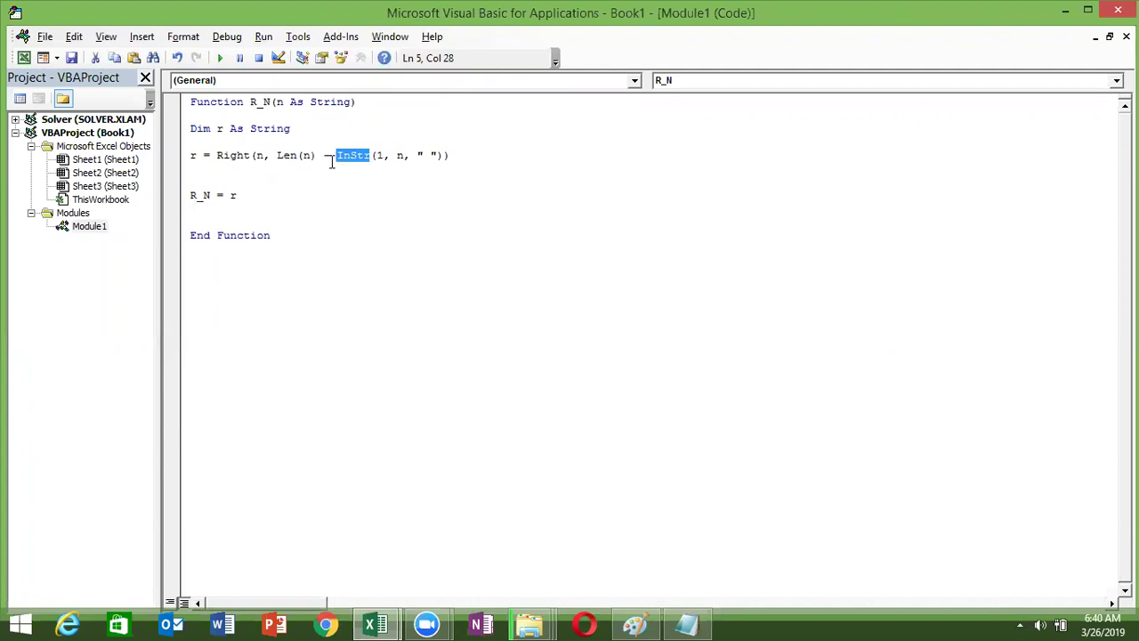
left_click_drag(216, 155, 189, 155)
left_click(450, 155, "shift")
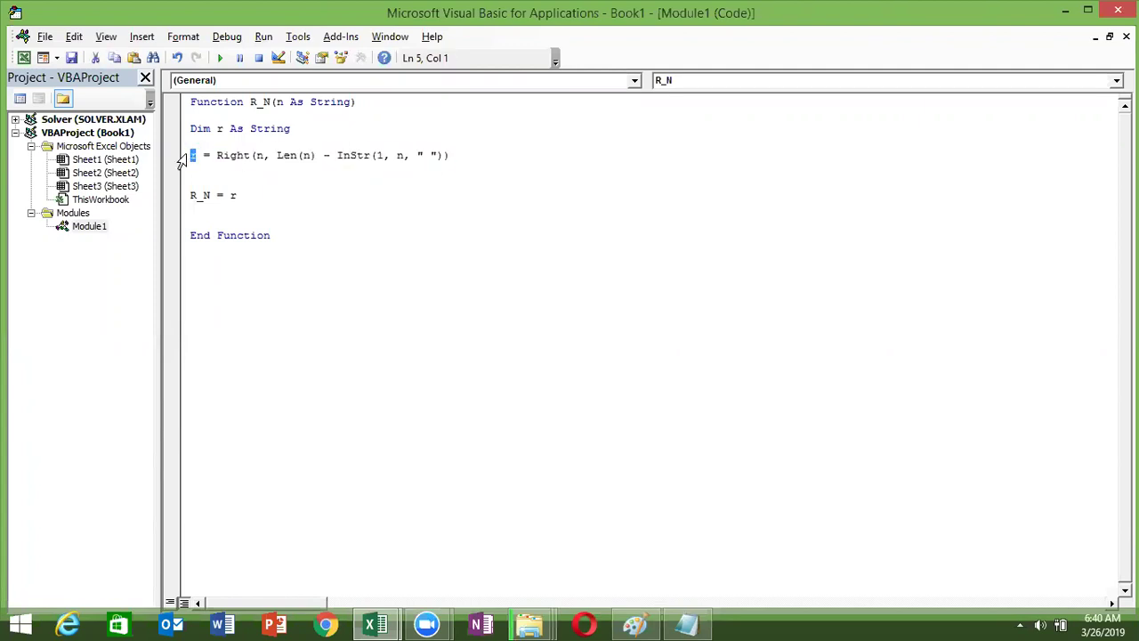
left_click(260, 113)
double_click(234, 195)
- Highlight the parameter n, r's String type, and the Right function in the R_N code
left_click(276, 102)
double_click(277, 102)
left_click(286, 104)
double_click(255, 132)
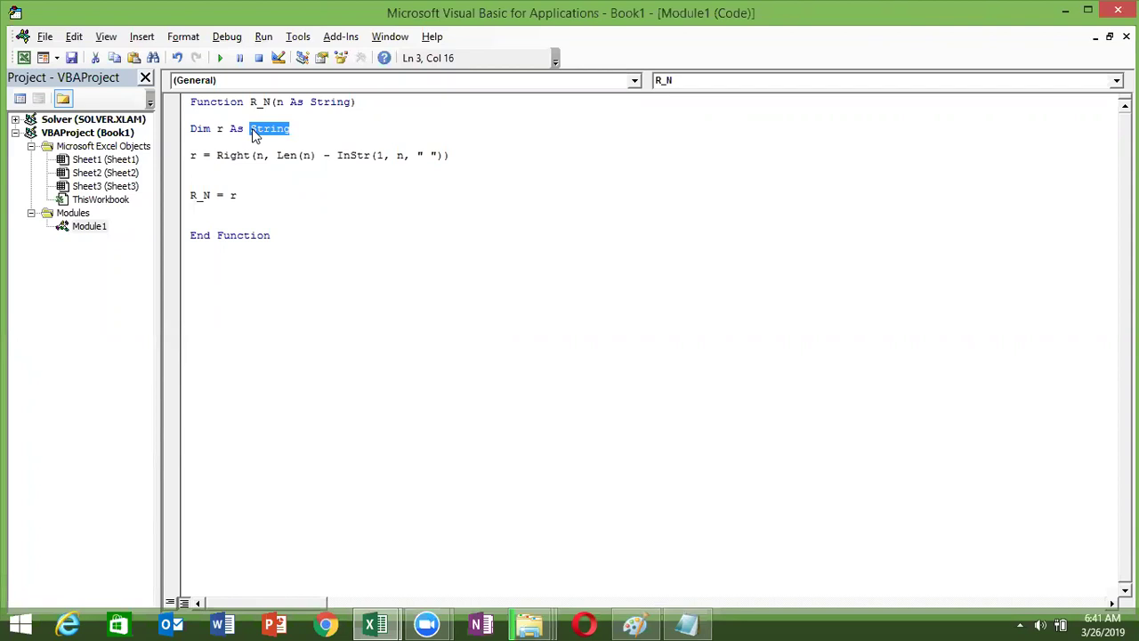
double_click(219, 166)
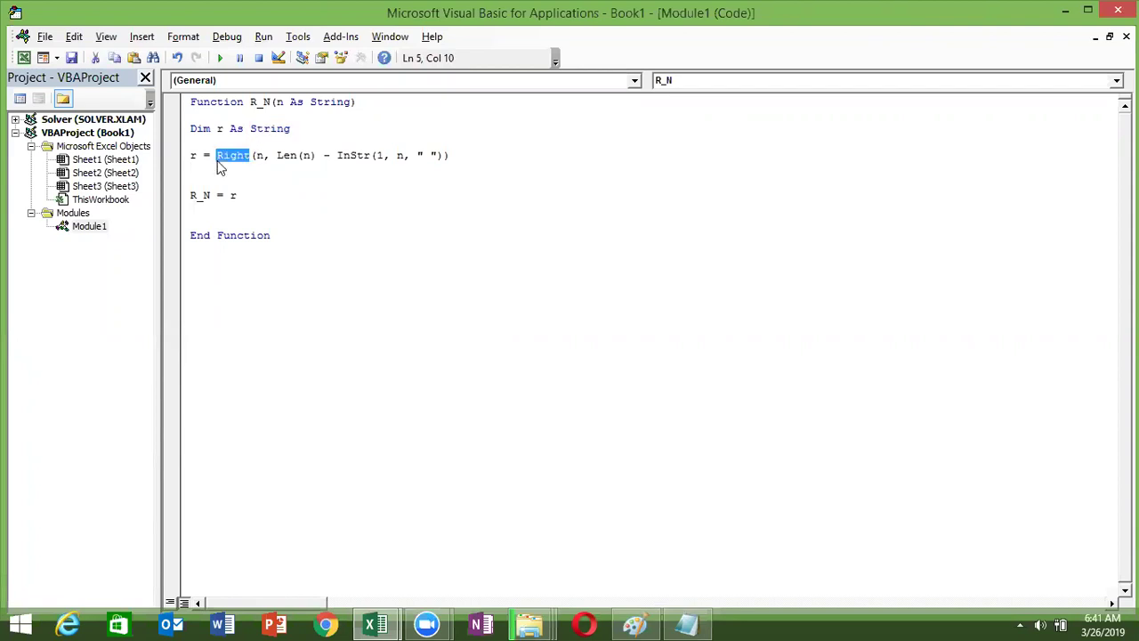
left_click(198, 158)
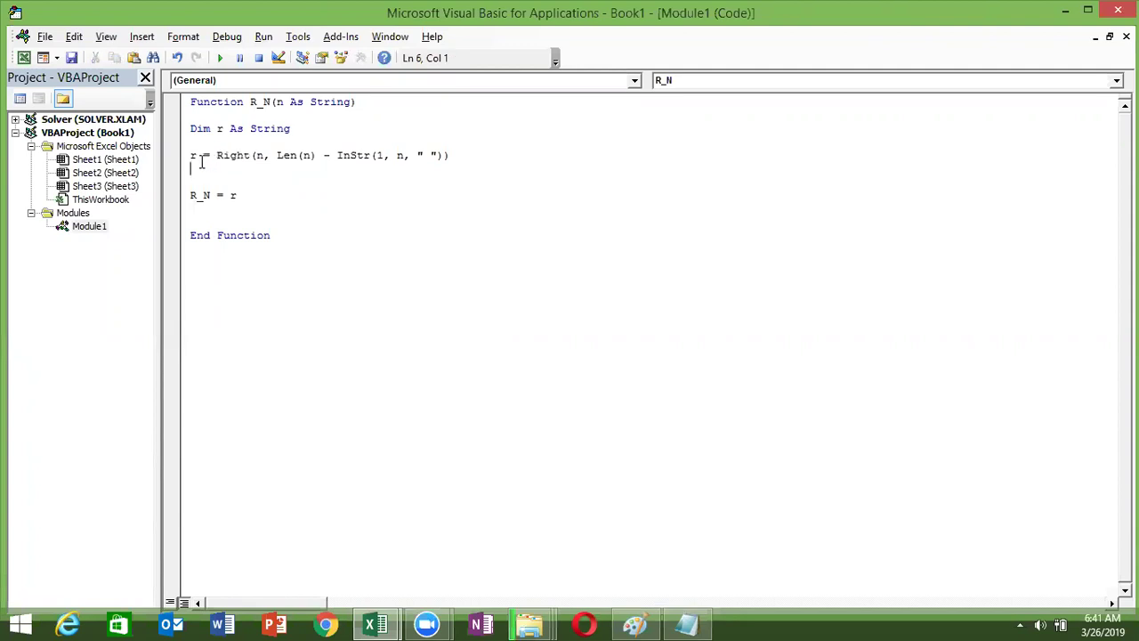
double_click(195, 157)
- Highlight R_N and r on the return line and the function name, then return to Excel
double_click(201, 196)
double_click(240, 197)
double_click(202, 198)
left_click(229, 196)
double_click(259, 103)
left_click(207, 248)
key("alt+F11")
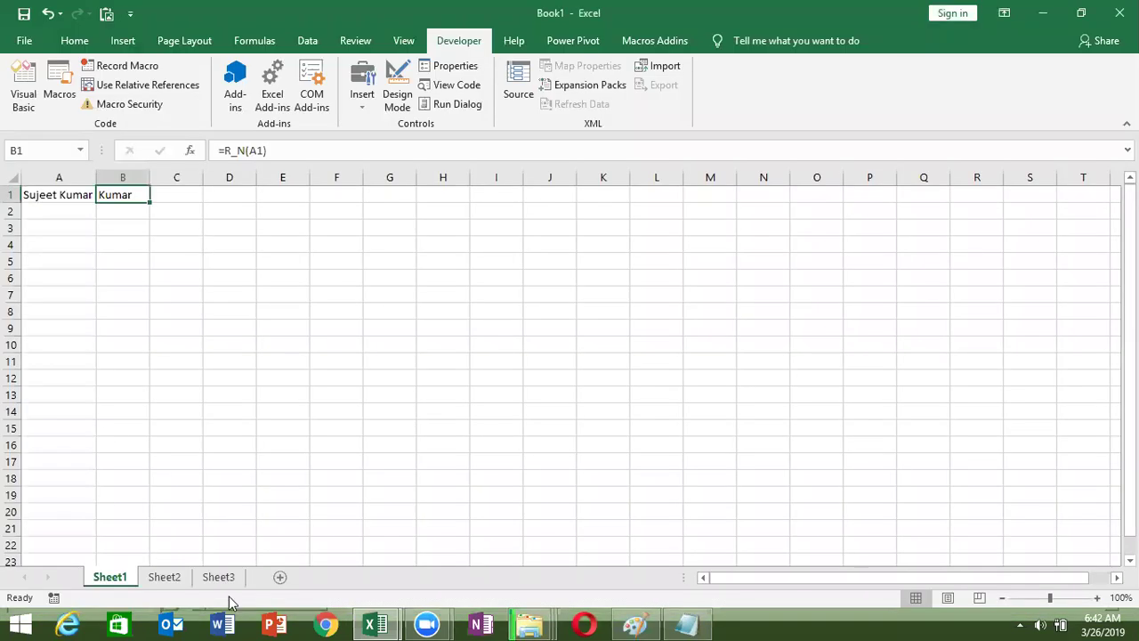
- On Sheet2, enter the Name header and Puja, then fill names down column A
left_click(165, 577)
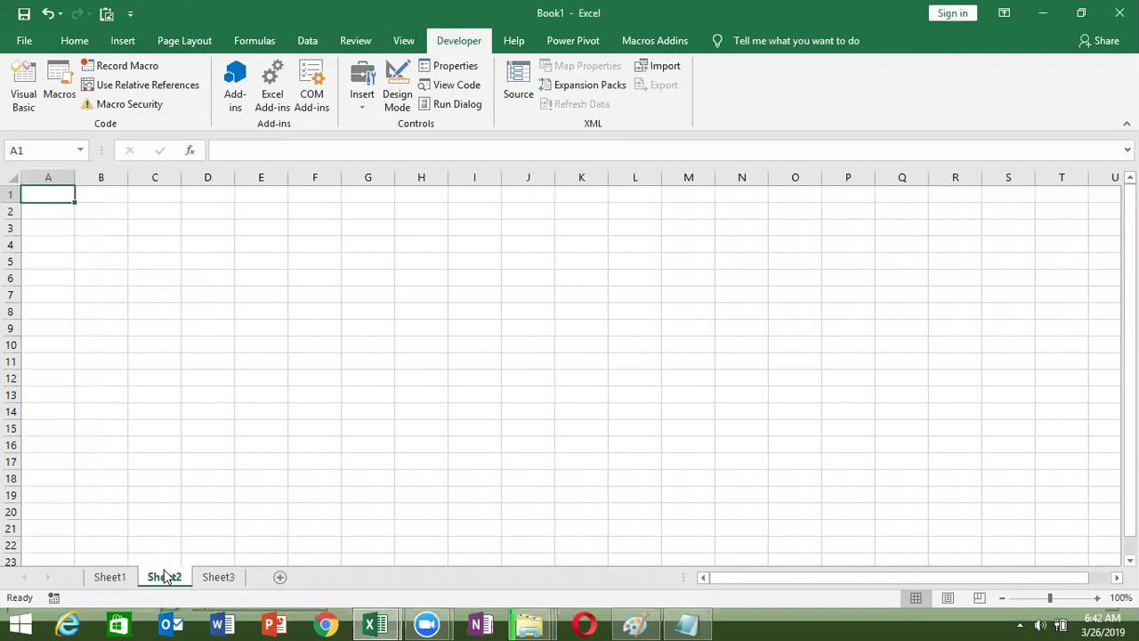
type("Name")
key("Return")
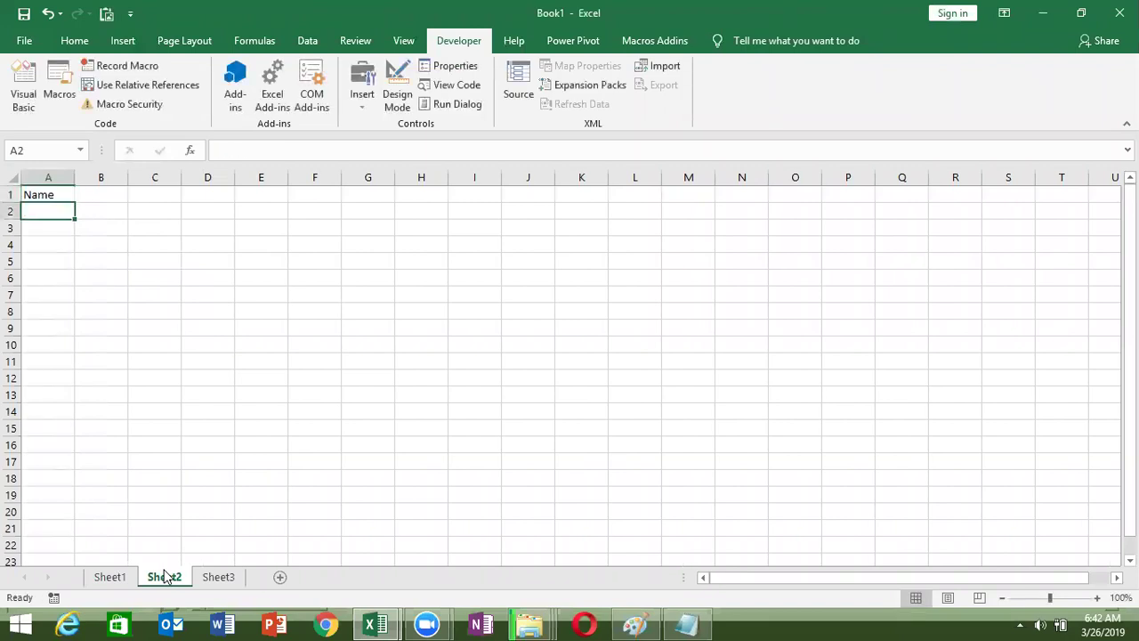
type("Puja")
key("Return")
key("Up")
mouse_move(76, 219)
left_mouse_down()
mouse_move(51, 463)
mouse_move(78, 620)
left_mouse_up()
- Add a Sales header in B1 and fill =RANDBETWEEN(10,90) down B2:B41
key("ctrl+Home")
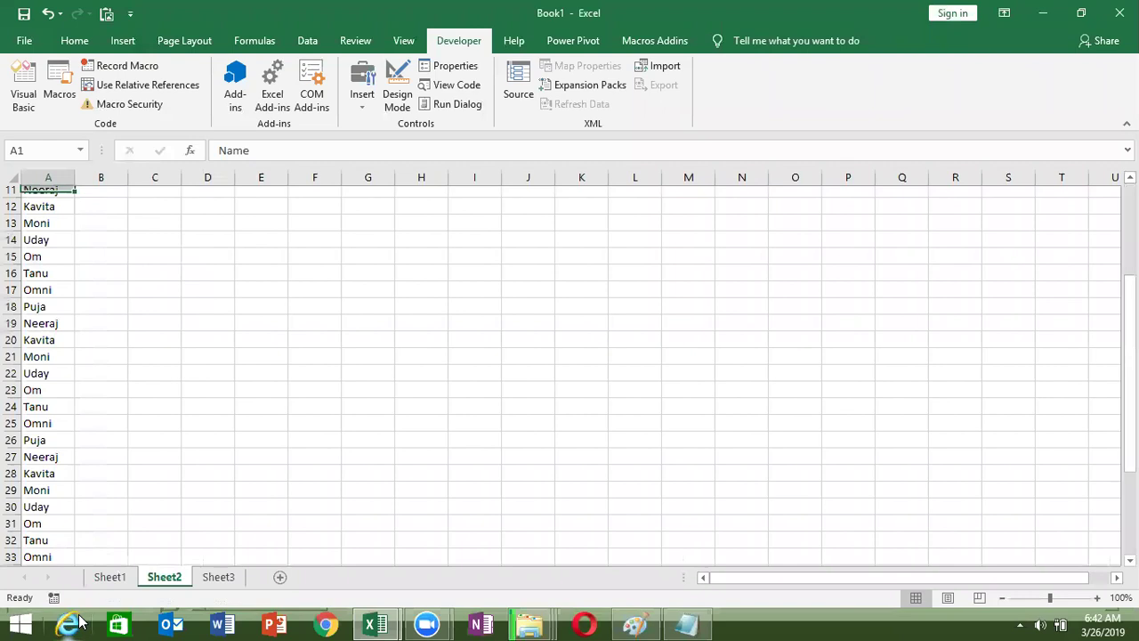
key("Right")
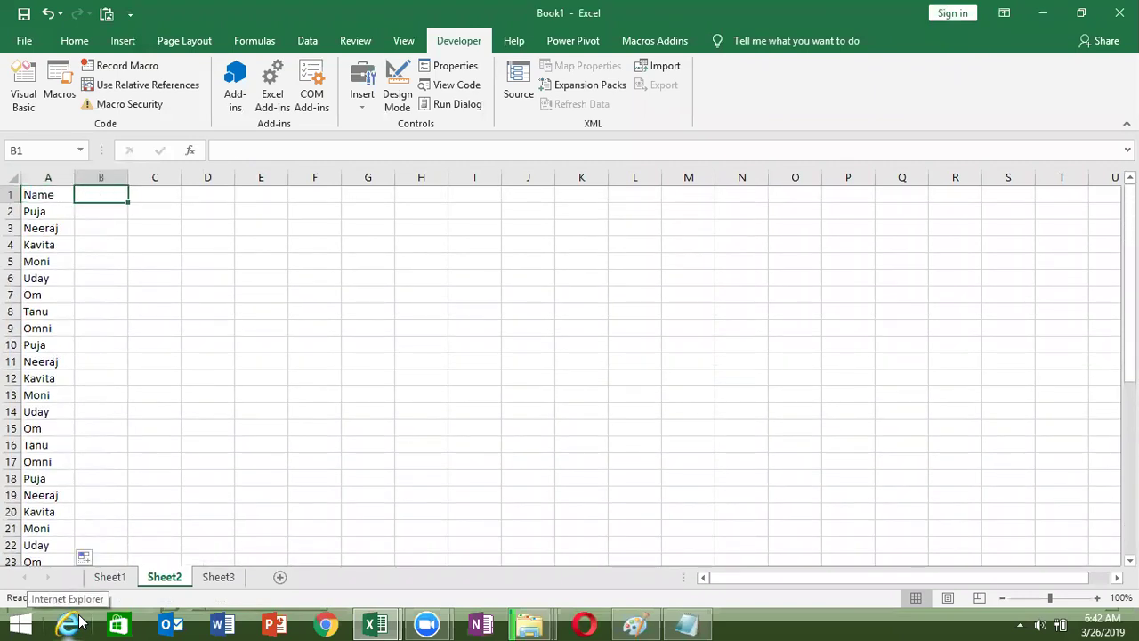
type("Sales")
key("Return")
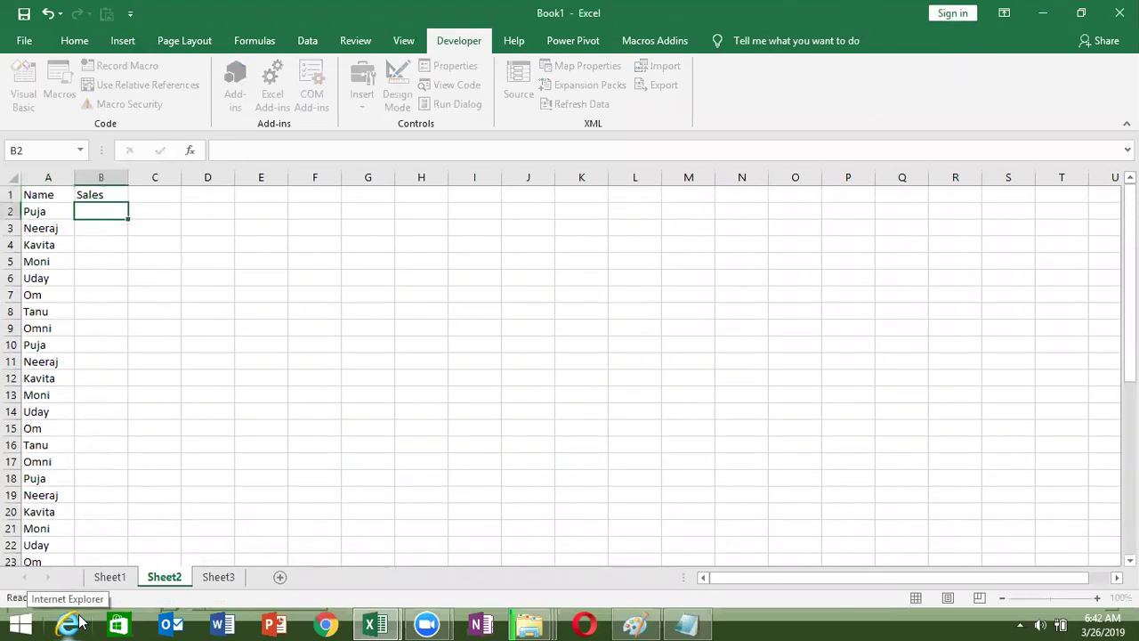
type("=ra")
key("Down")
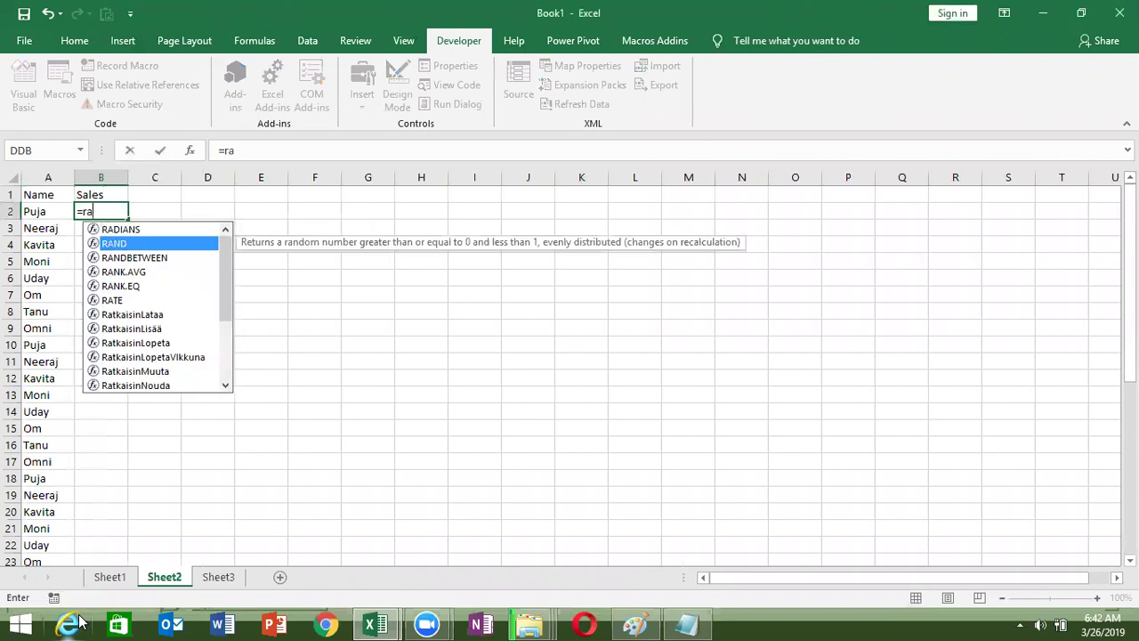
key("Down")
key("Tab")
type("10,90")
key("Left")
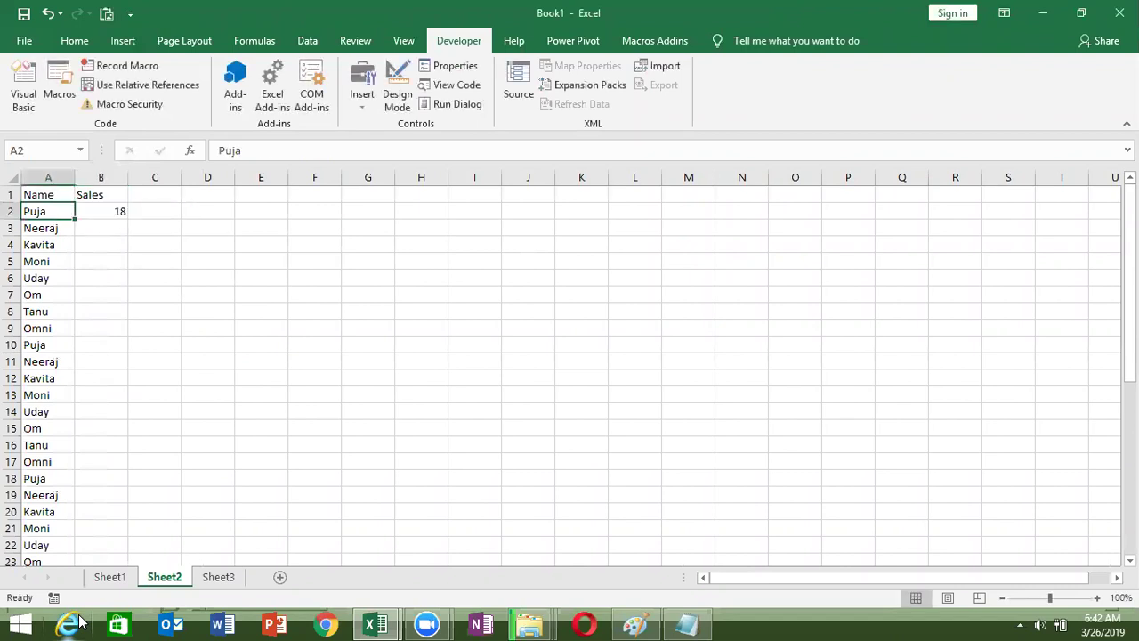
key("ctrl+Down")
key("Right")
key("ctrl+shift+Up")
key("ctrl+d")
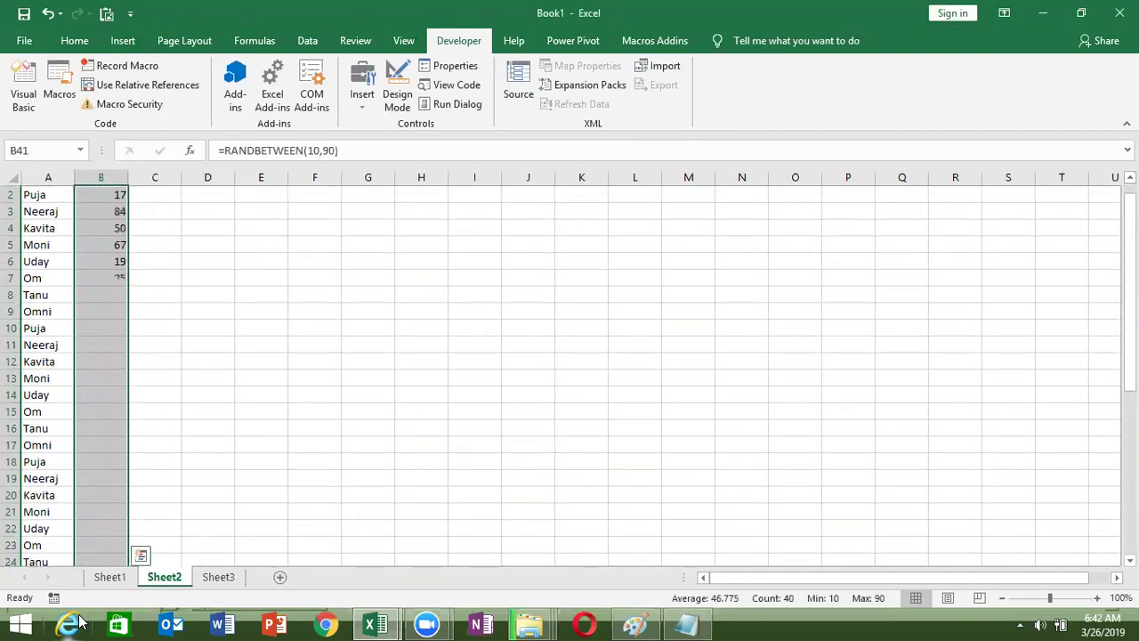
- Copy the sales figures and paste them back as fixed values
key("ctrl+c")
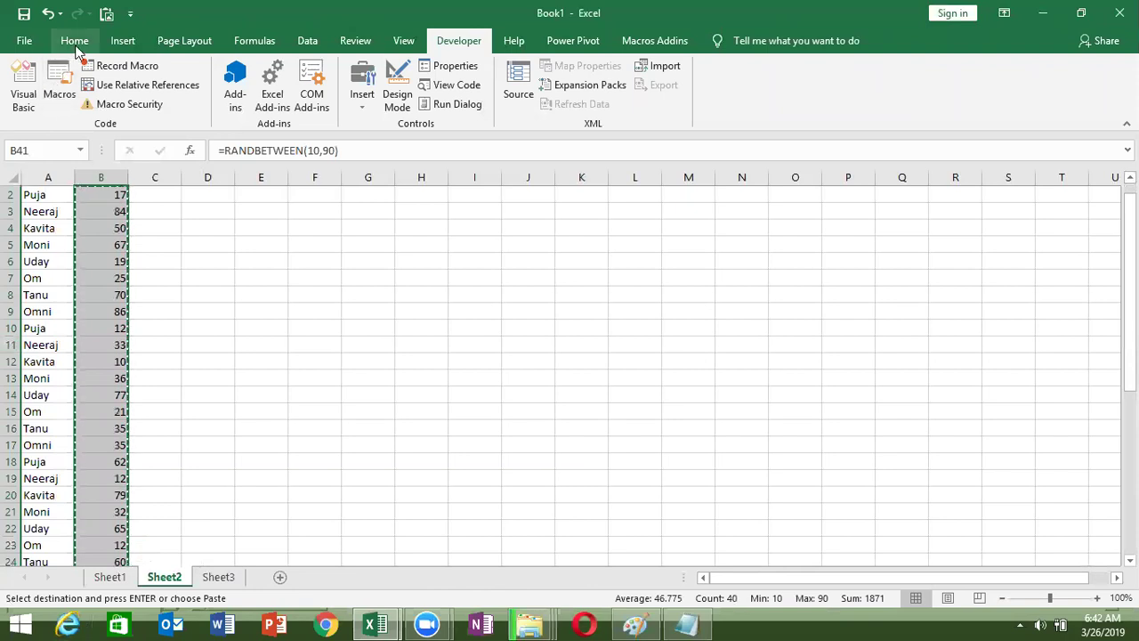
left_click(75, 41)
left_click(24, 107)
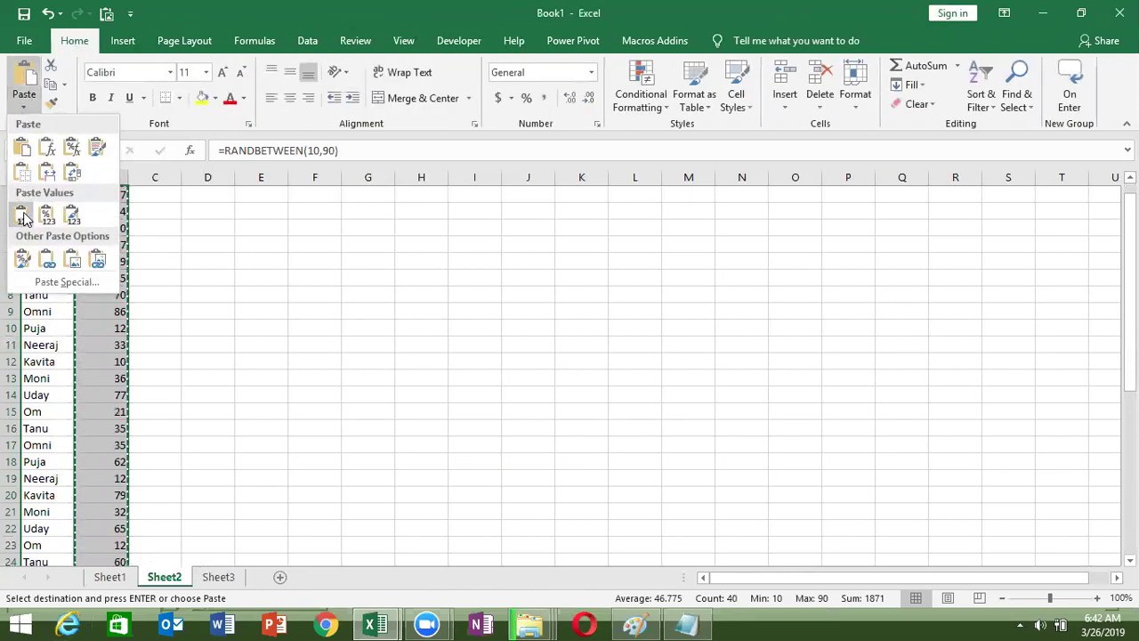
left_click(23, 218)
- Enter Puja in cell E3 on Sheet2
key("Escape")
key("ctrl+Up")
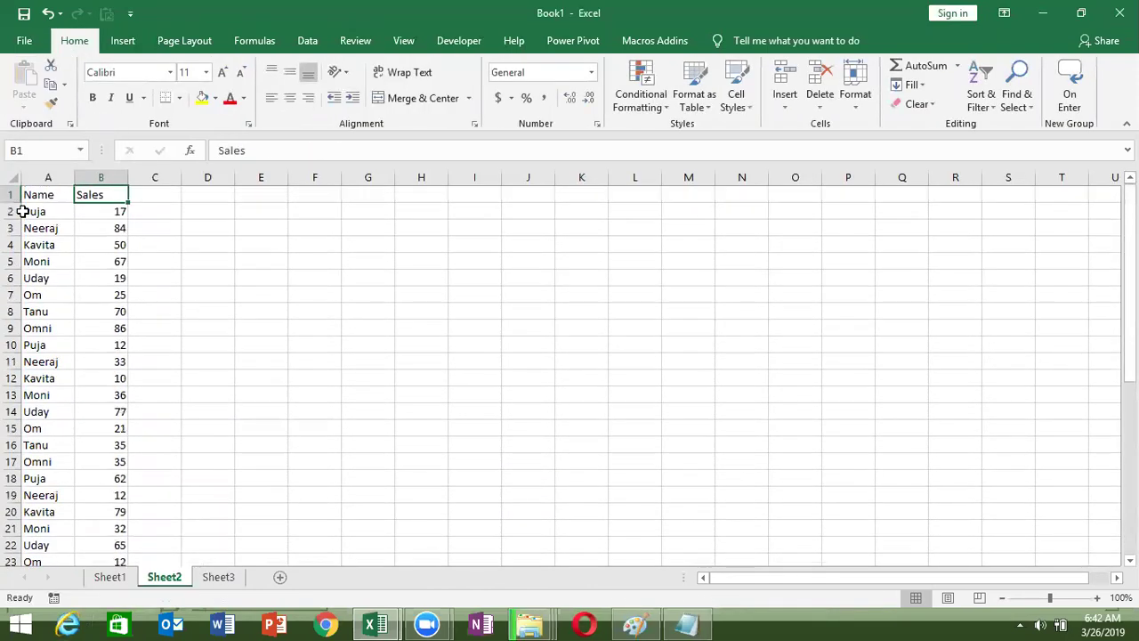
key("Left")
key("Down")
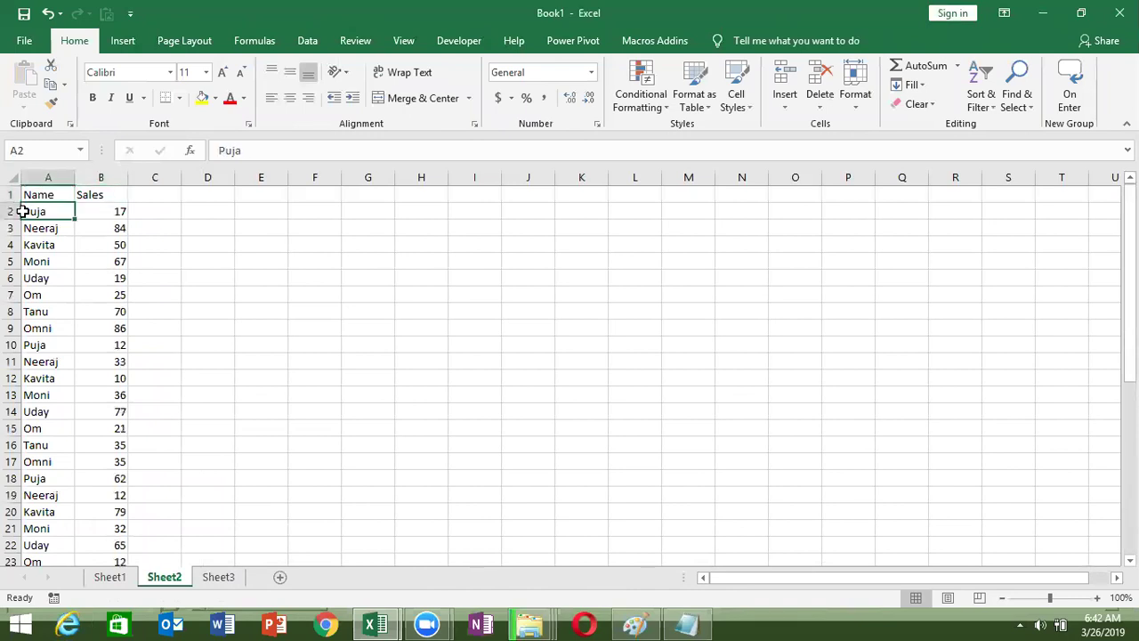
key("Right")
key("Right")
key("Right")
key("Right")
key("Down")
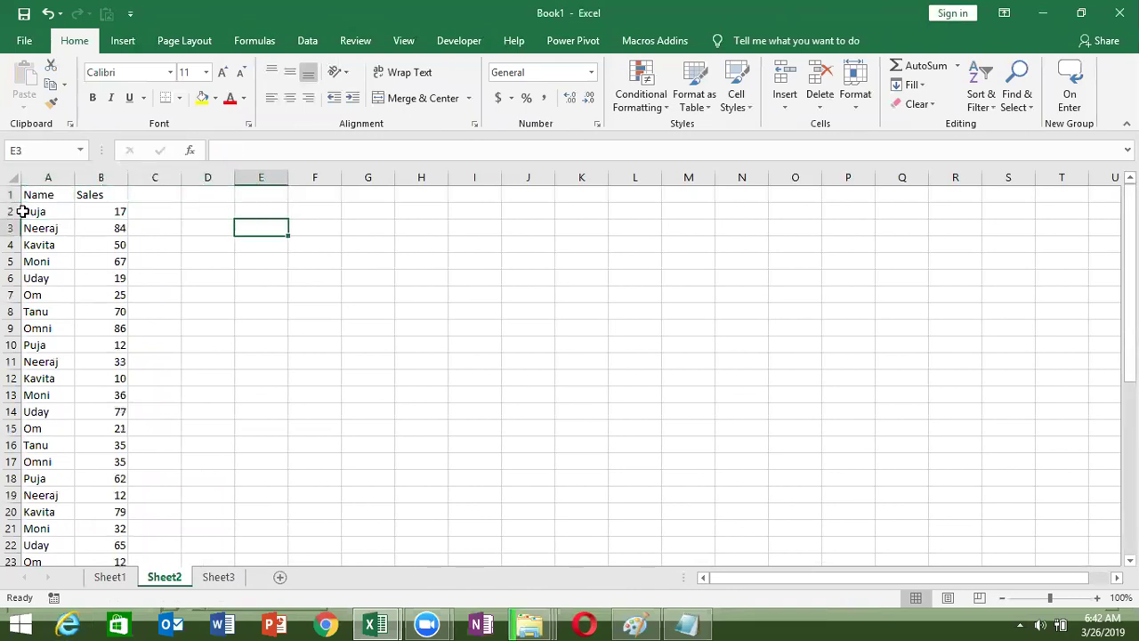
type("Puja")
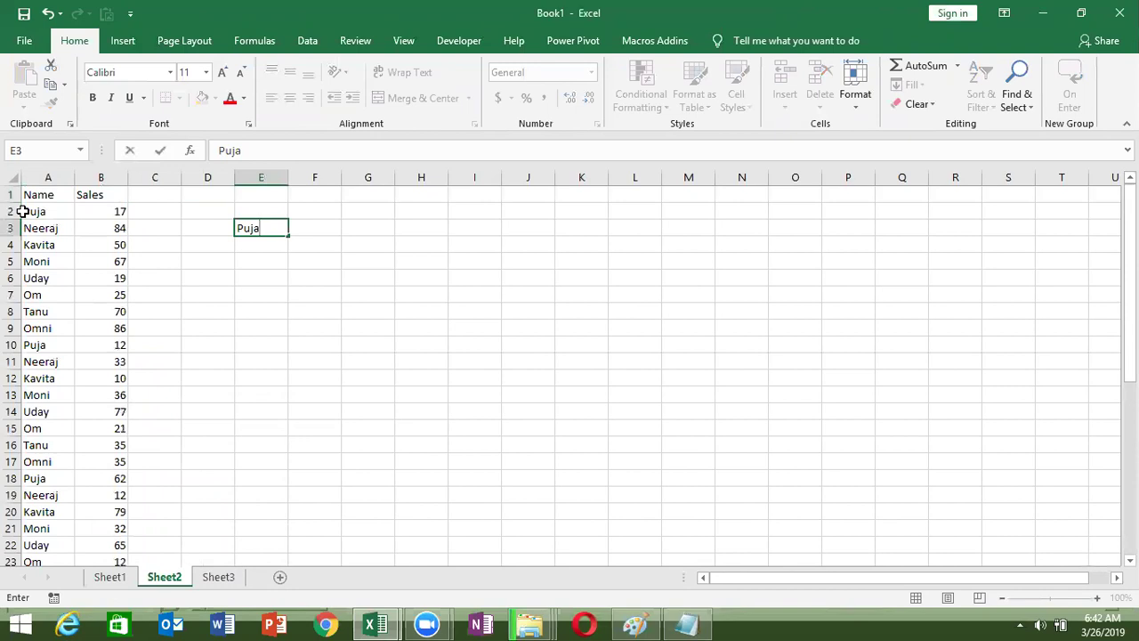
key("Tab")
- Type sample values 17, 12, 62 in F4:F6 and the joined result 17,12,62 in F3
key("Down")
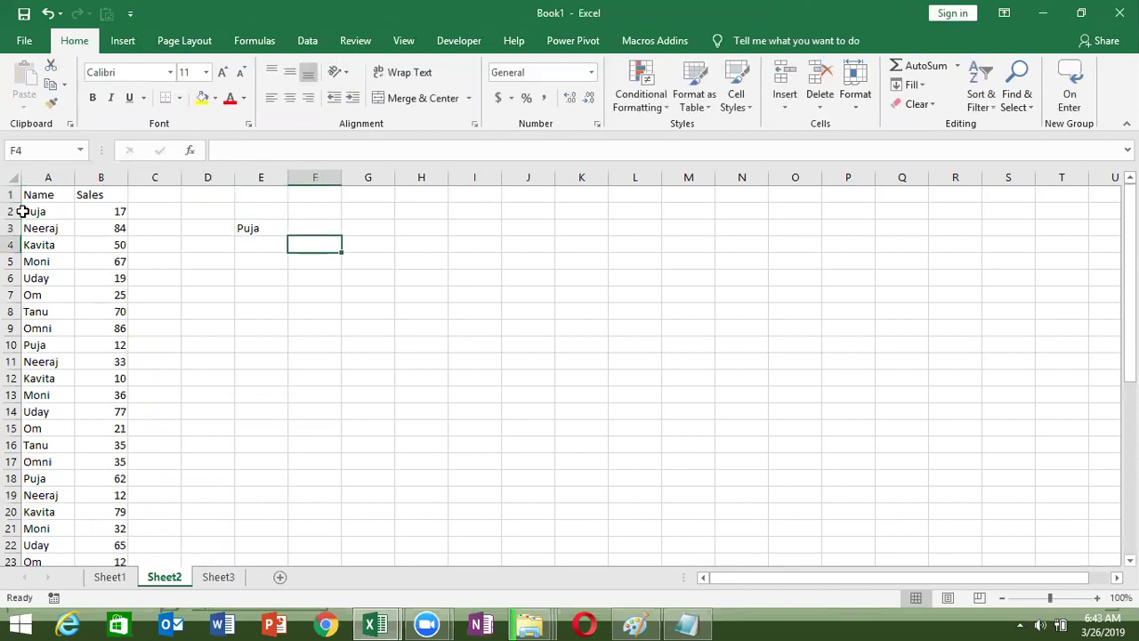
type("17")
key("Return")
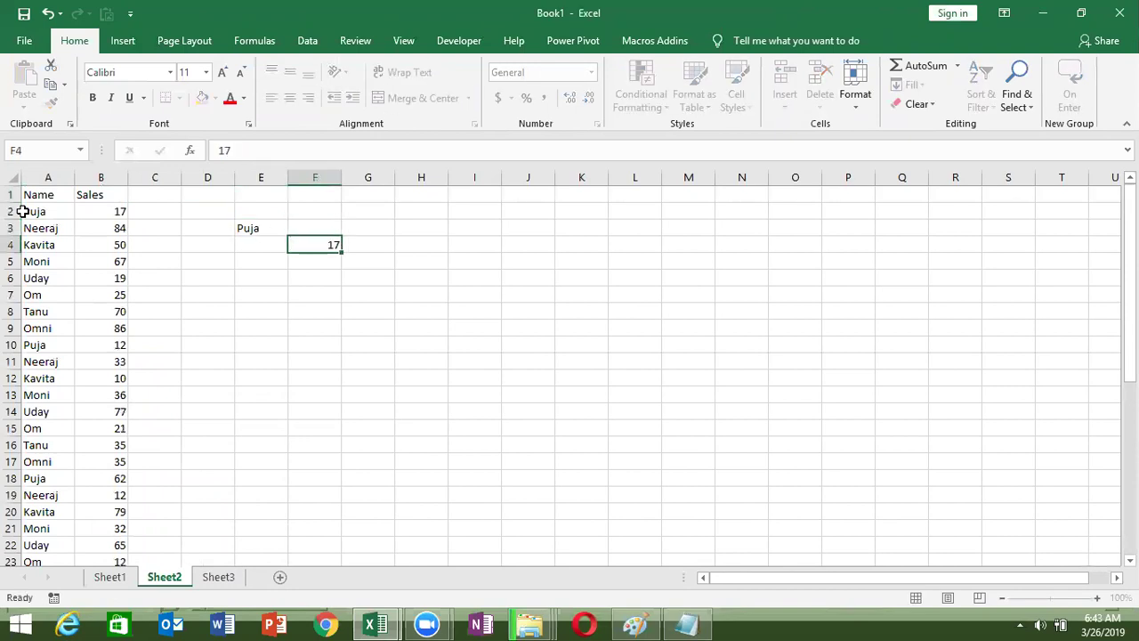
type("12")
key("Return")
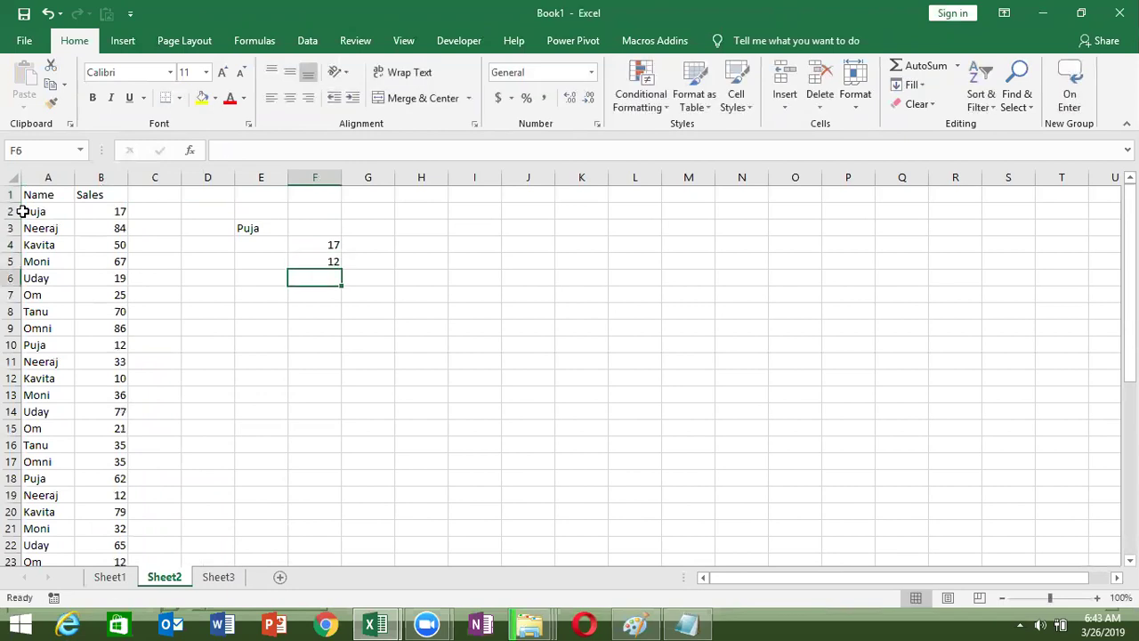
type("62")
key("Return")
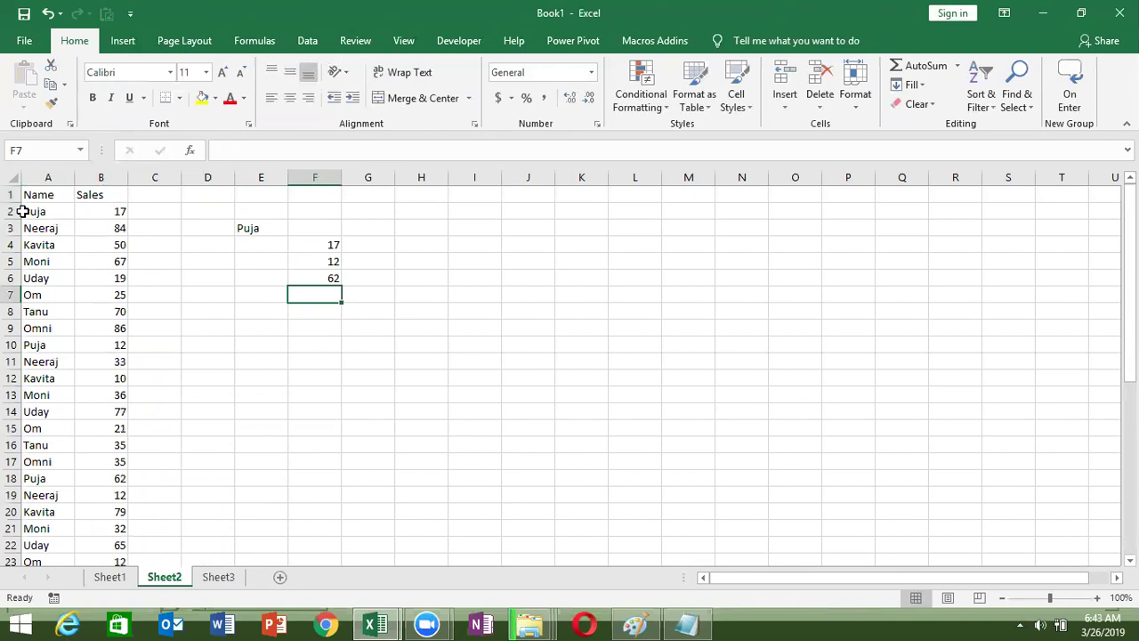
left_click(315, 228)
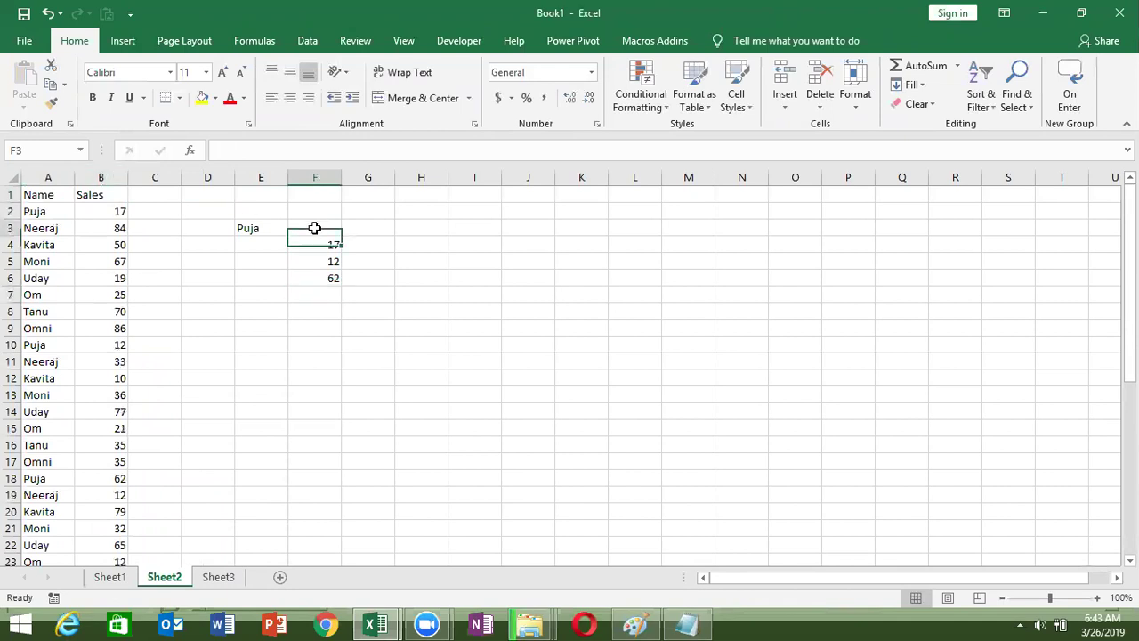
double_click(314, 227)
type("17,12,62")
left_click(326, 260)
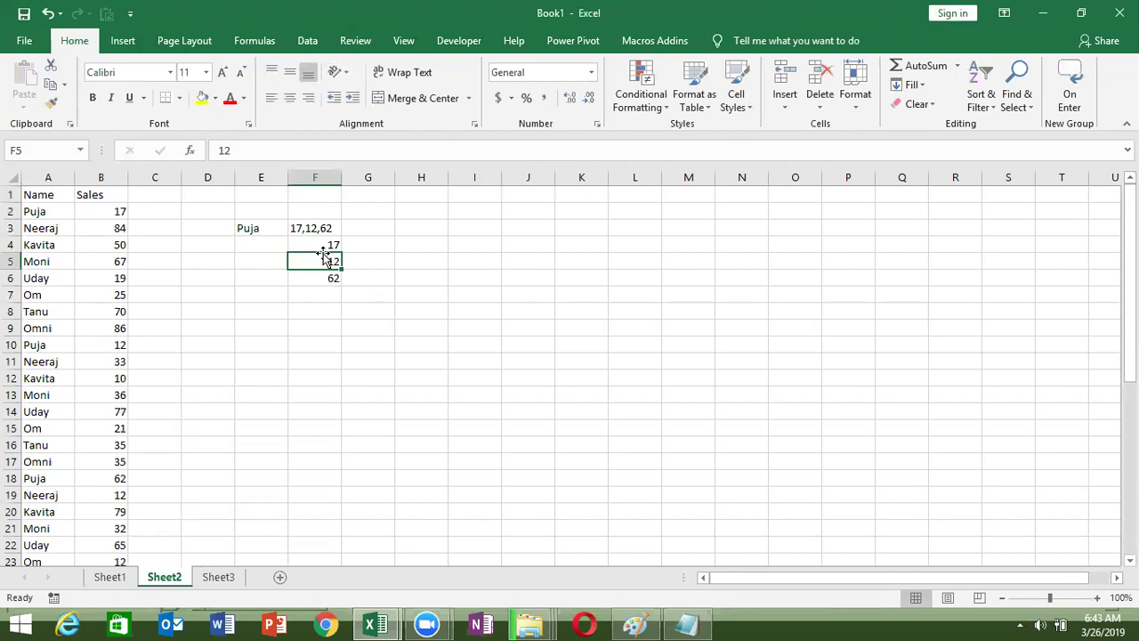
- Clear the sample entries from F3:F6
left_click(325, 229)
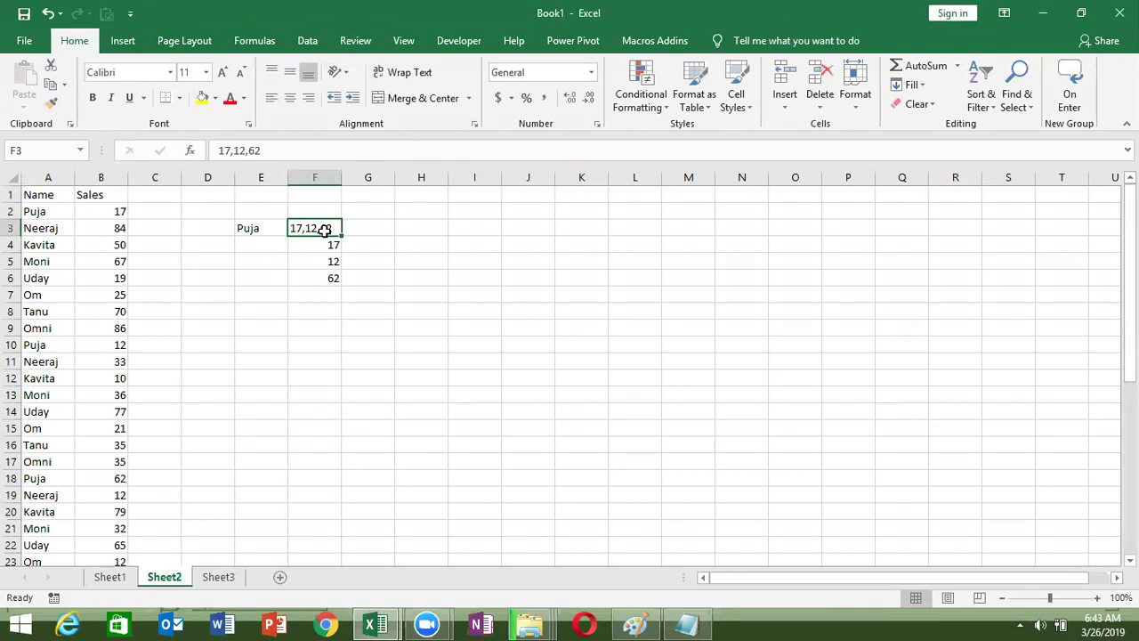
key("shift+Down")
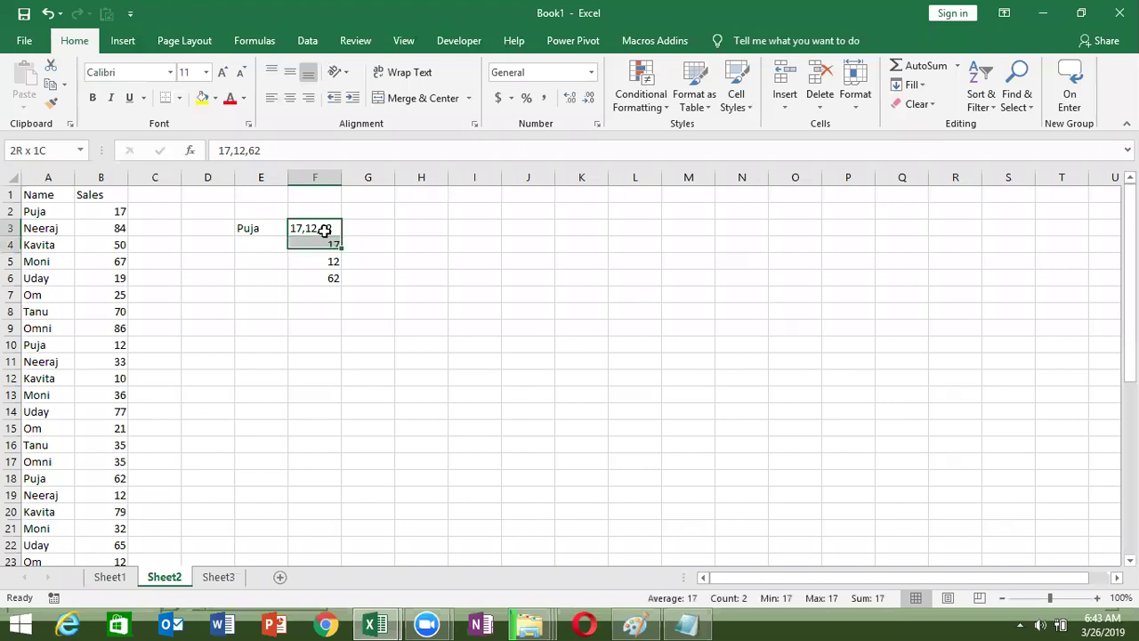
key("shift+Down")
key("shift+Down")
key("Delete")
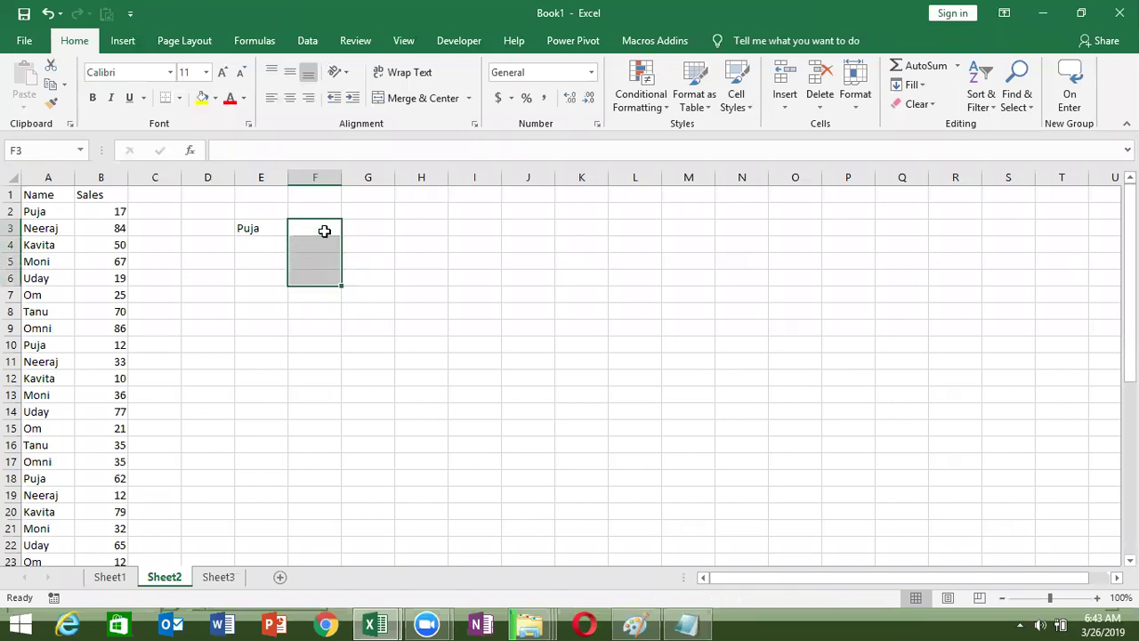
left_click(325, 231)
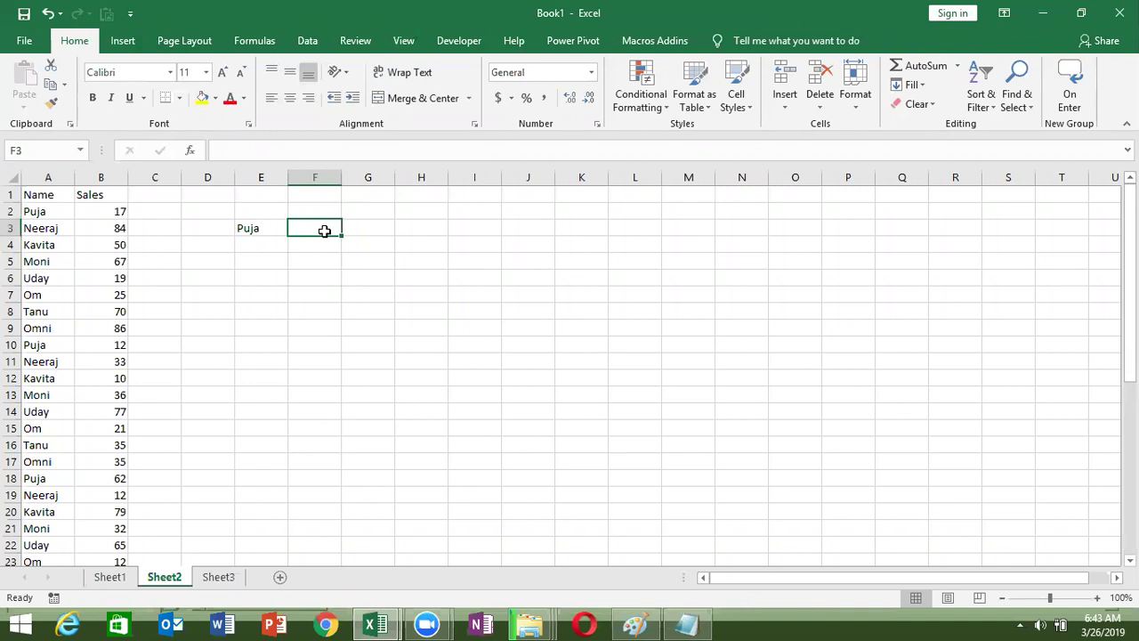
- Below R_N, write the header function MLookup(n As Variant, r As Range, c As Long)
key("alt+F11")
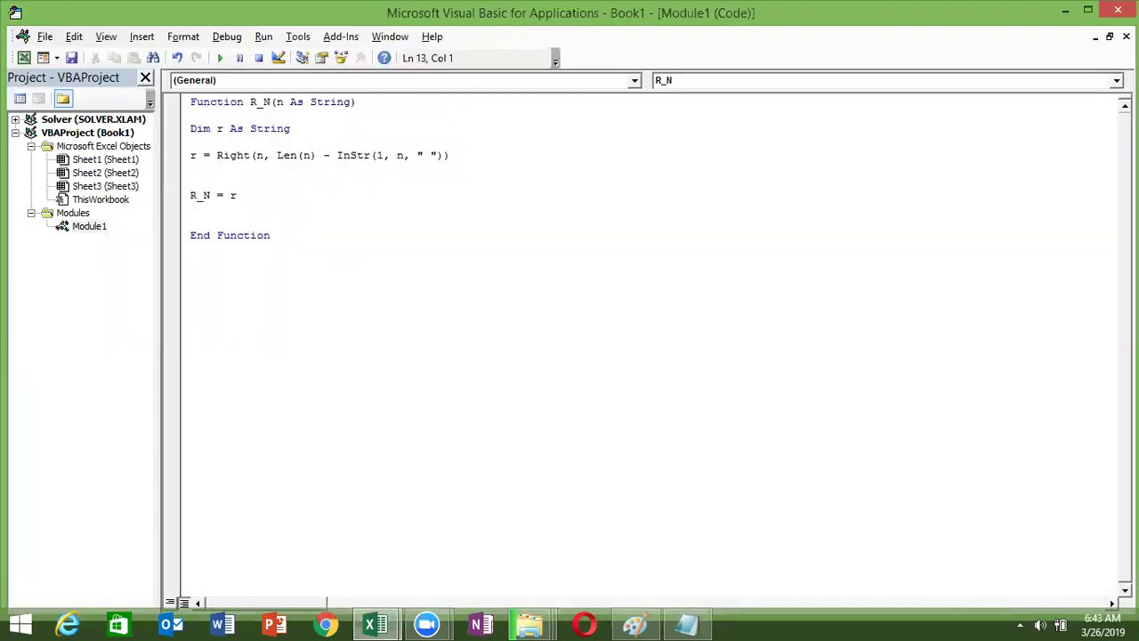
type("function ")
type("M")
type("Loo")
type("kup(")
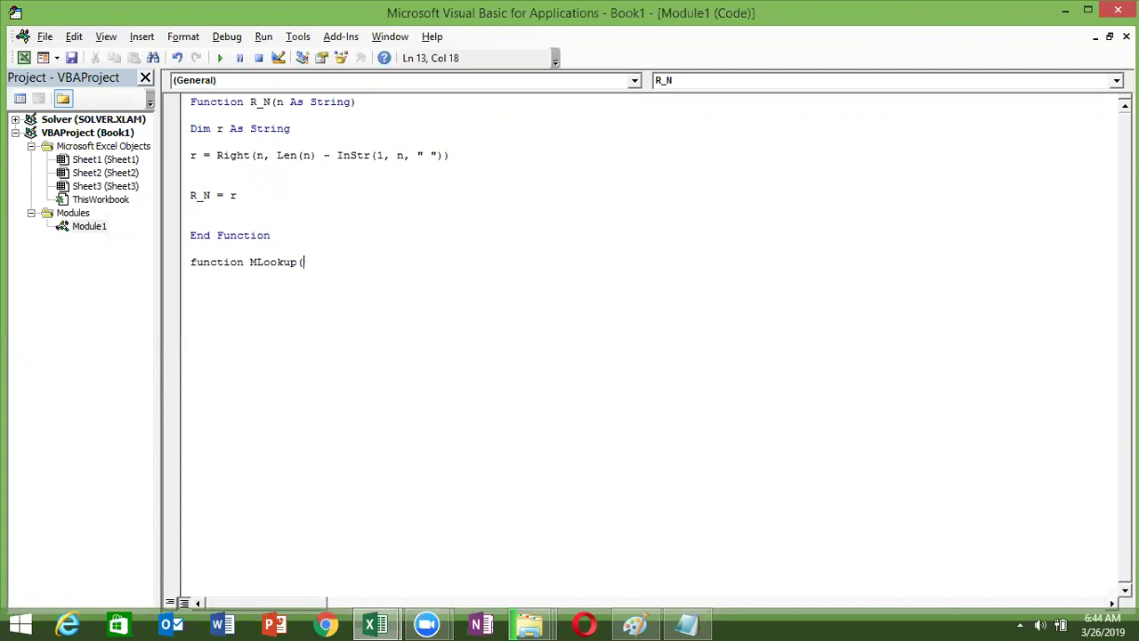
type("n as ")
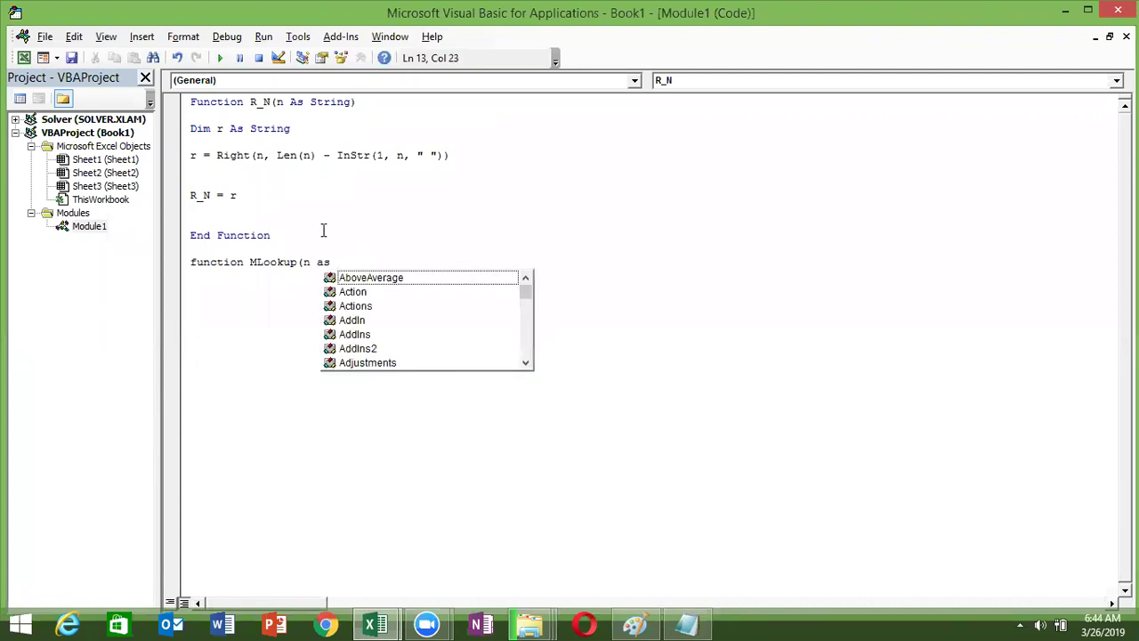
type("ve")
key("Down")
key("Down")
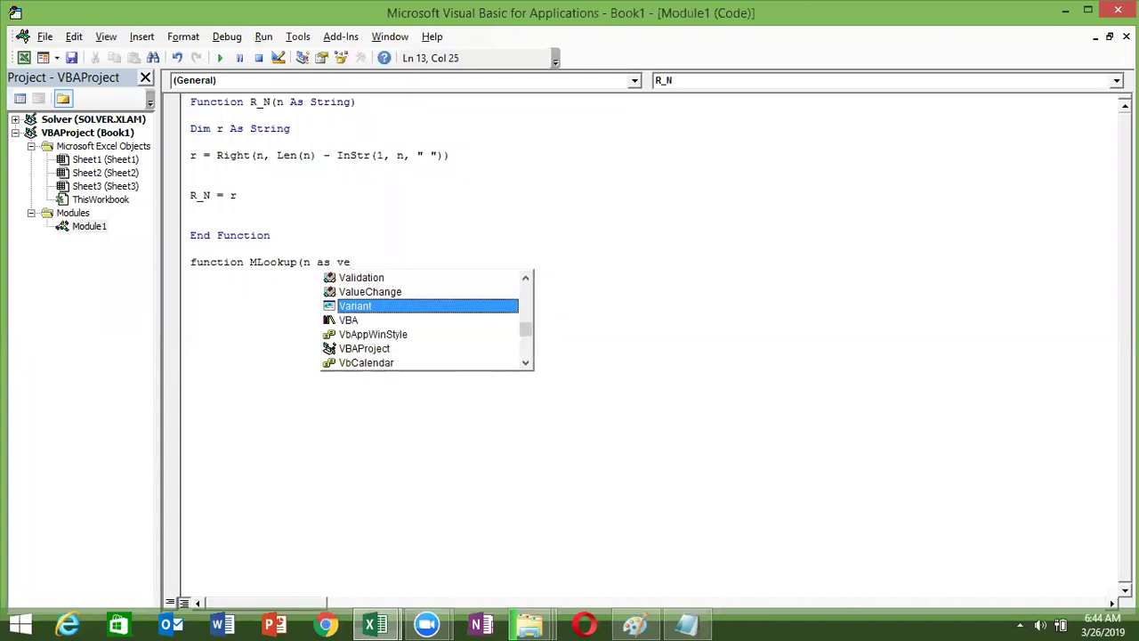
key("Tab")
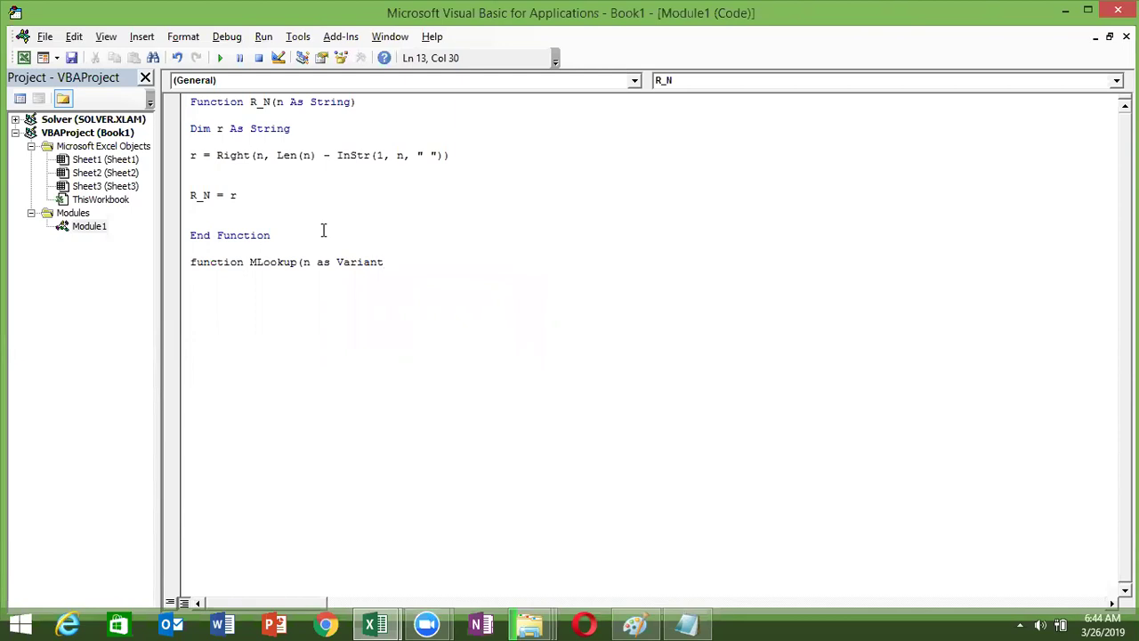
type(", ")
type("r as Ra")
key("Tab")
type(",c as ")
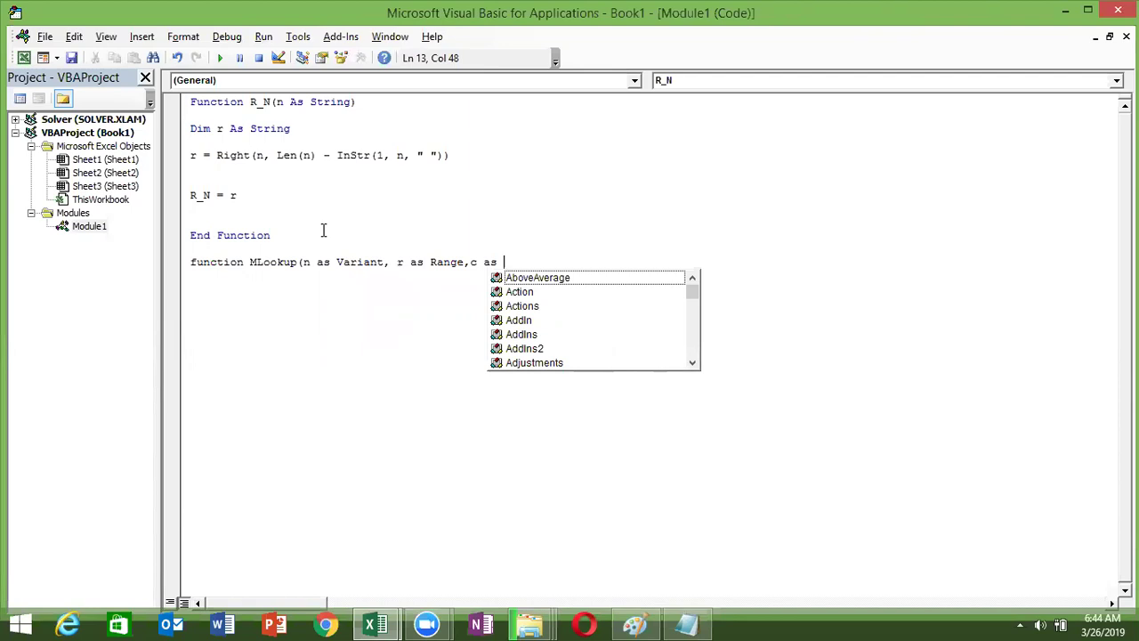
type("Lon")
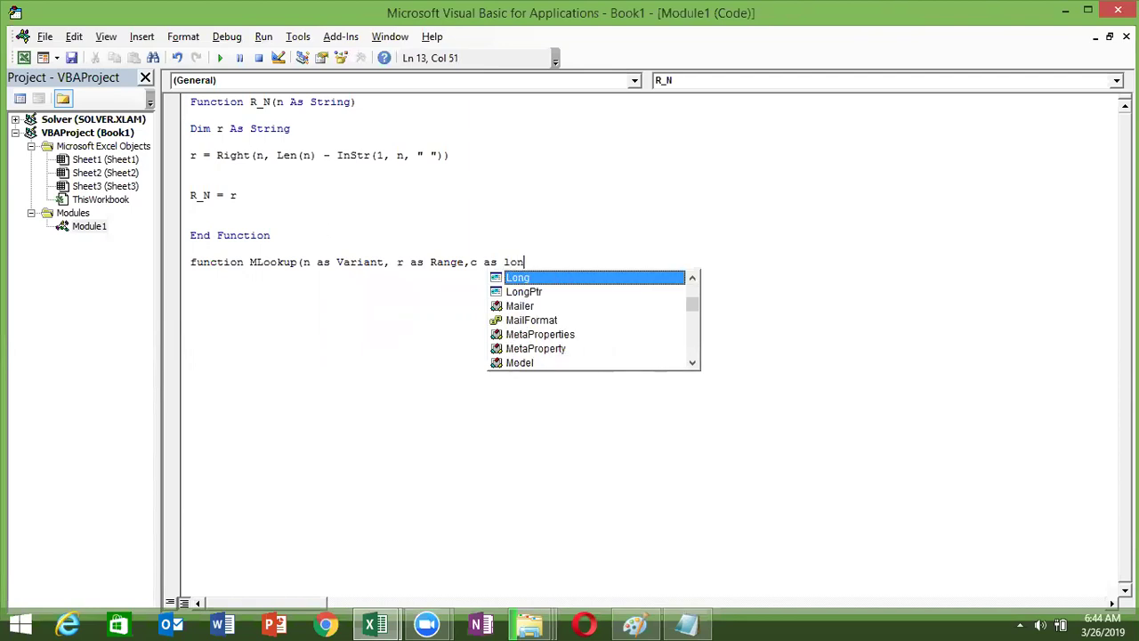
key("Tab")
type(")")
key("Return")
key("Return")
- Enter =MLookup(E3,A1:A41,1) in cell F3 on Sheet2
key("alt+F11")
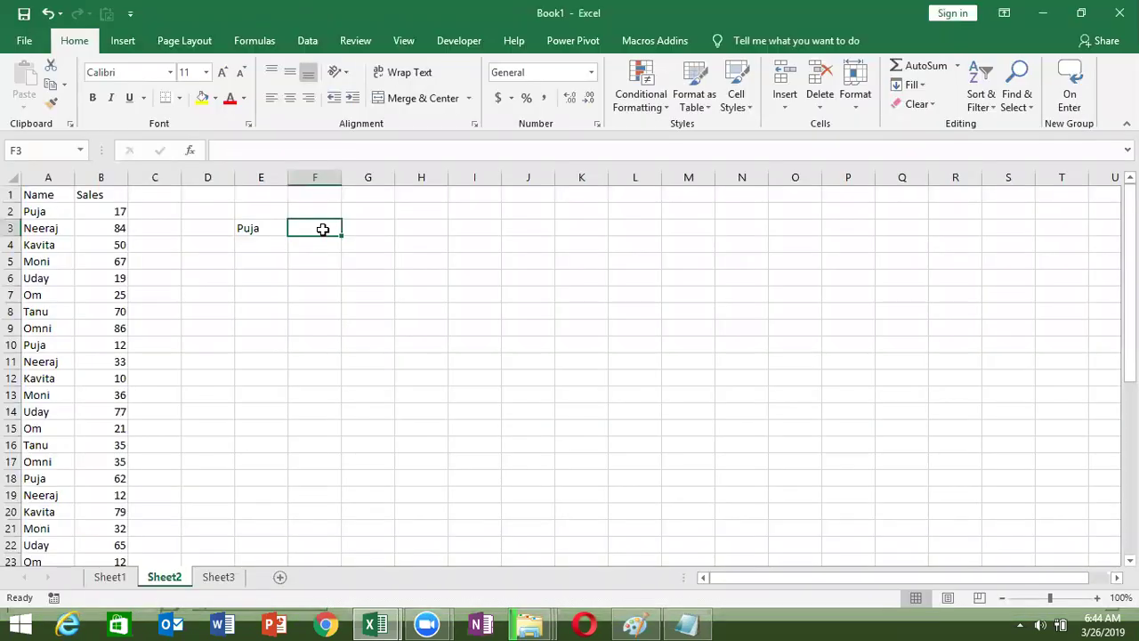
type("=mlo")
key("Tab")
key("Left")
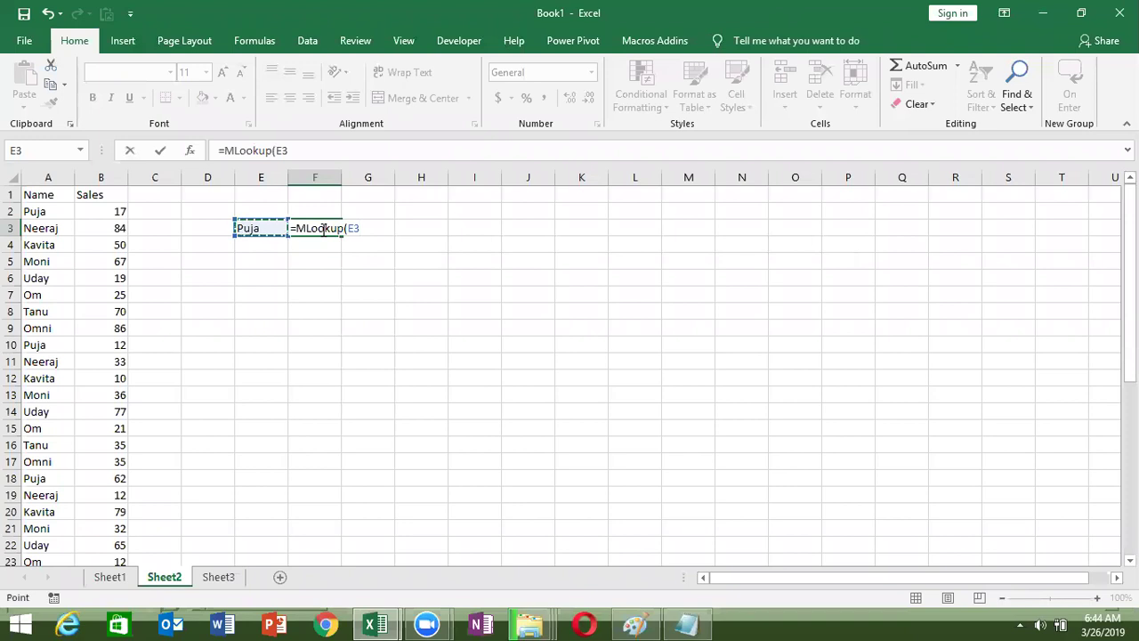
type(",")
left_click(51, 198)
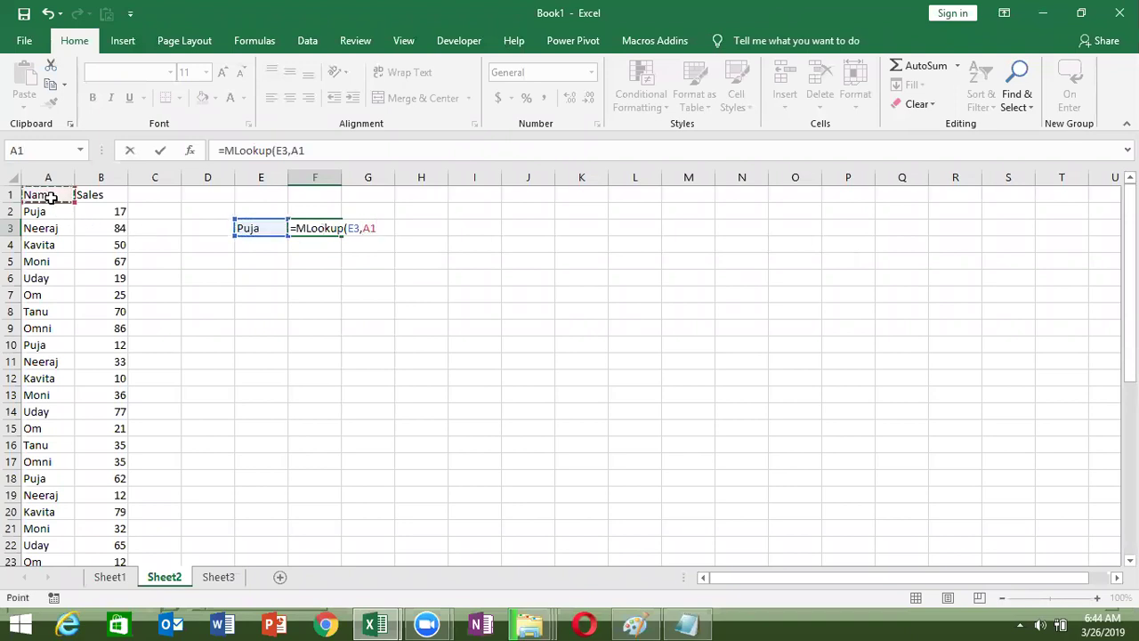
key("ctrl+shift+Down")
type(":A41,1")
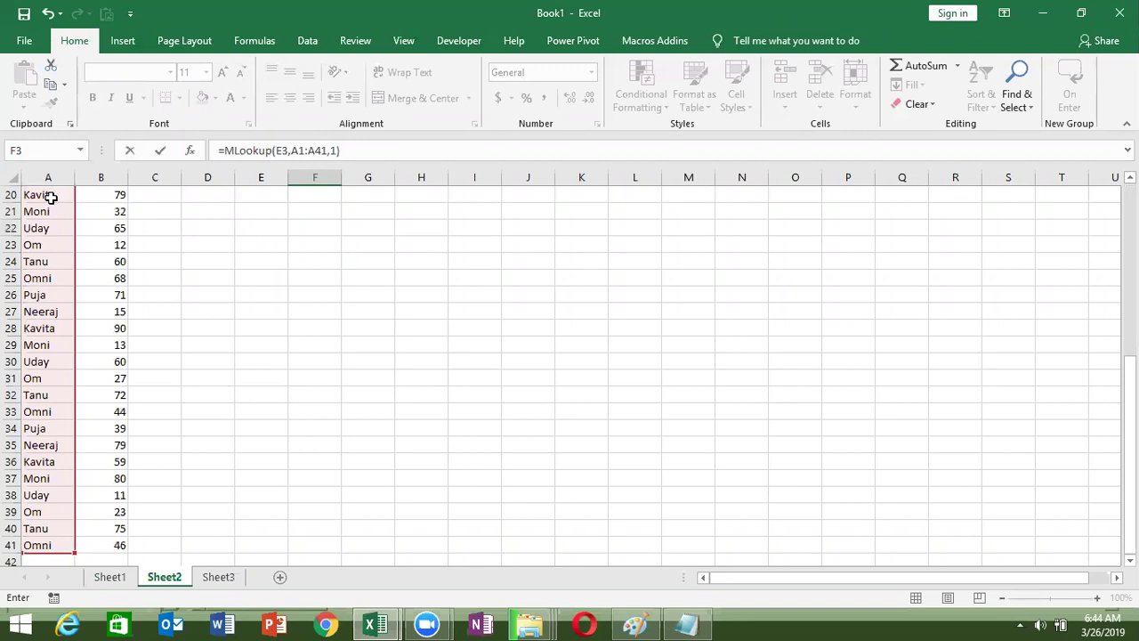
key("Return")
- Add blank lines inside the empty MLookup function and point out the name Puja in E3
scroll(51, 197, "up", 1)
key("Up")
key("Up")
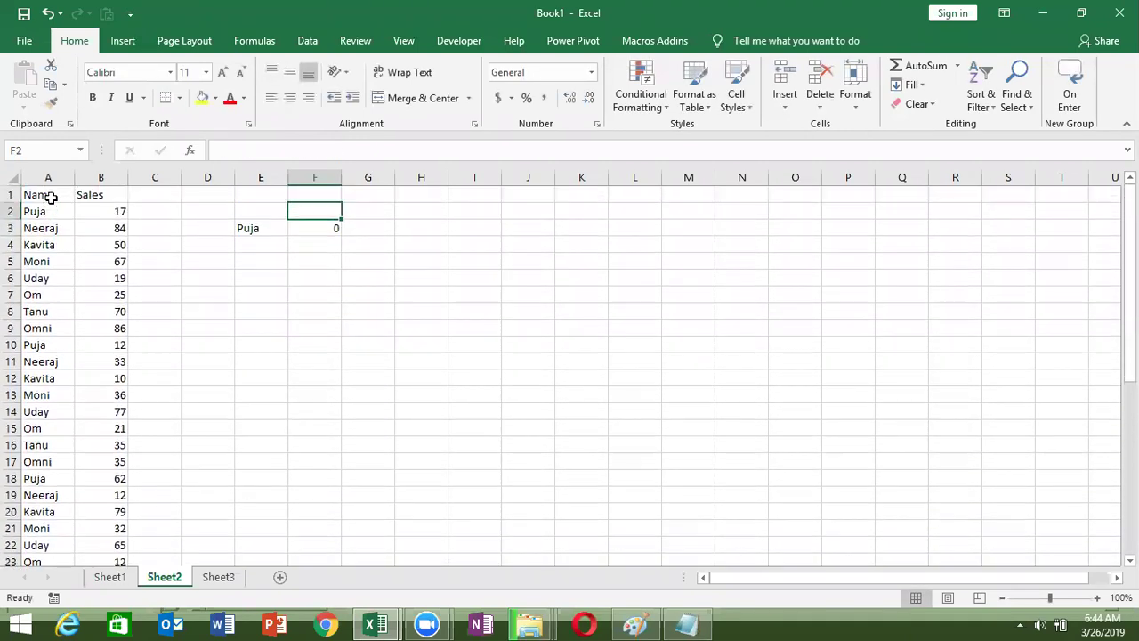
key("Down")
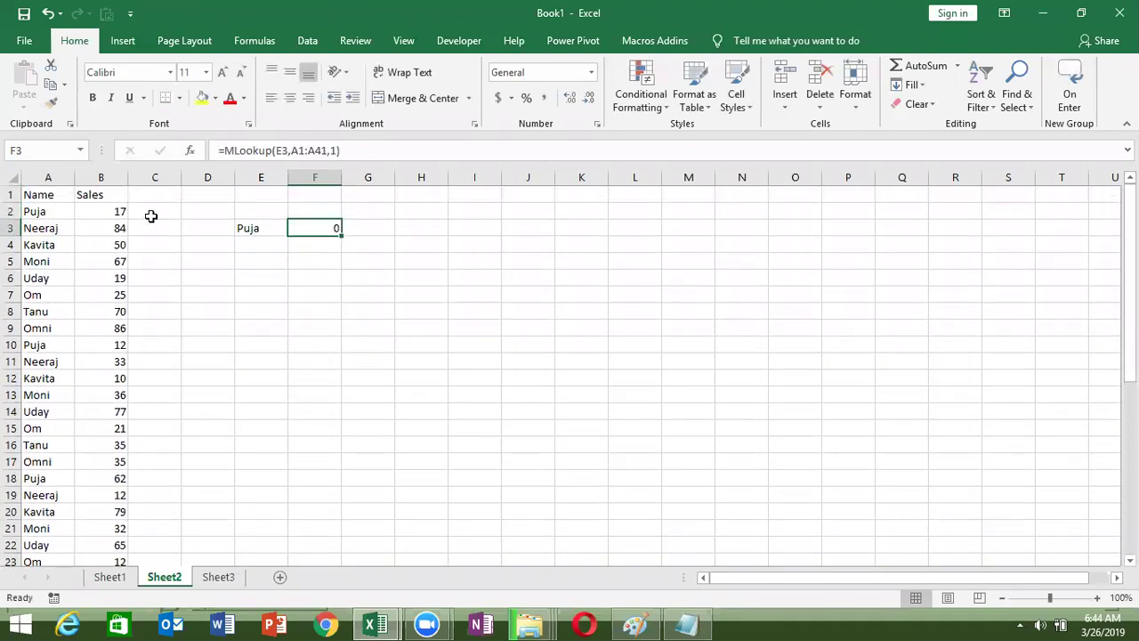
key("alt+F11")
key("Return")
key("Return")
key("Return")
key("alt+F11")
left_click(253, 233)
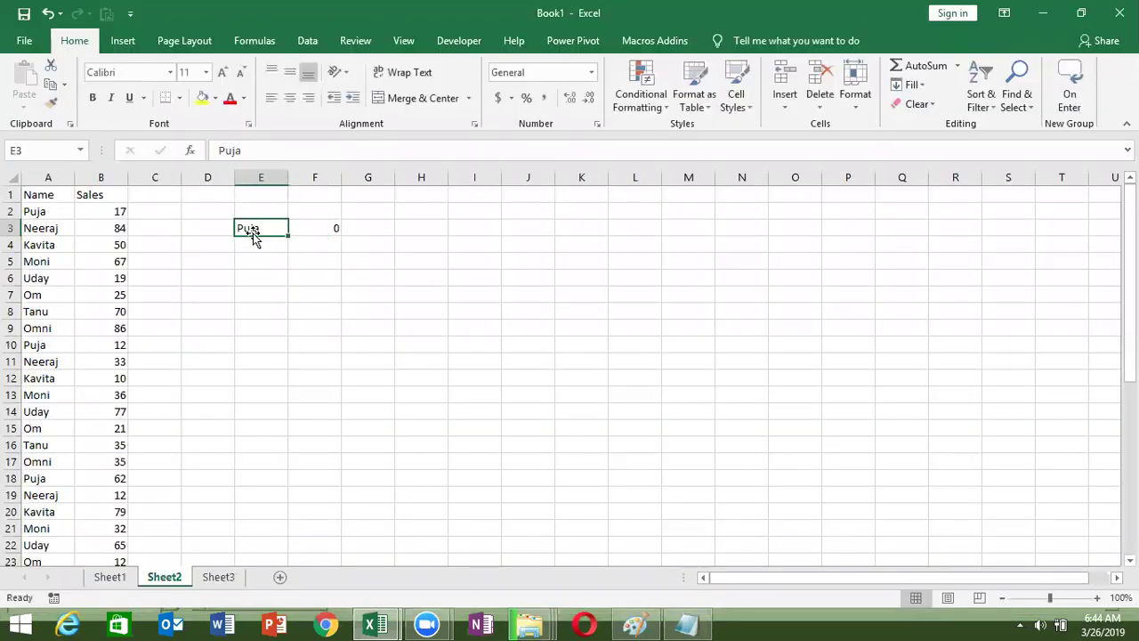
key("alt+F11")
- Highlight MLookup's n and r parameters to explain them, and recommit F3, which returns 0
double_click(309, 261)
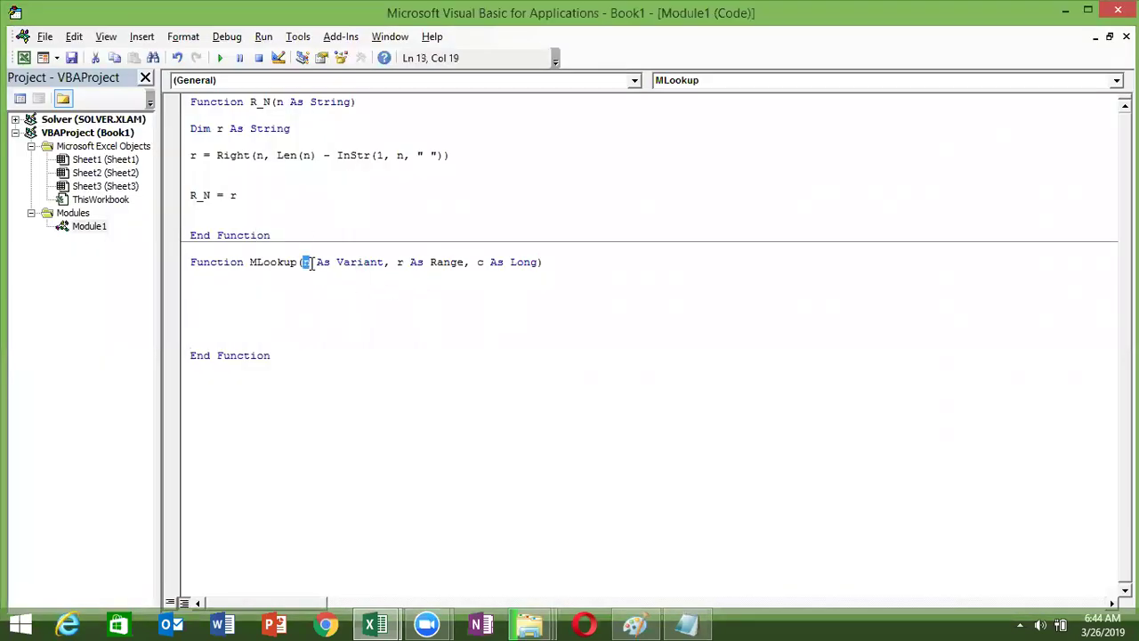
key("alt+Tab")
key("alt+Tab")
double_click(400, 264)
key("alt+Tab")
double_click(338, 229)
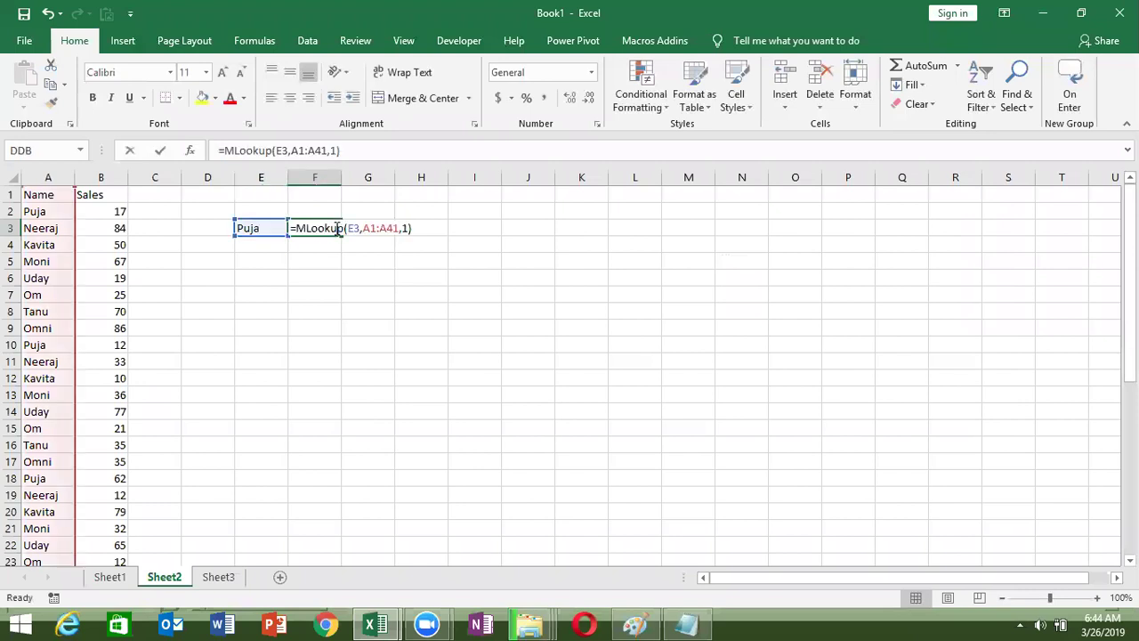
key("Return")
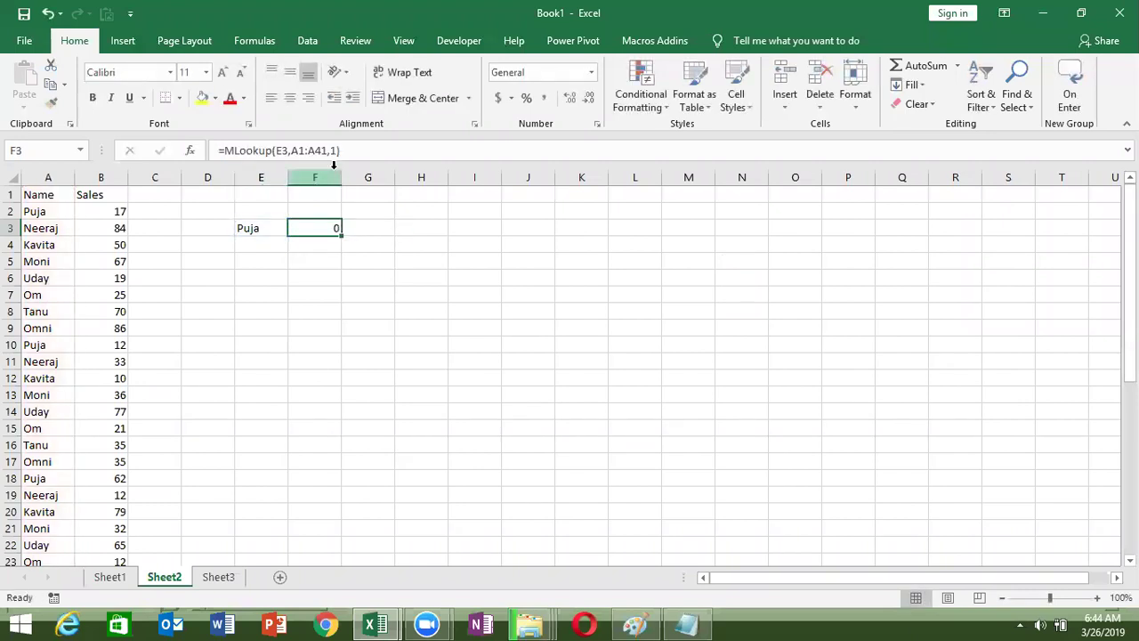
key("alt+Tab")
left_click(486, 262)
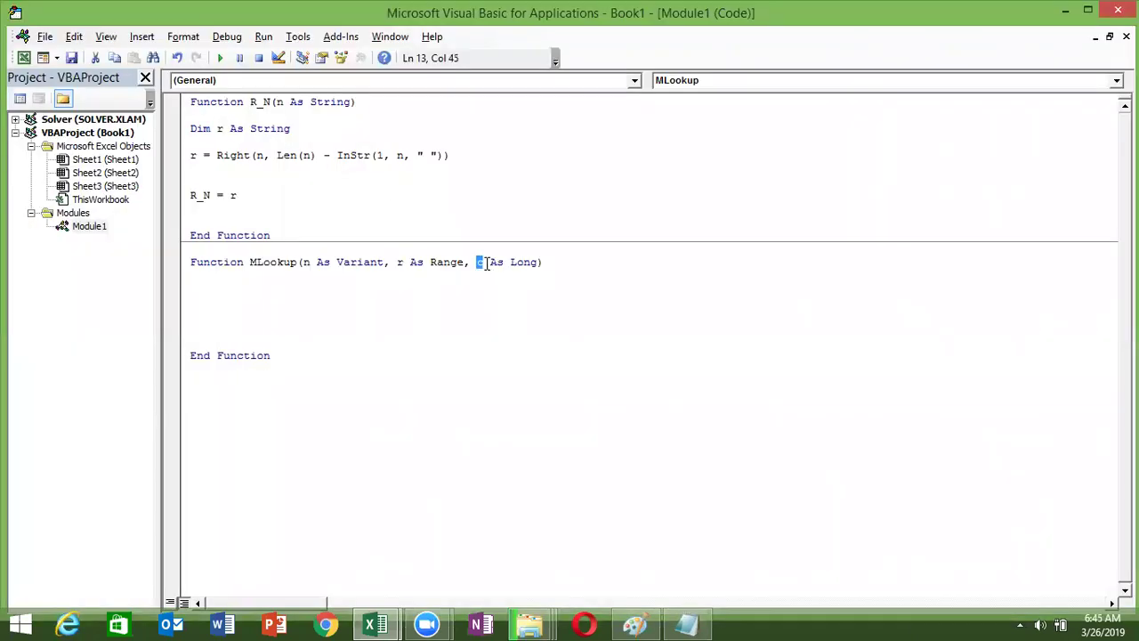
- Declare Dim k As Range and add a For Each k In r … Next k loop
left_click(279, 290)
key("Return")
key("Return")
key("Up")
type("dim k as Range")
key("Return")
key("Return")
type("for each ")
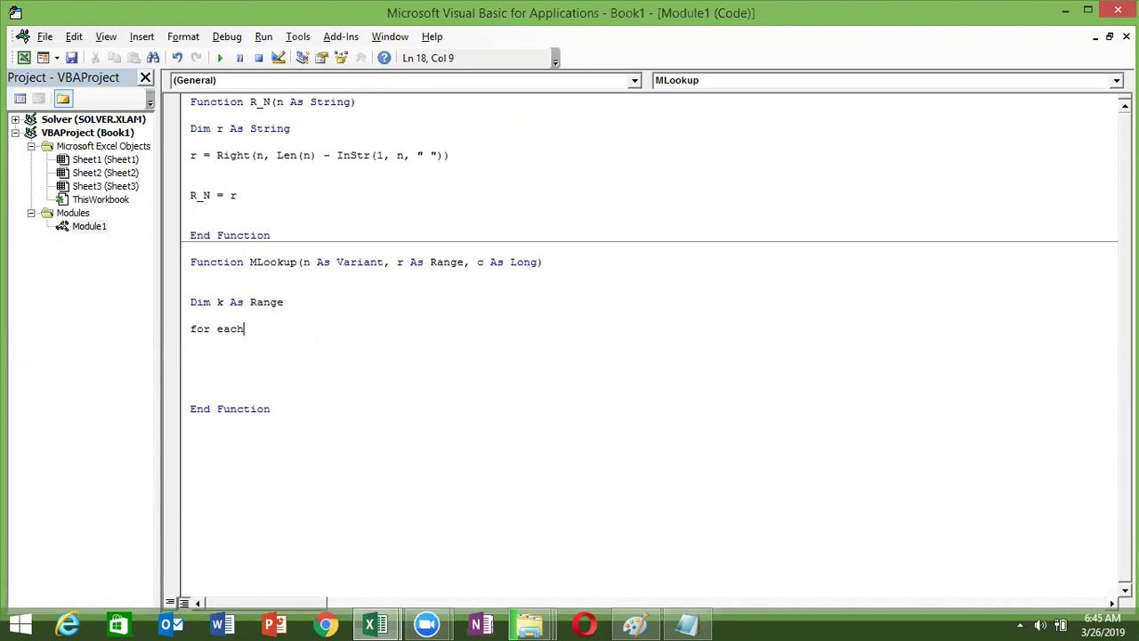
type("k in r")
key("Return")
- Add the condition If k.Value = n Then inside the loop
key("Return")
key("Return")
type("next k")
key("Return")
key("Up")
key("Up")
key("Return")
key("Return")
key("Return")
key("Up")
key("Up")
key("Up")
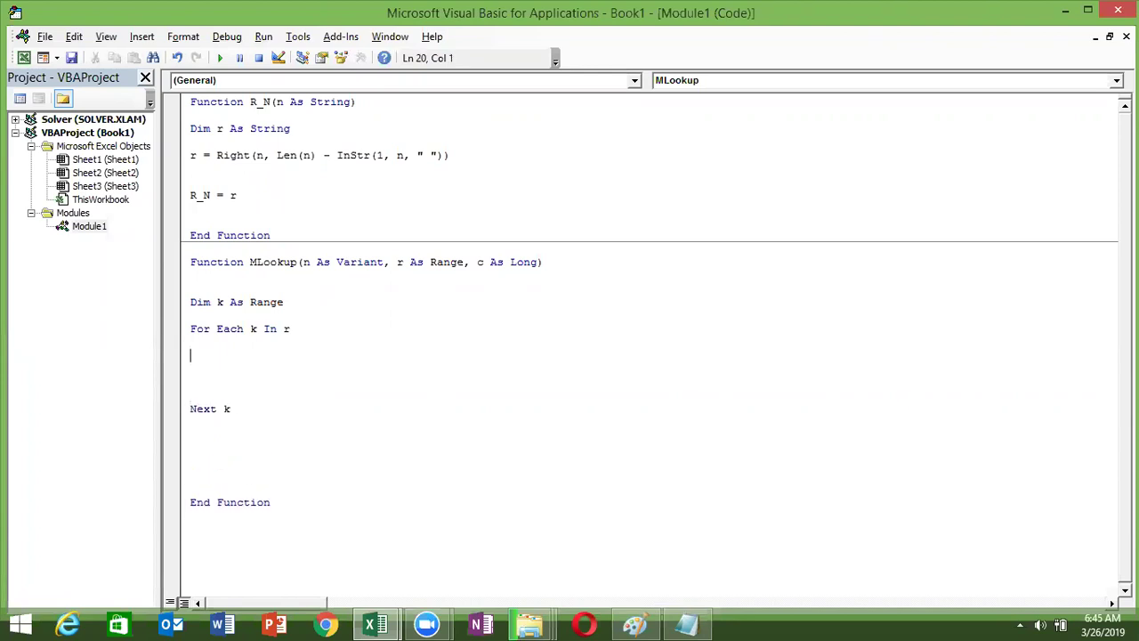
type("if")
type("k.va")
key("Down")
key("Tab")
type("= n then")
- Declare Dim re As String above the loop
key("Return")
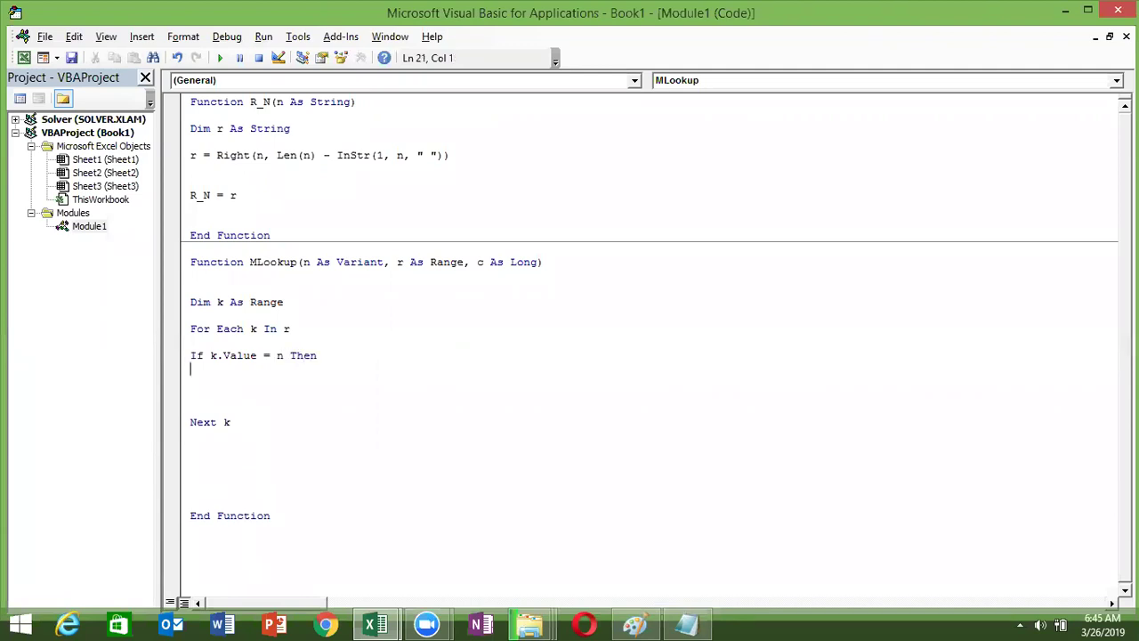
key("Up")
key("Up")
key("Up")
key("Up")
key("Return")
key("Up")
type("dim re a")
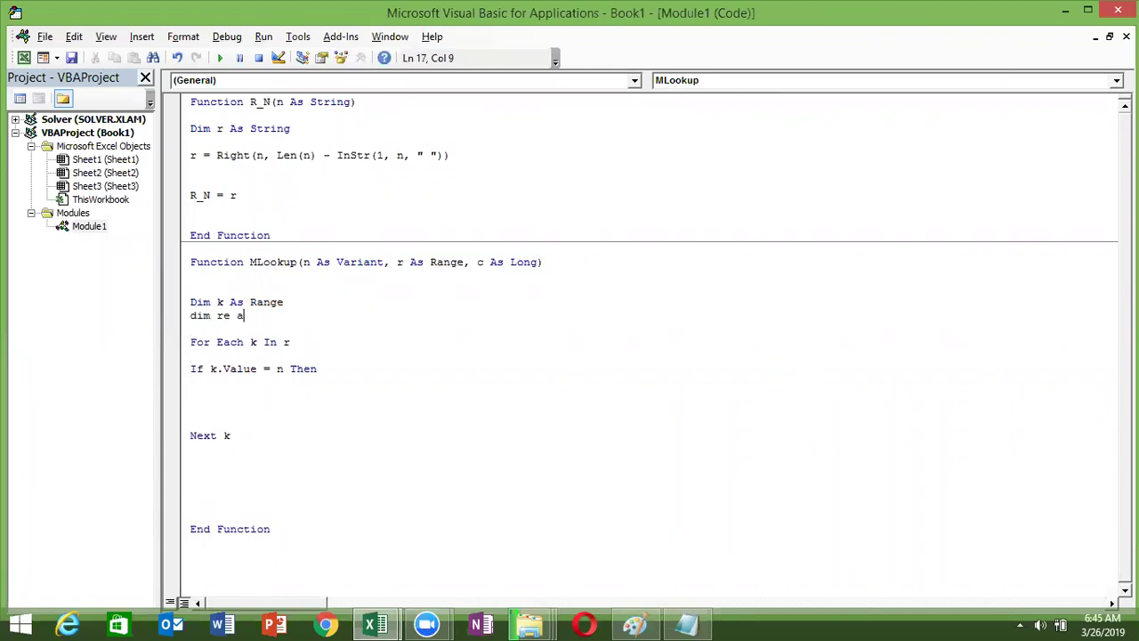
type("s str")
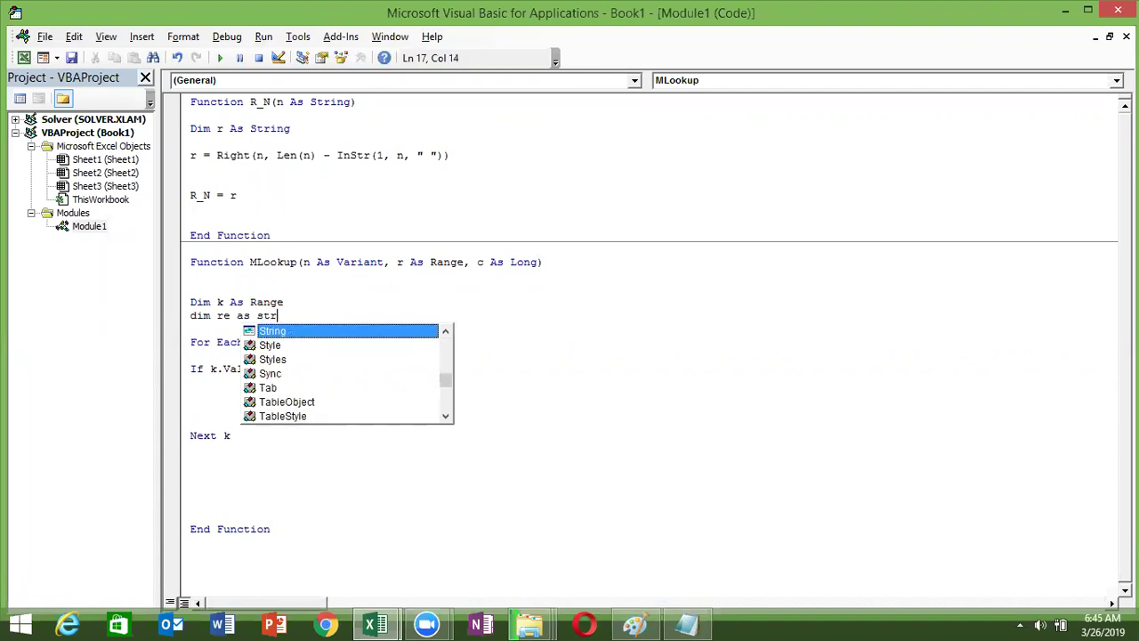
key("Tab")
- Append each match with re = re & "," & k.Offset(0, c).Value and close with End If
key("Down")
key("Down")
key("Down")
key("Down")
type("re=re ")
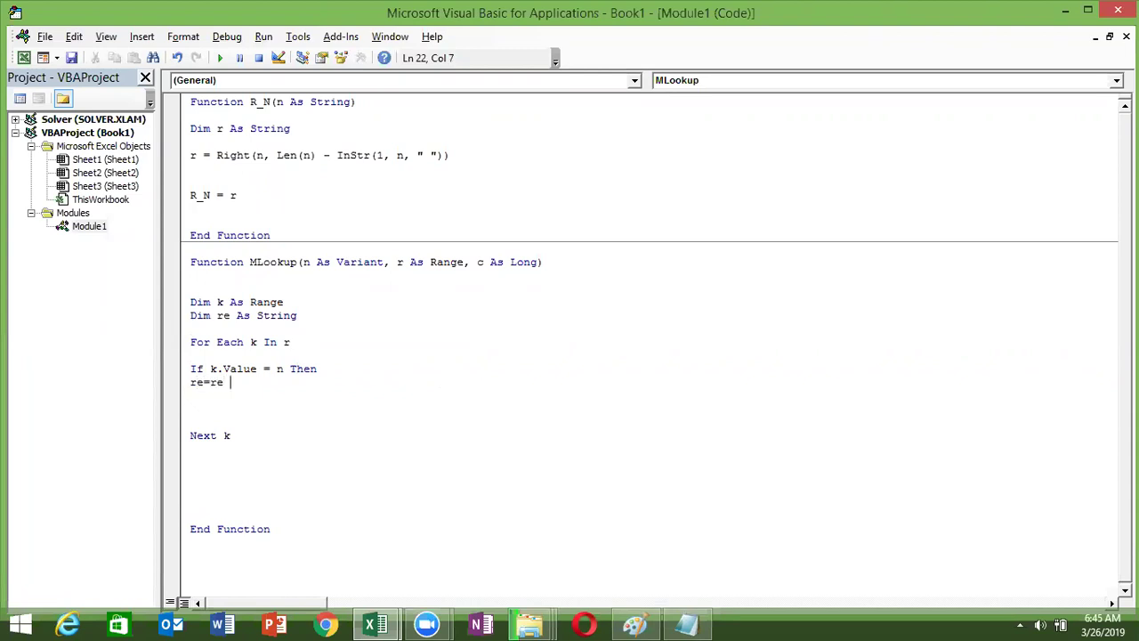
type("&\"")
key("BackSpace")
type("\",\" & ")
type("k")
type(".o")
key("Tab")
type("(0, c")
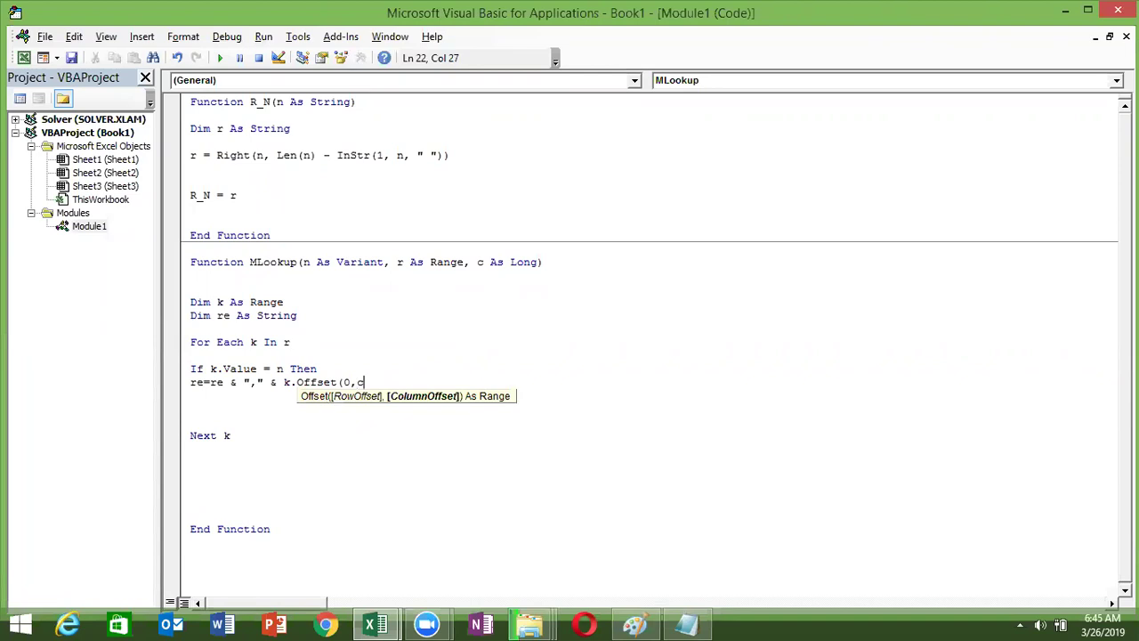
type(").Va")
key("Down")
key("Return")
type("end if")
key("Return")
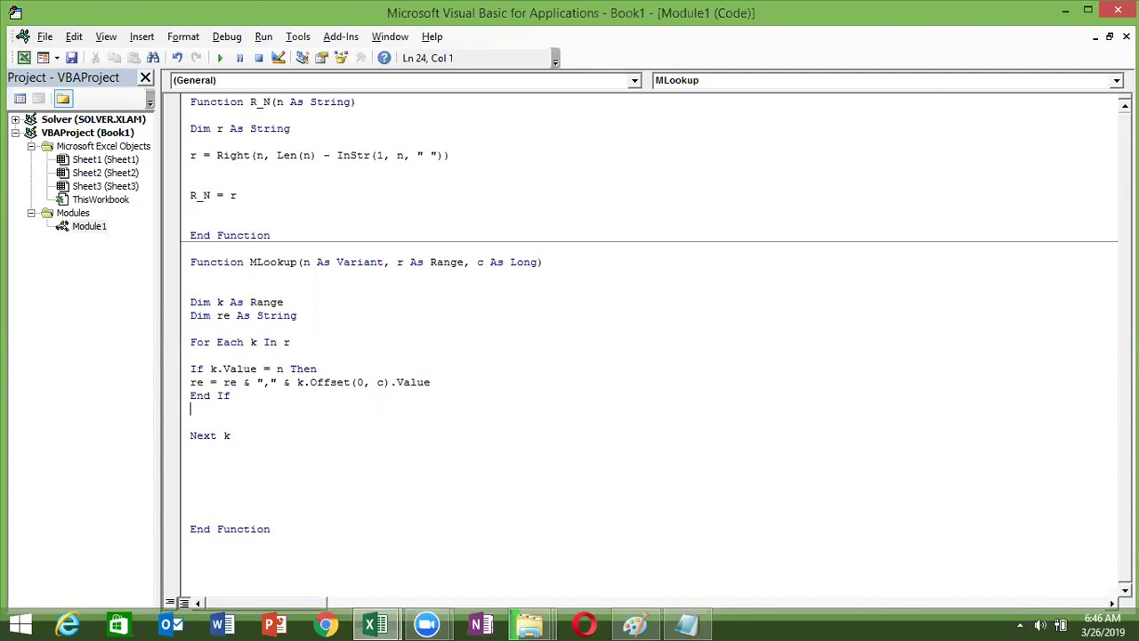
key("Delete")
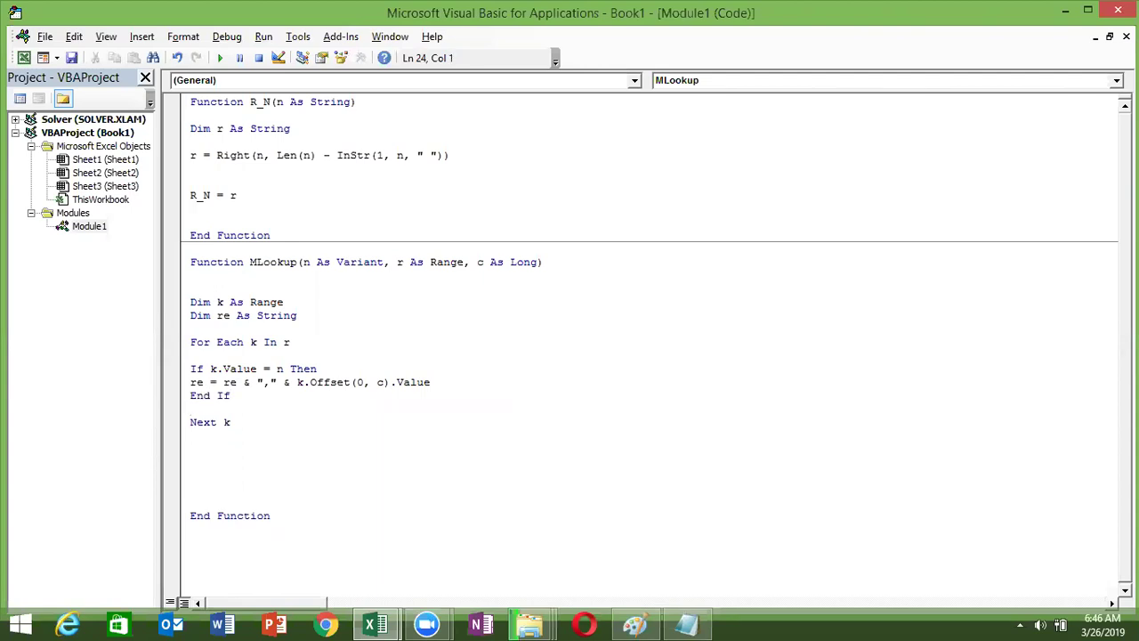
- Add the return line MLookup=re below Next k
key("Down")
key("Down")
key("Down")
key("Up")
key("Up")
key("Up")
key("Up")
key("Up")
key("shift+Right")
key("shift+Right")
key("Down")
key("Down")
key("Down")
key("Down")
key("Down")
type("MLookup")
type("=re")
- Finish MLookup = re and recalculate F3, which now shows ,17,12,62,71,39
left_click(304, 367)
key("alt+F11")
double_click(327, 226)
key("Return")
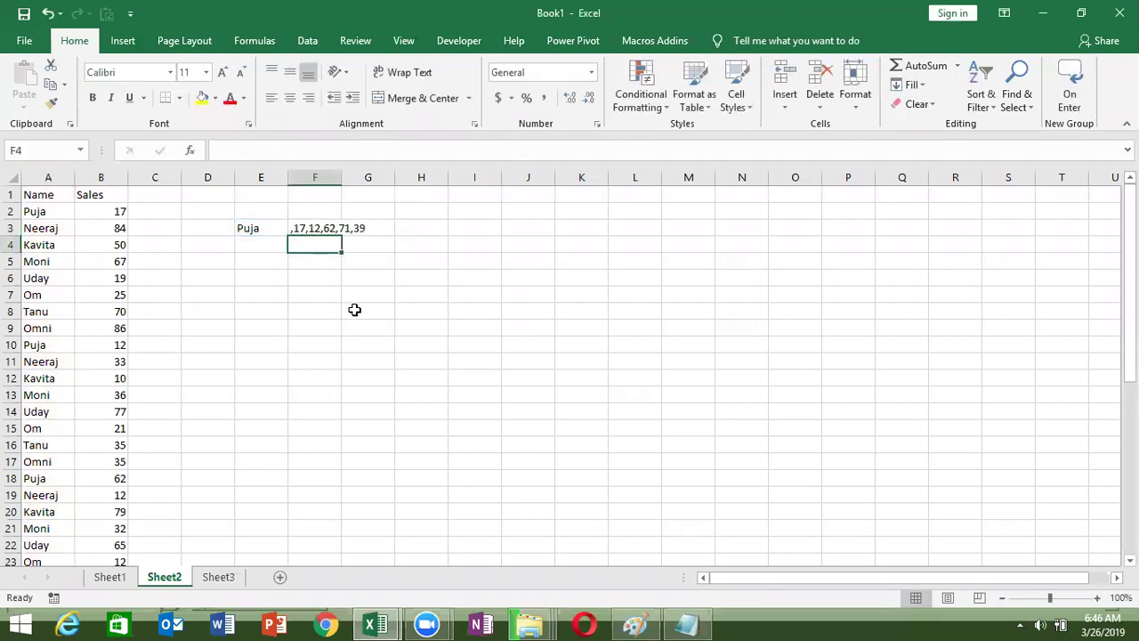
key("alt+F11")
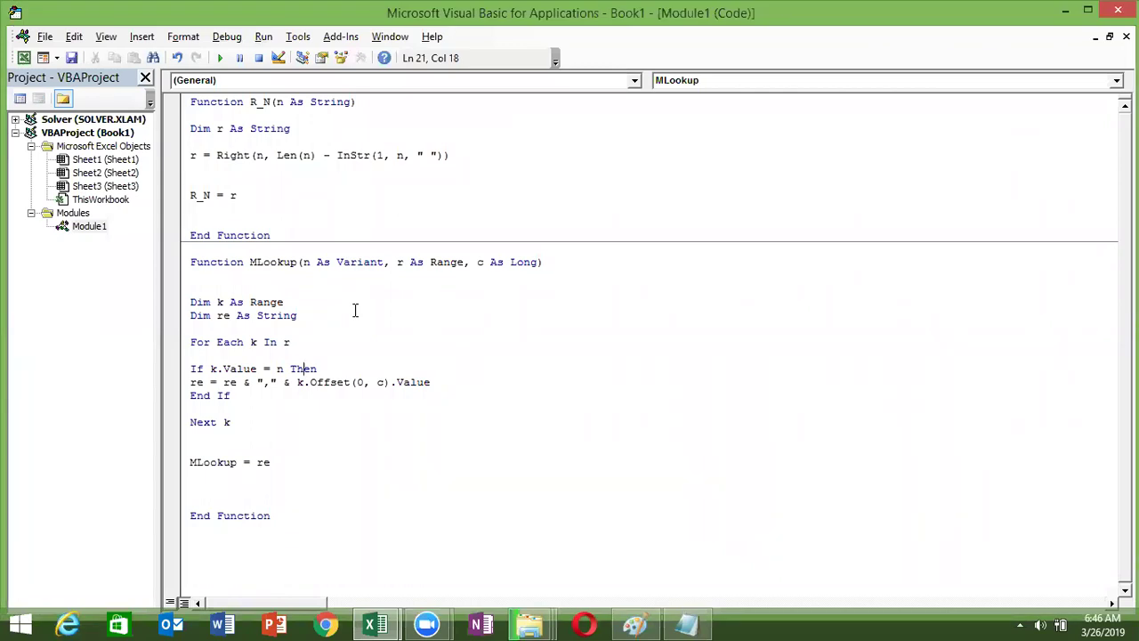
double_click(229, 382)
double_click(228, 343)
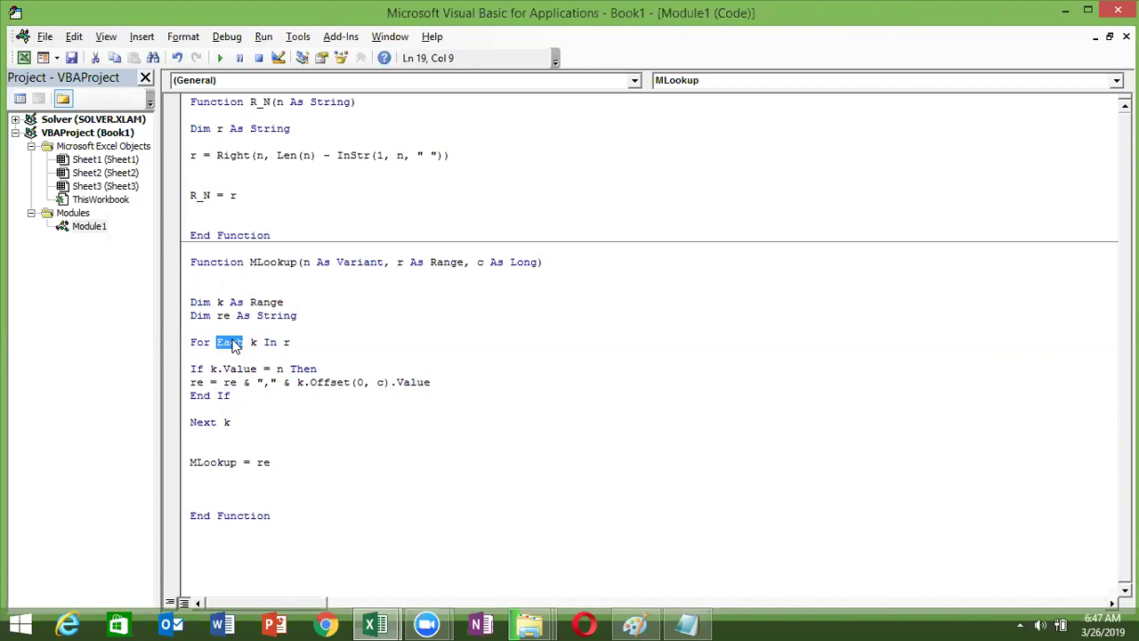
double_click(401, 261)
double_click(245, 372)
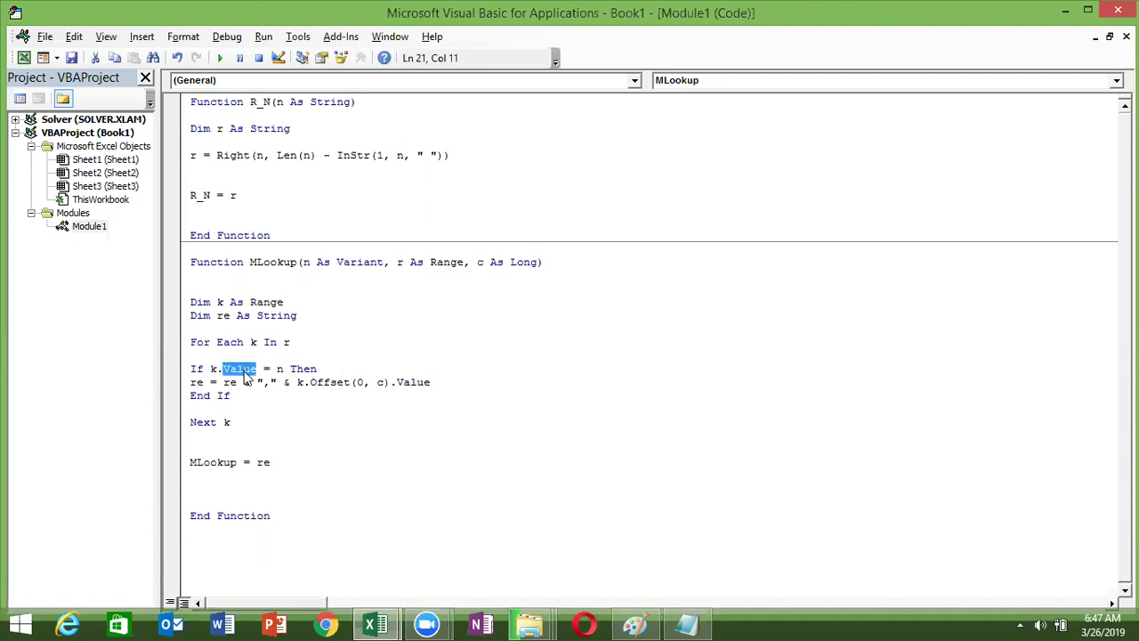
key("alt+Tab")
left_click(38, 327)
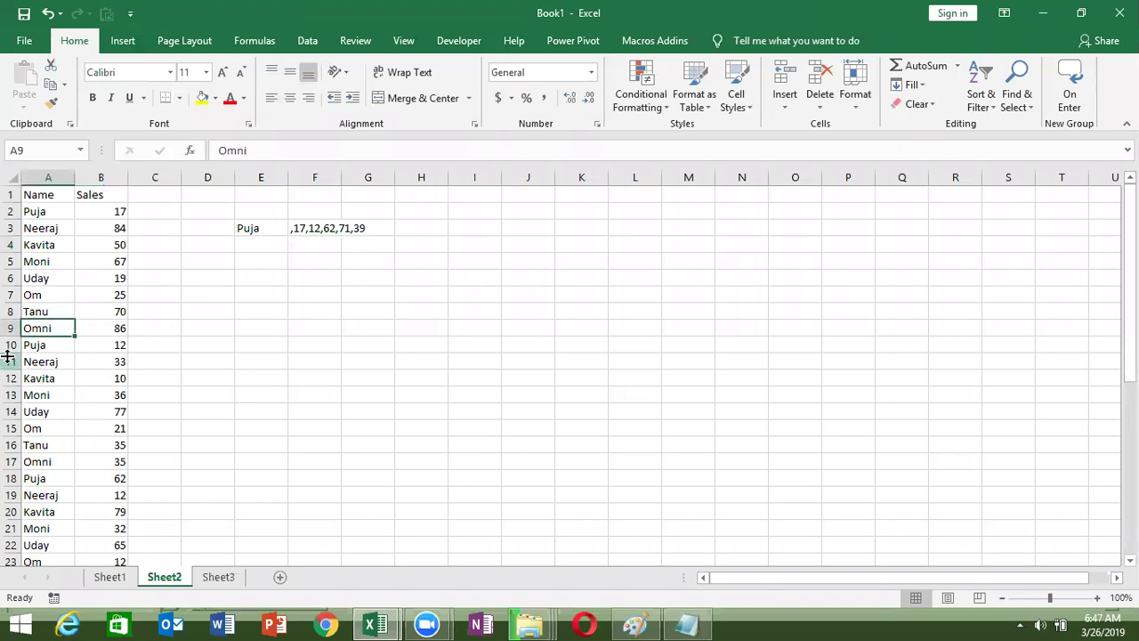
key("Right")
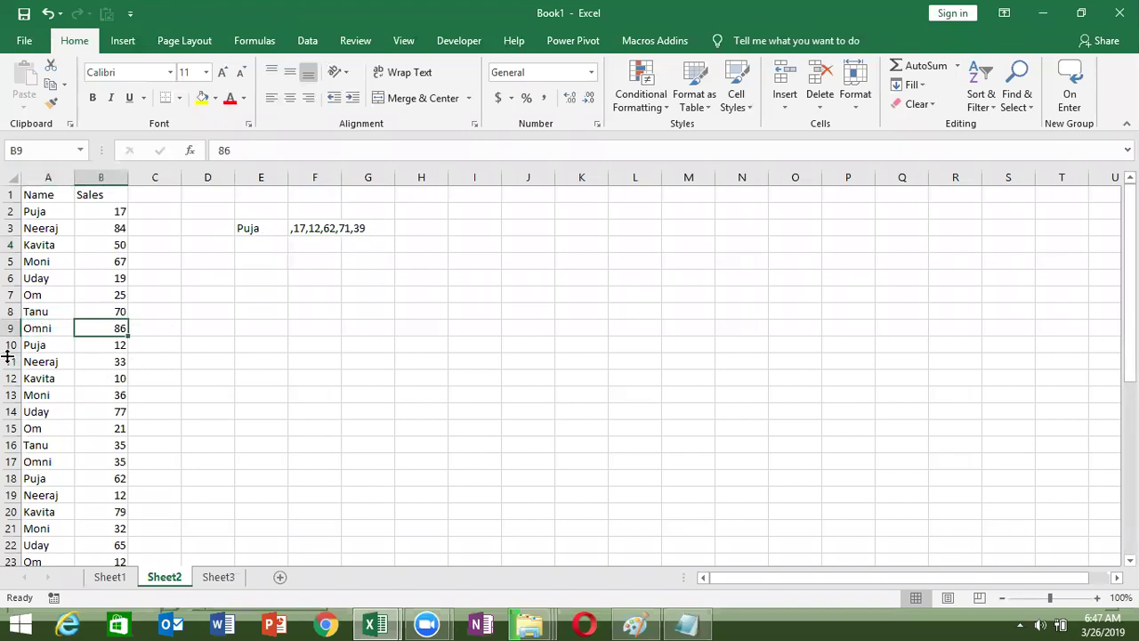
key("alt+Tab")
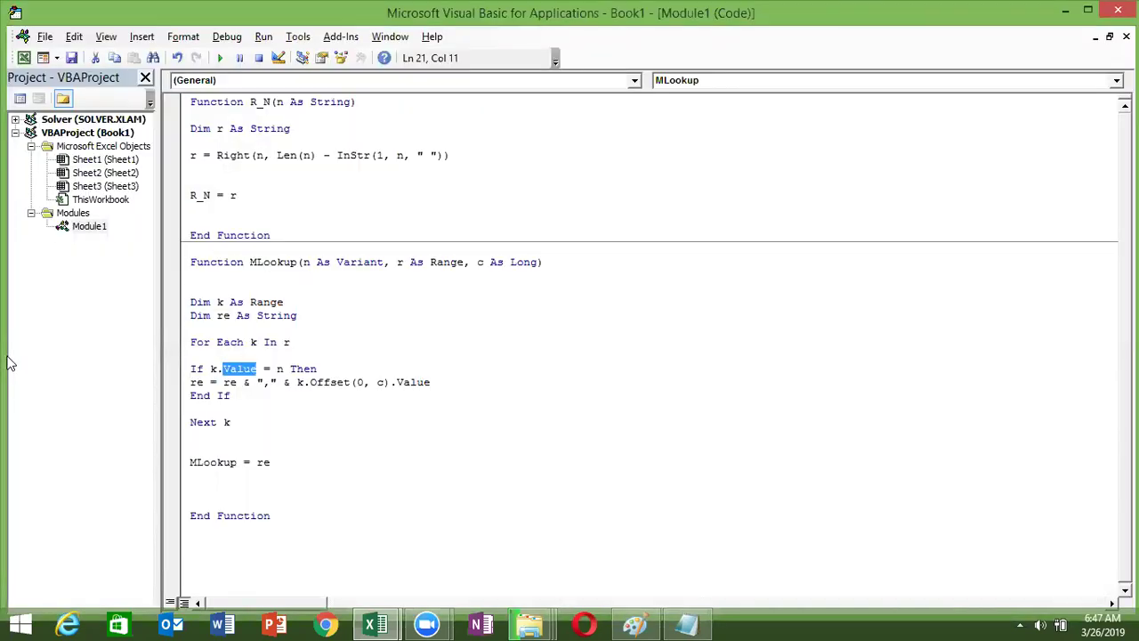
key("Down")
key("Down")
key("ctrl+shift+Left")
left_click(318, 381)
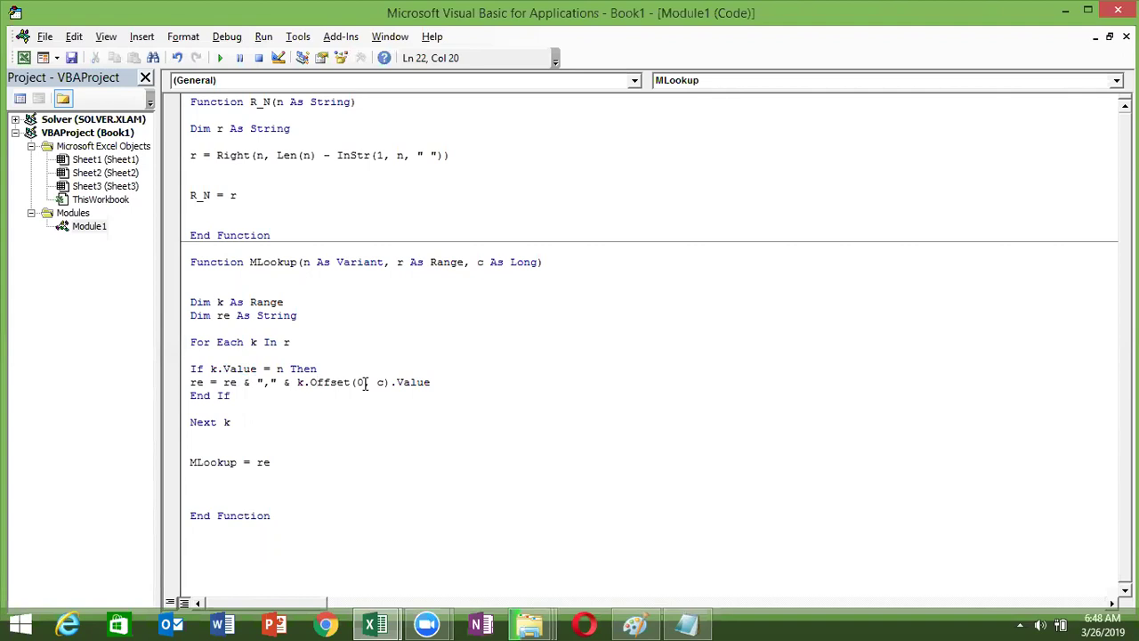
left_click(385, 383)
double_click(480, 262)
left_click(390, 382)
left_click(417, 383)
left_click_drag(297, 382, 437, 383)
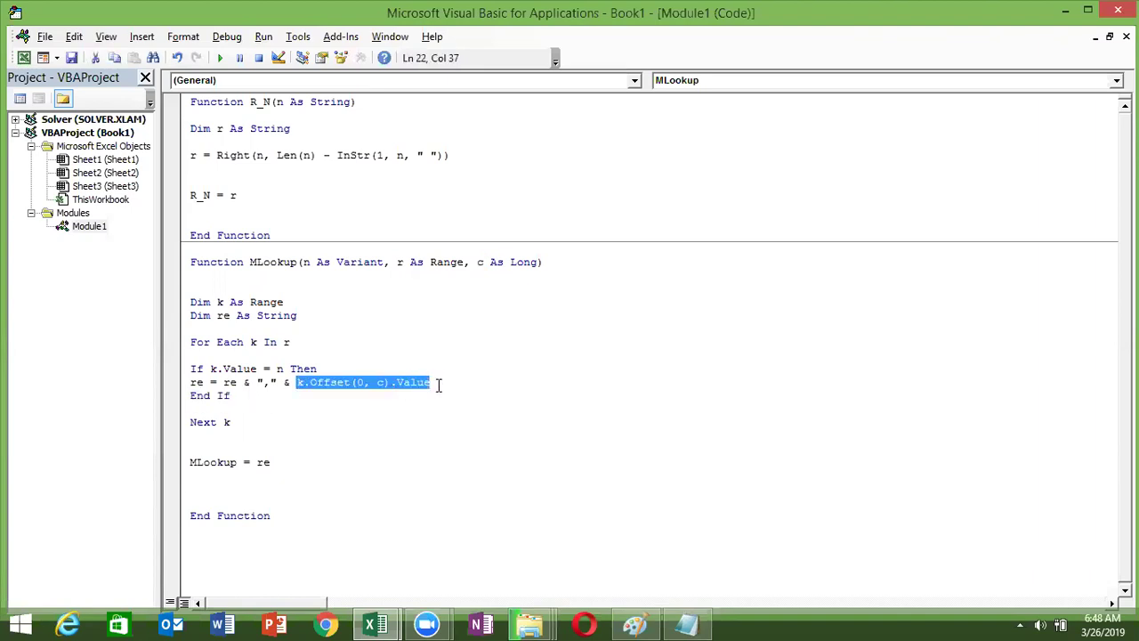
left_click_drag(222, 382, 238, 382)
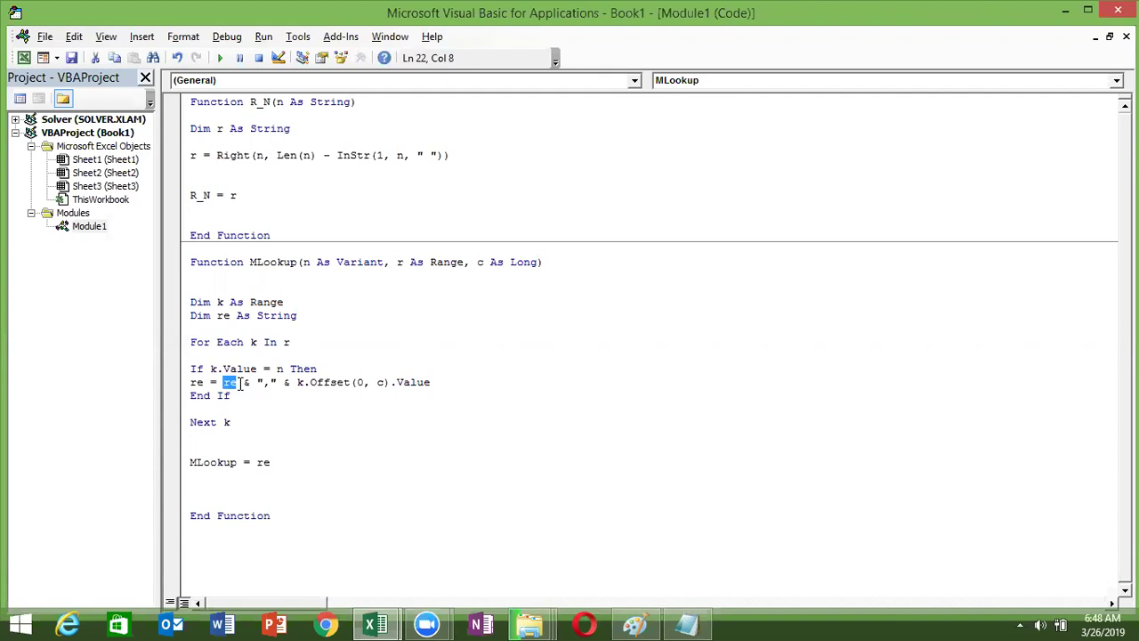
key("alt+F11")
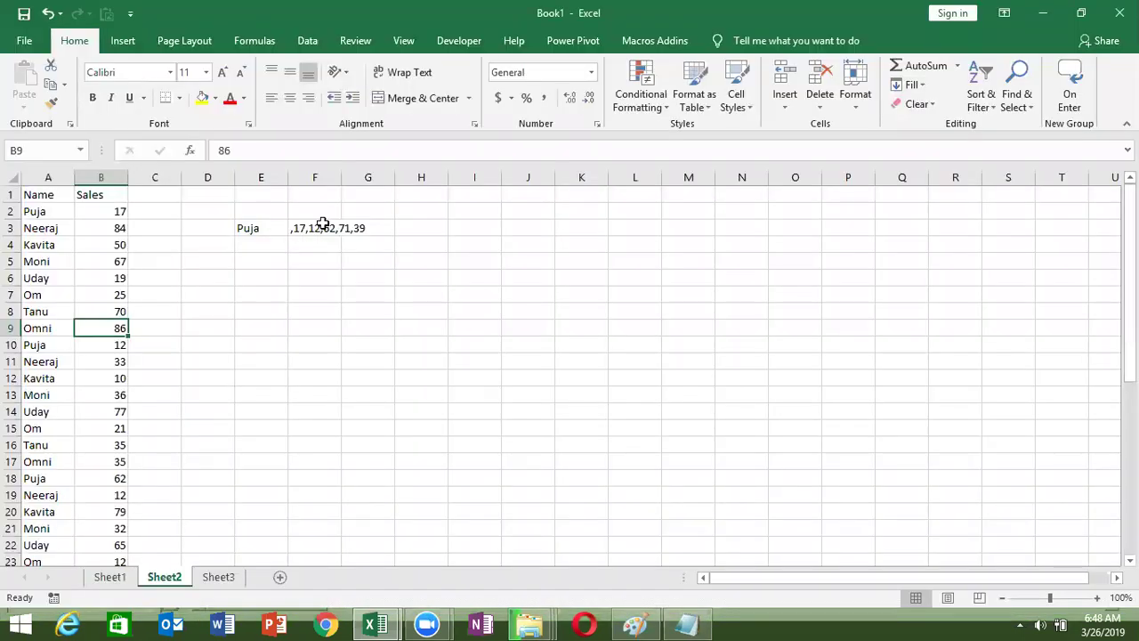
left_click(318, 227)
- Rewrite MLookup's return line as MLookup = Right(re, Len(re) - 1) to drop the leading comma
left_click(303, 290)
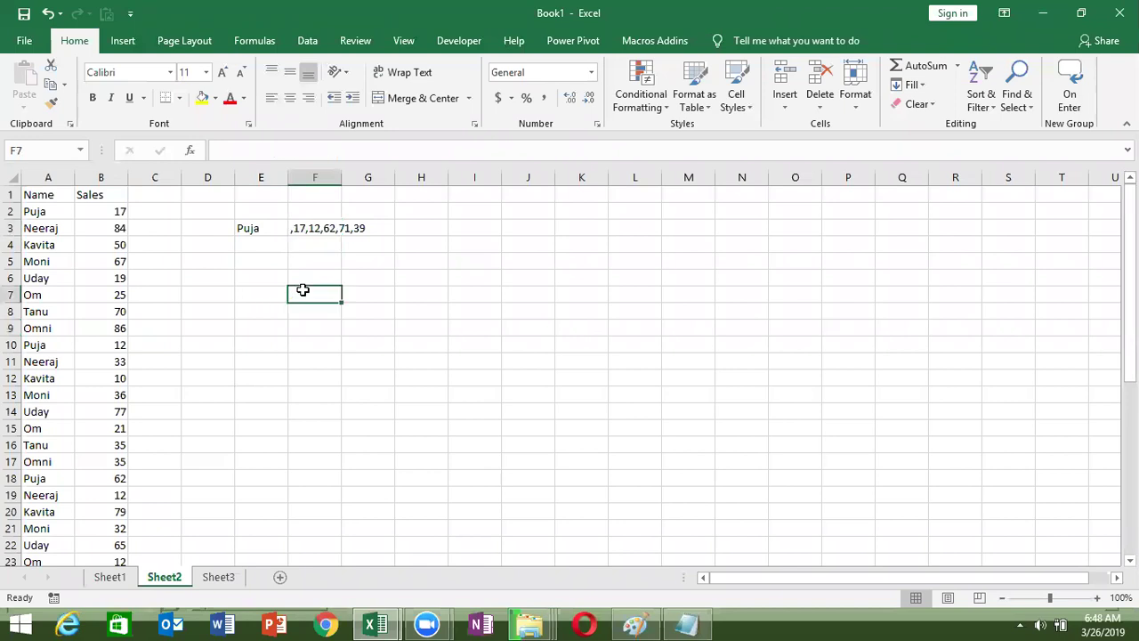
key("alt+F11")
left_click(261, 461)
type("mid")
key("BackSpace")
key("BackSpace")
key("BackSpace")
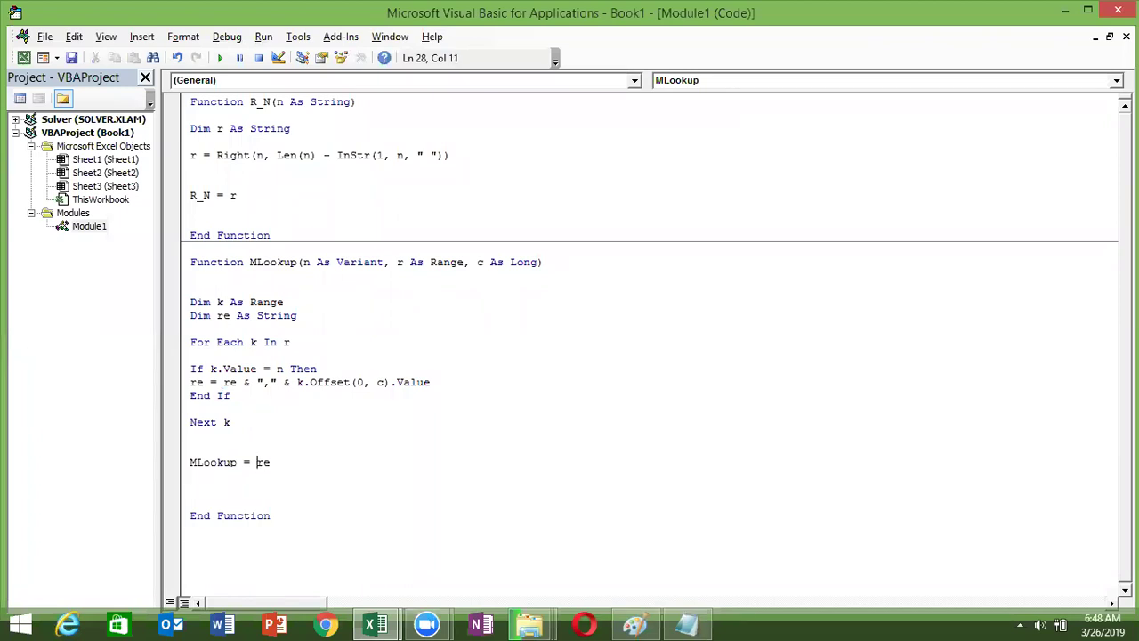
type("right(r")
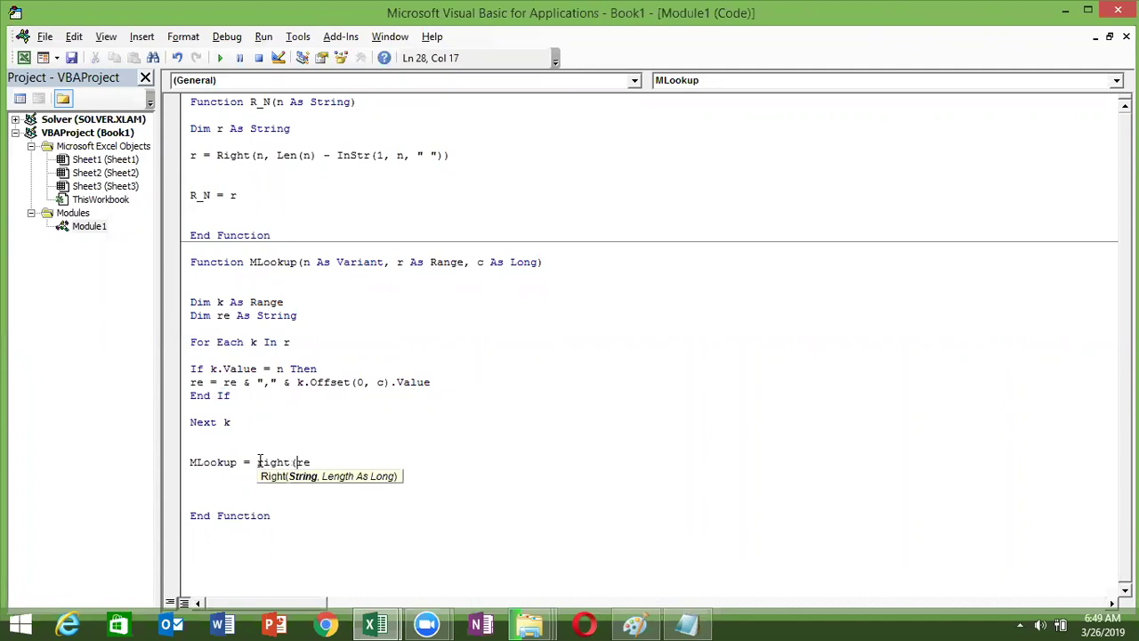
key("Down")
key("Return")
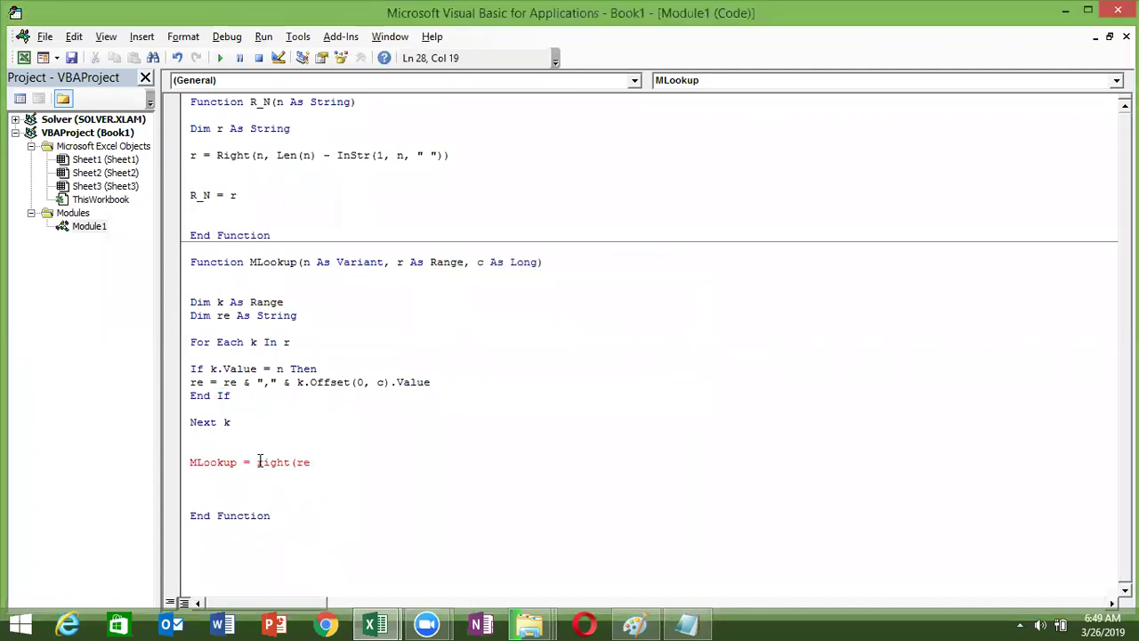
type(",len")
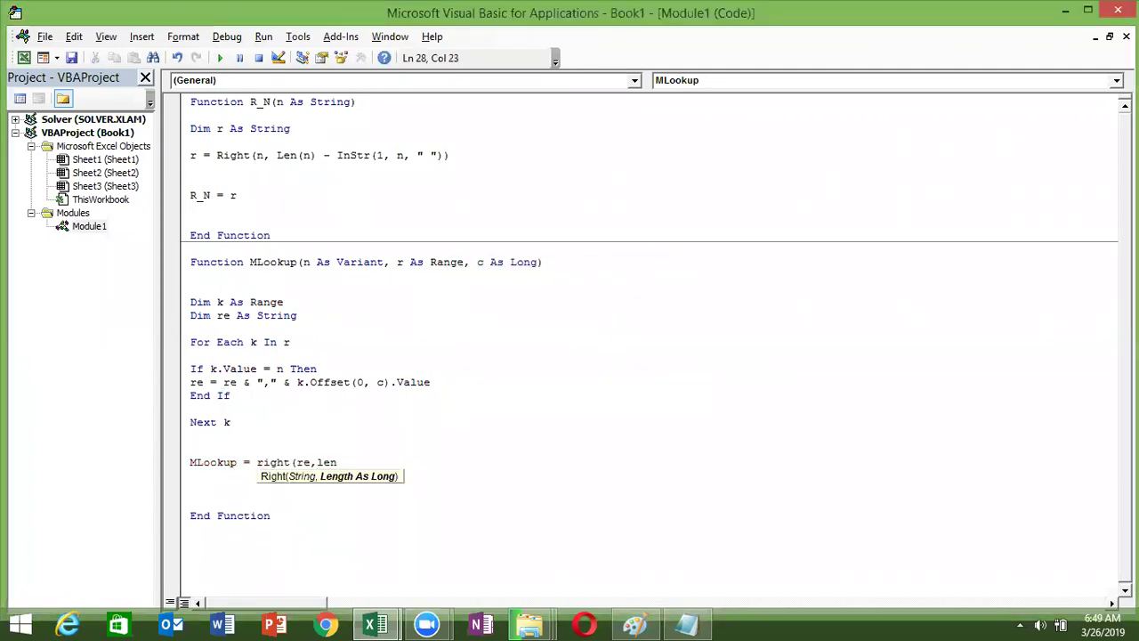
type("(re")
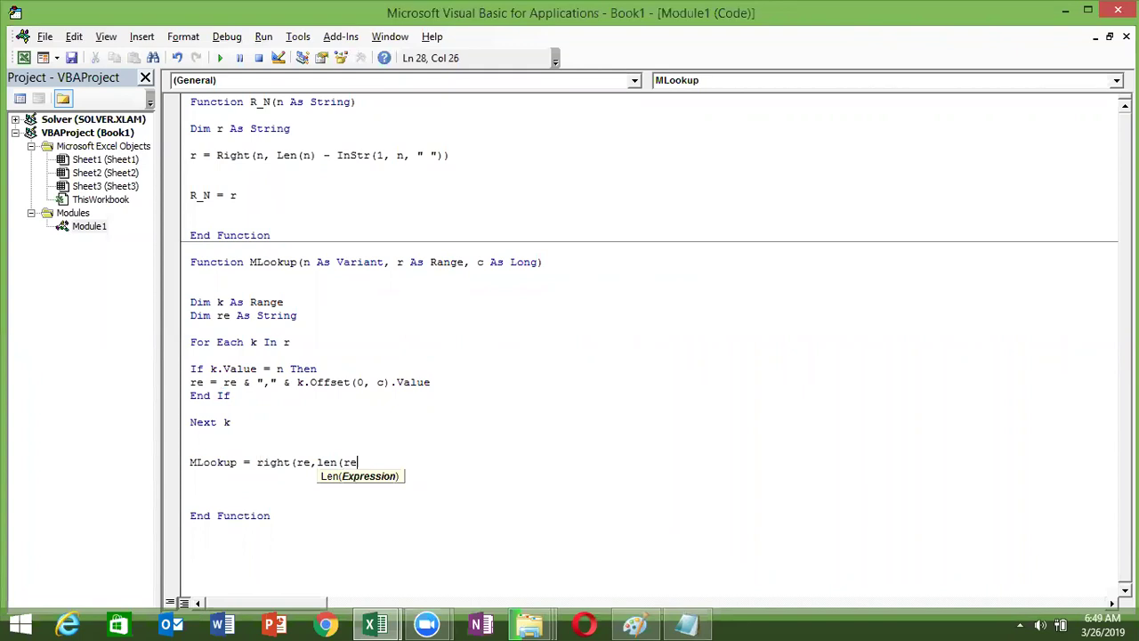
type(")-1)")
left_click(258, 482)
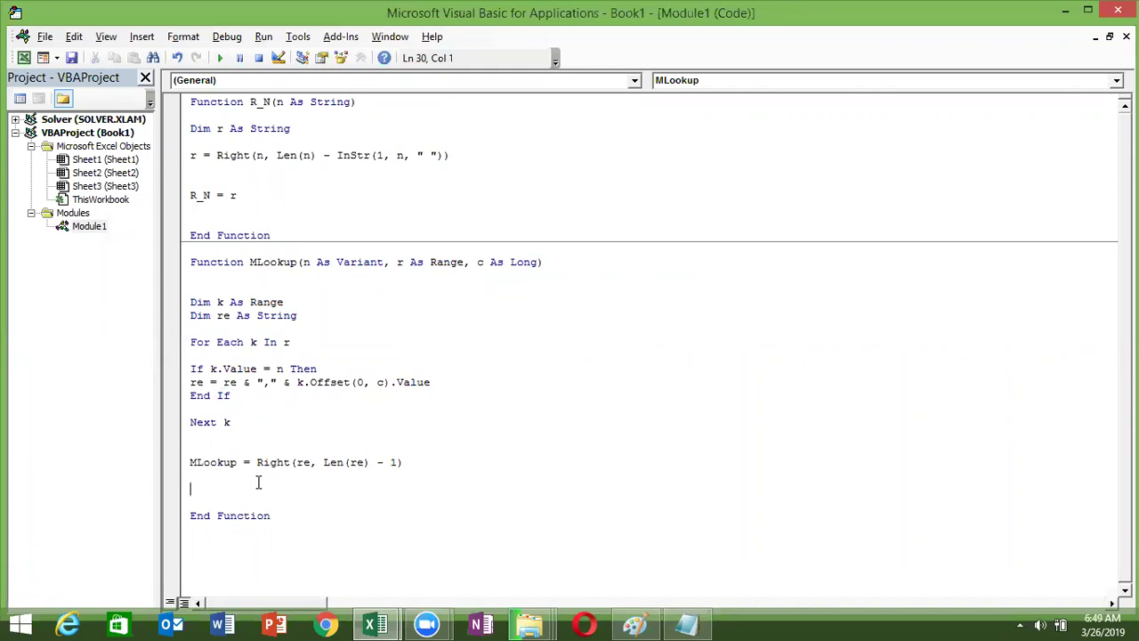
key("alt+F11")
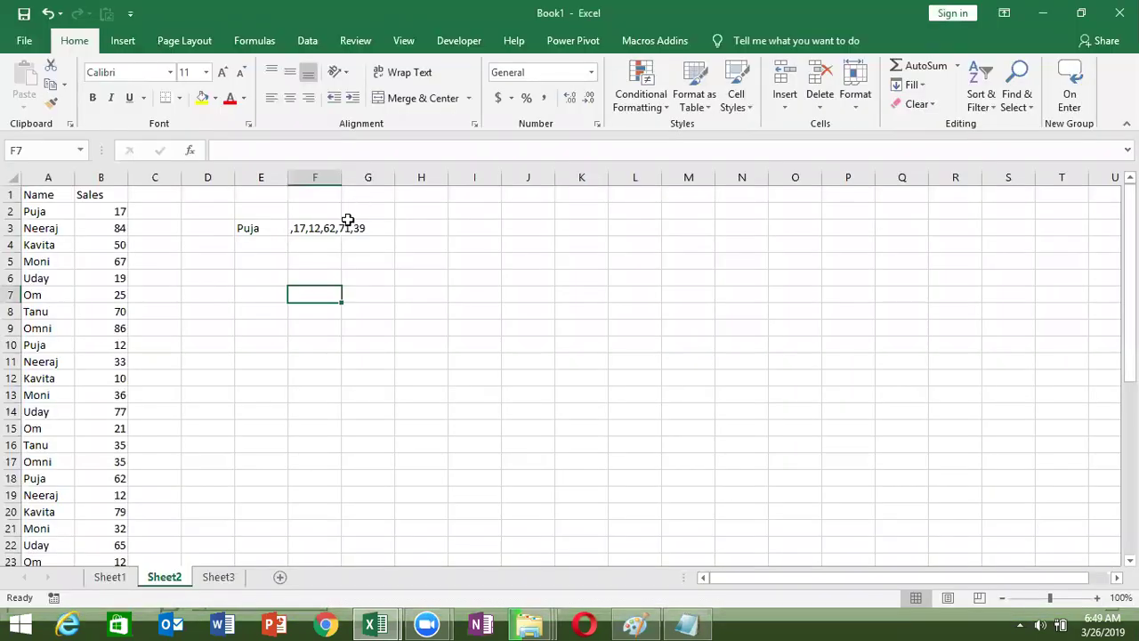
- Change the column argument of F3's MLookup formula from 1 to 2
double_click(331, 228)
key("End")
key("Left")
key("BackSpace")
type("2")
key("Return")
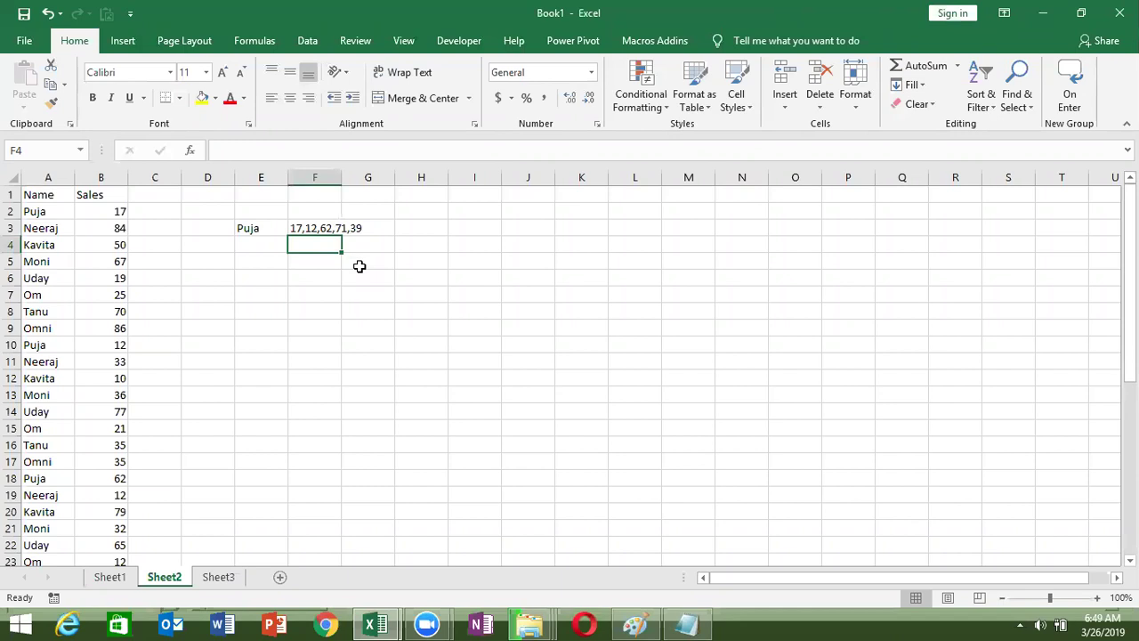
- Return to Module1's code and move back to the top of the module
key("alt+F11")
key("Down")
key("Down")
key("Up")
key("Up")
key("Up")
key("Up")
key("Up")
key("Up")
key("Up")
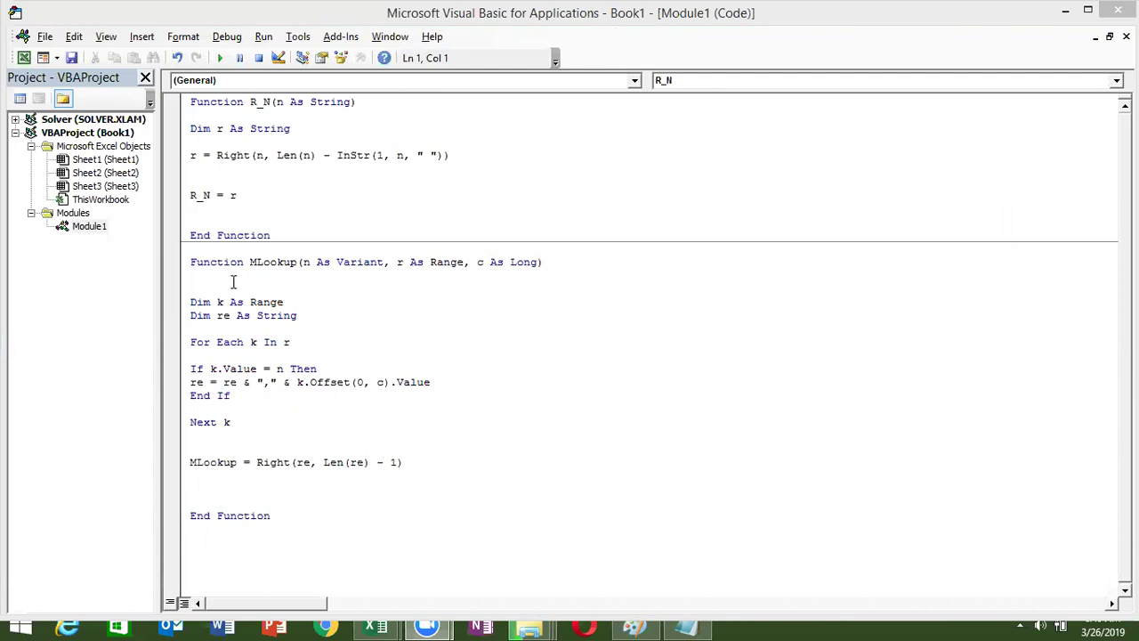
- Walk through MLookup's code, marking the & operator, Range, r and k to explain them
left_click(229, 342)
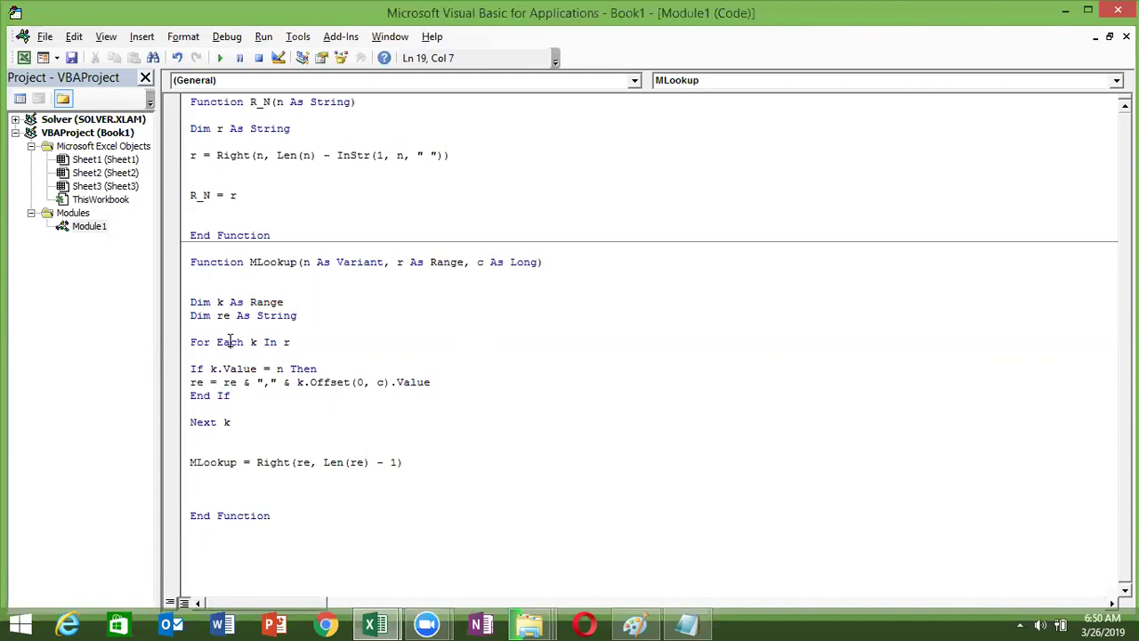
left_click(301, 387)
key("Down")
left_click_drag(282, 382, 292, 383)
double_click(433, 263)
double_click(287, 343)
left_click(291, 343)
double_click(301, 382)
left_click(302, 382)
key("alt+Tab")
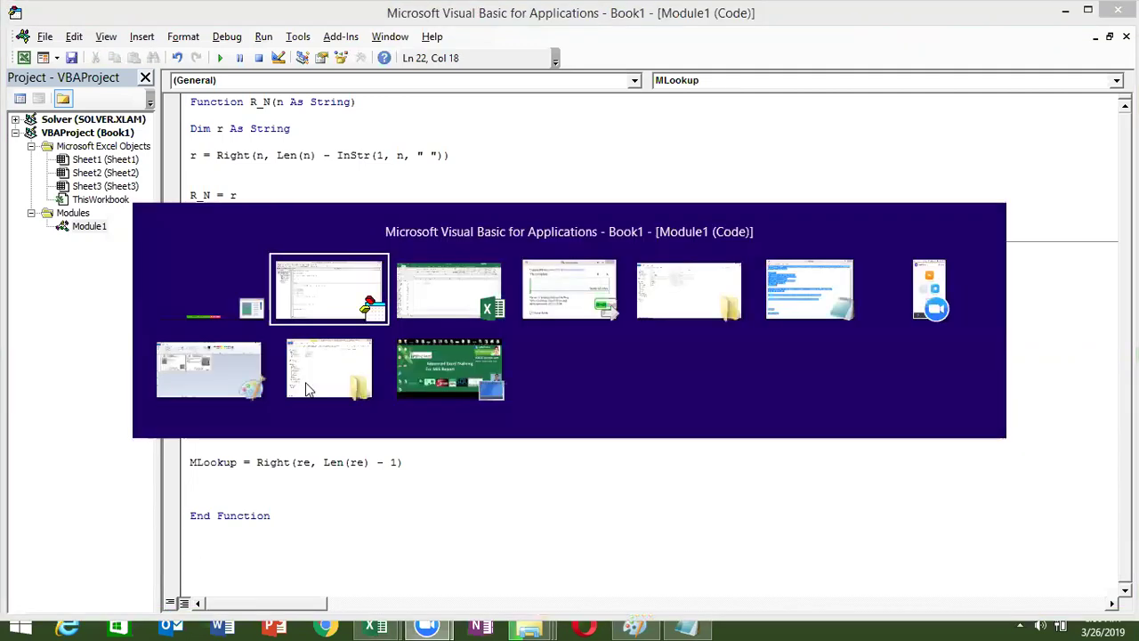
- Open F3's formula and highlight the MLookup function name without changing it
left_click(316, 229)
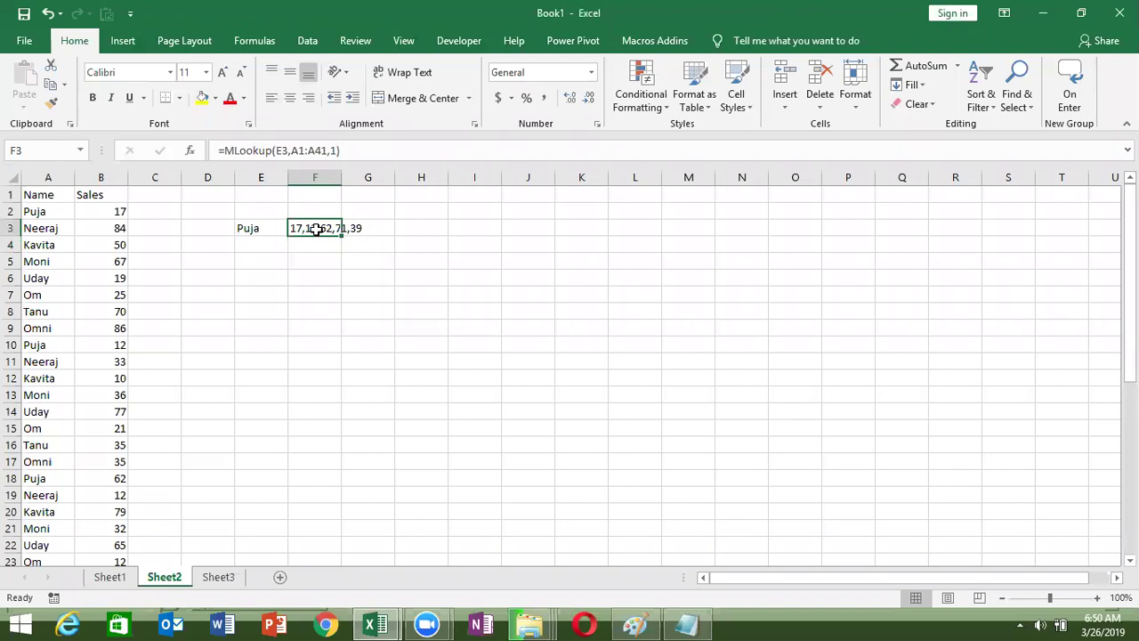
double_click(317, 229)
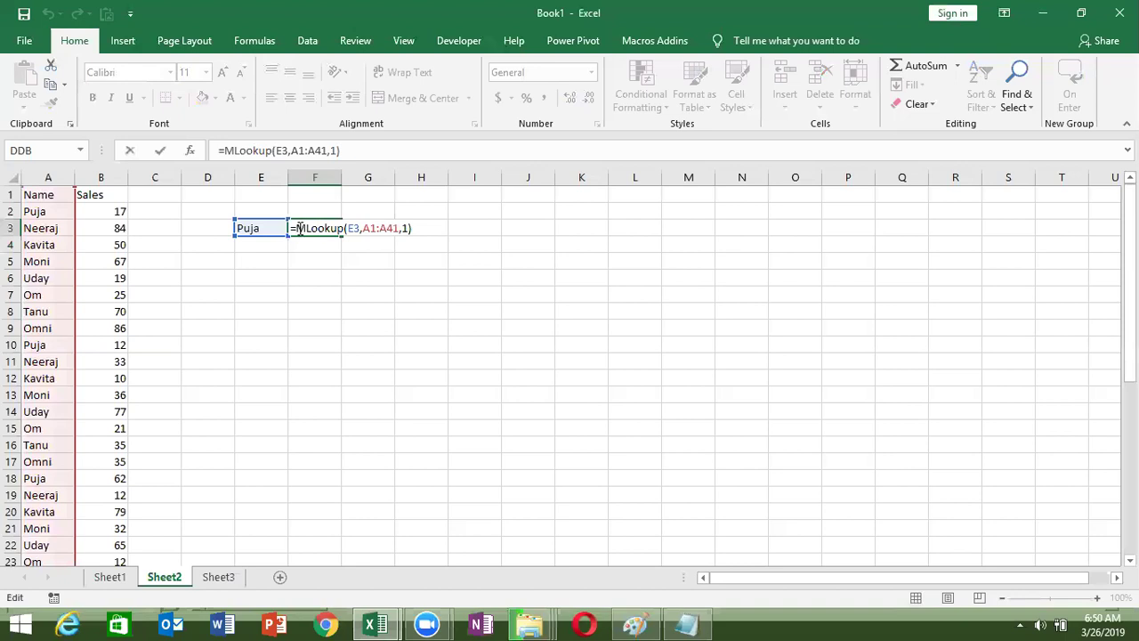
left_click_drag(295, 228, 340, 228)
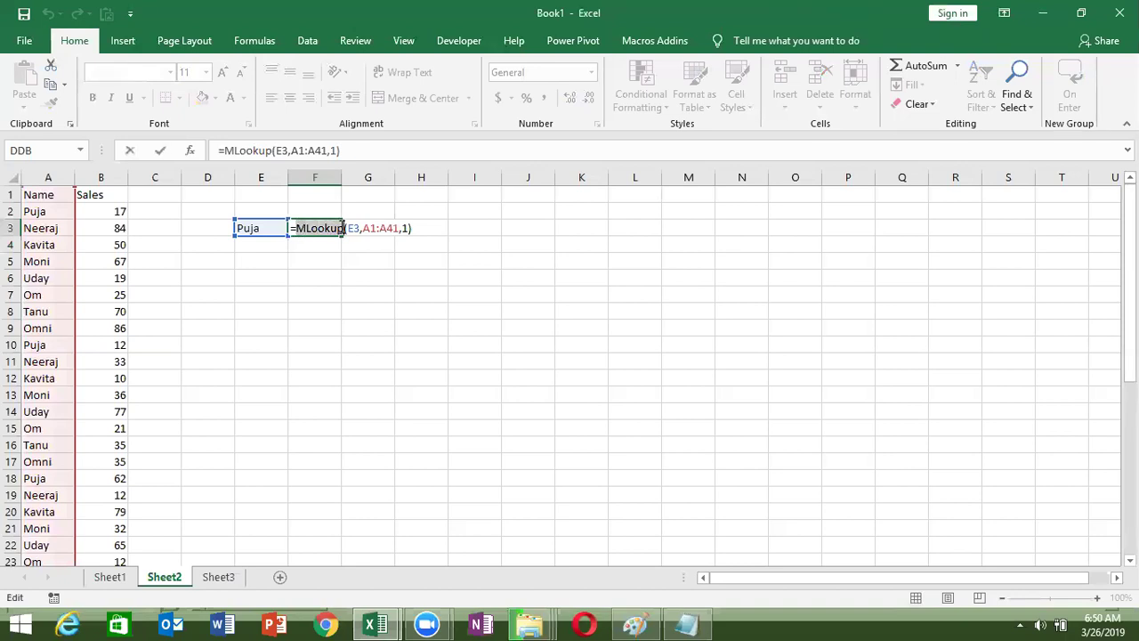
left_click(388, 255)
- Enter 25 in I7 and =I7+20 in I8, which shows 45
left_click(453, 302)
type("25")
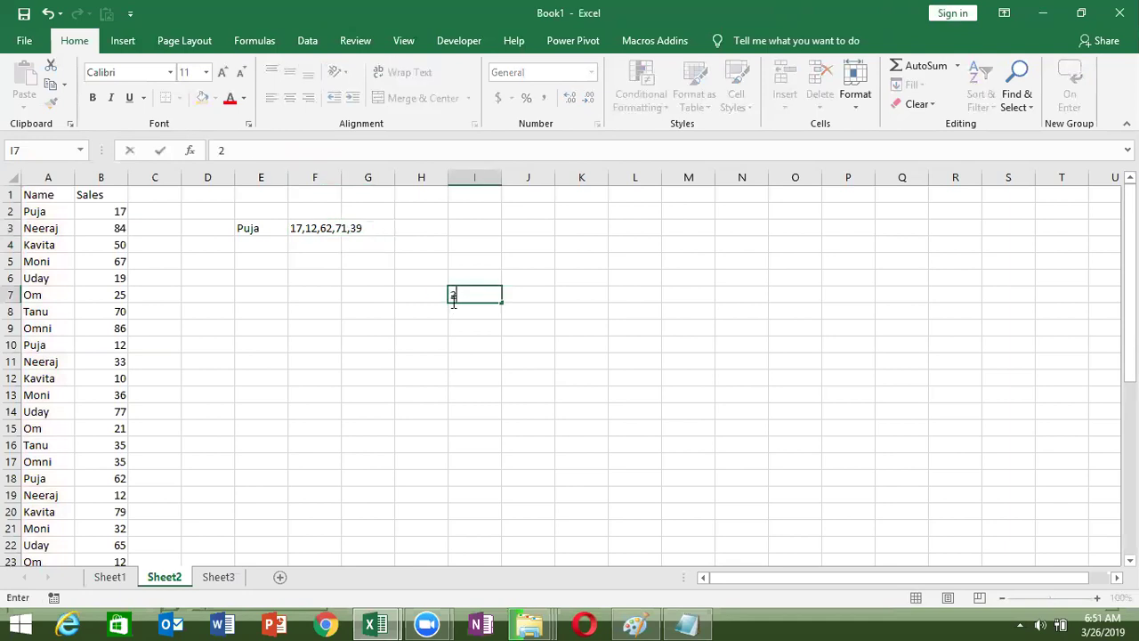
key("Return")
type("=")
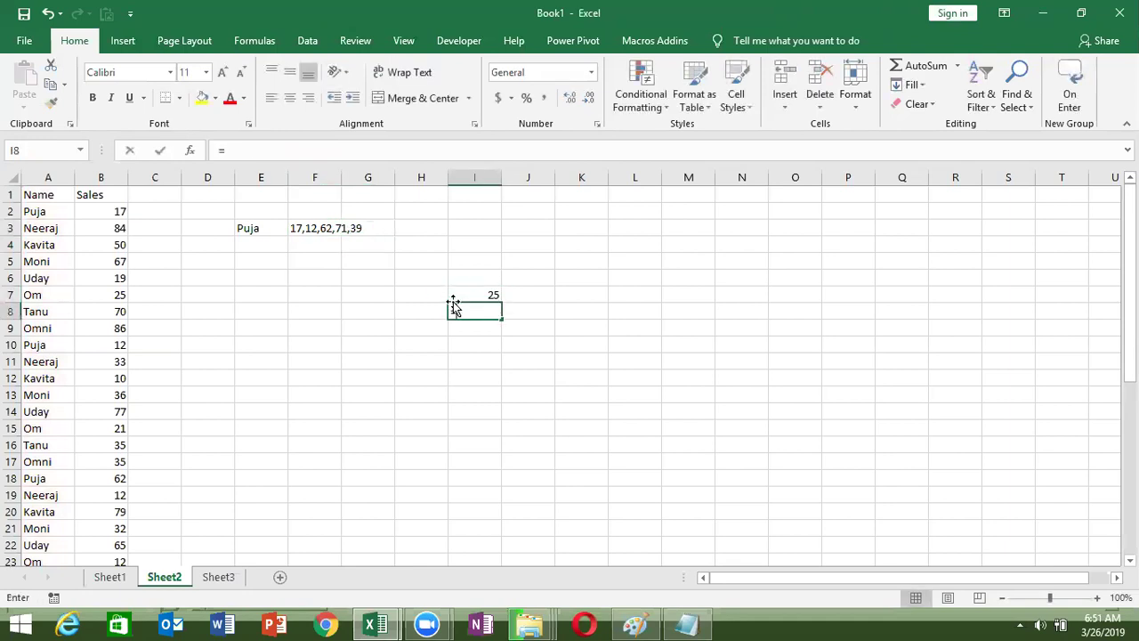
left_click(452, 301)
type("+20")
key("Return")
left_click(453, 306)
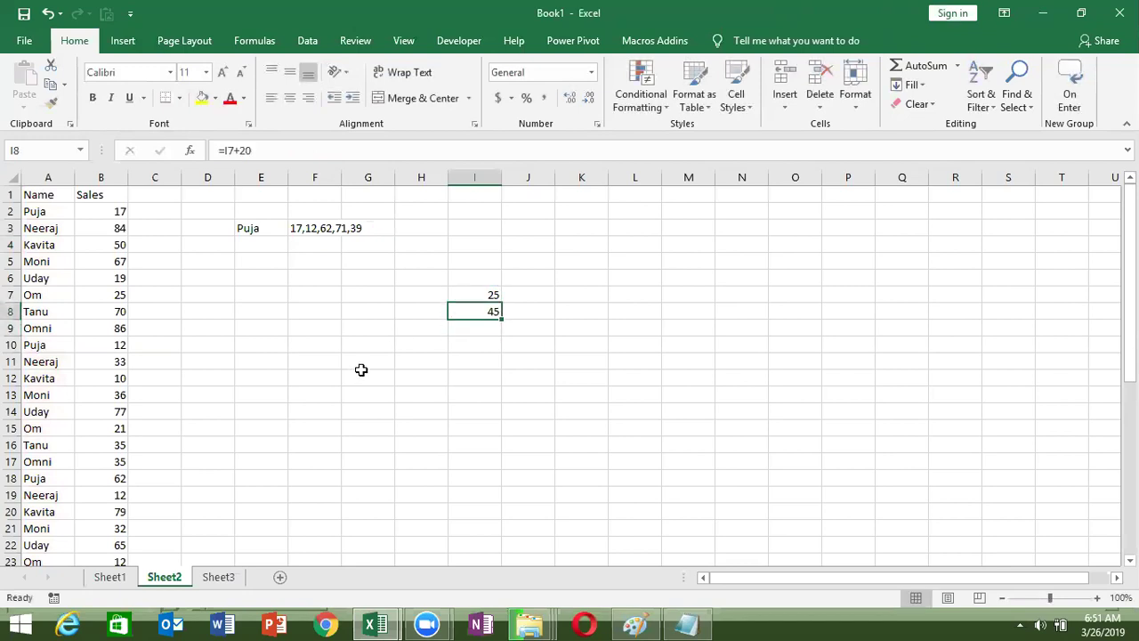
- Inspect F3's MLookup formula again, cancel the edit, and return to the VBA editor
left_click(323, 229)
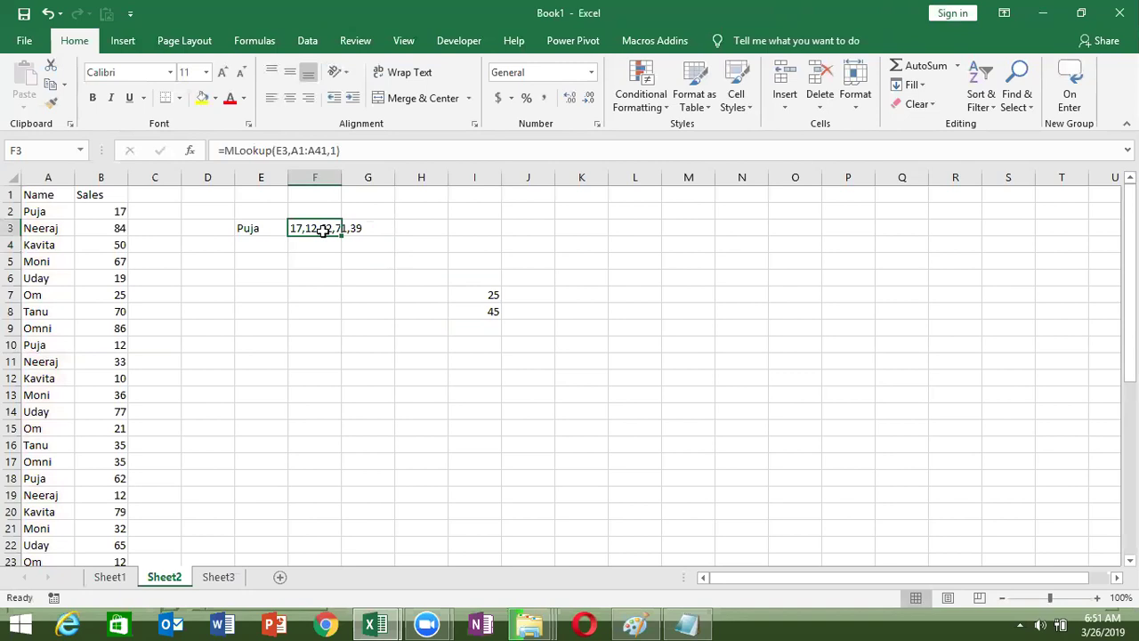
double_click(323, 228)
left_click_drag(295, 228, 344, 228)
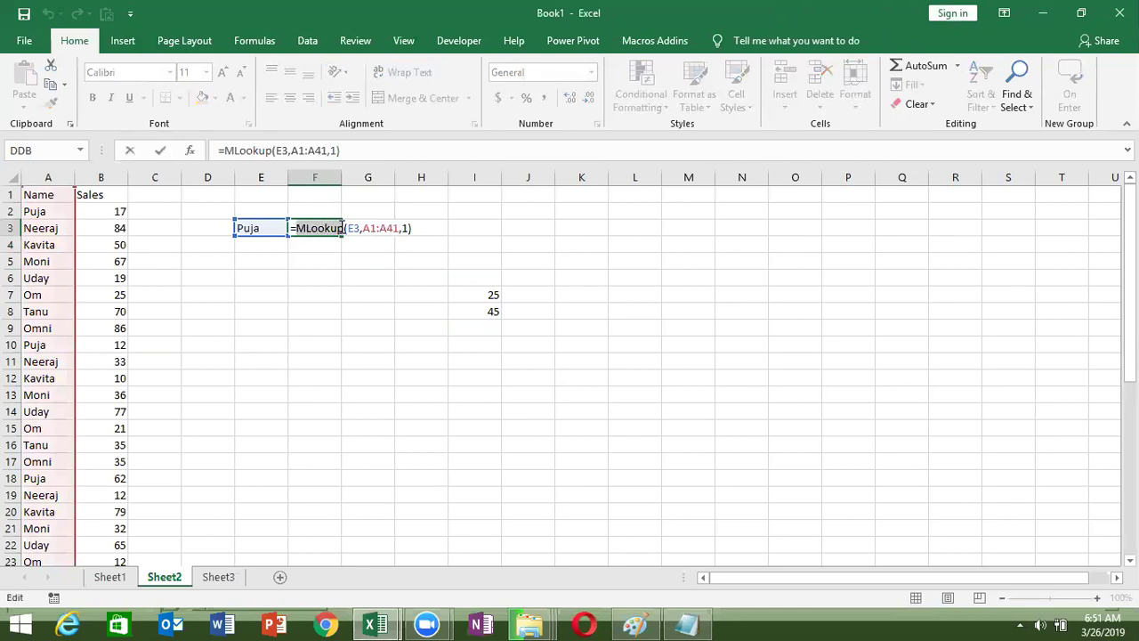
key("Escape")
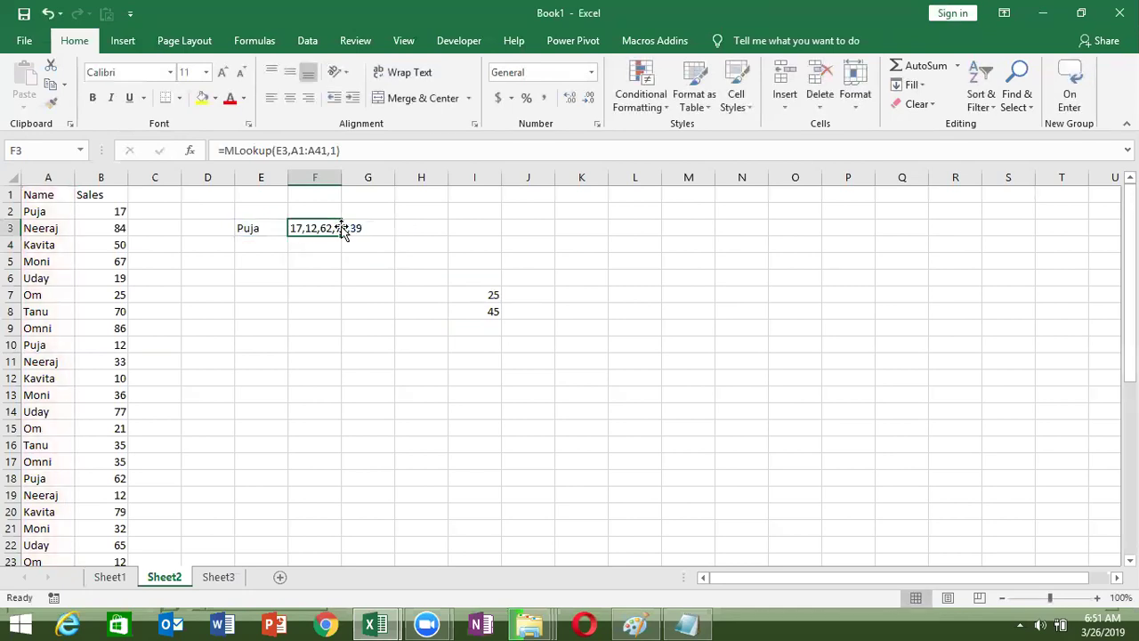
key("alt+Tab")
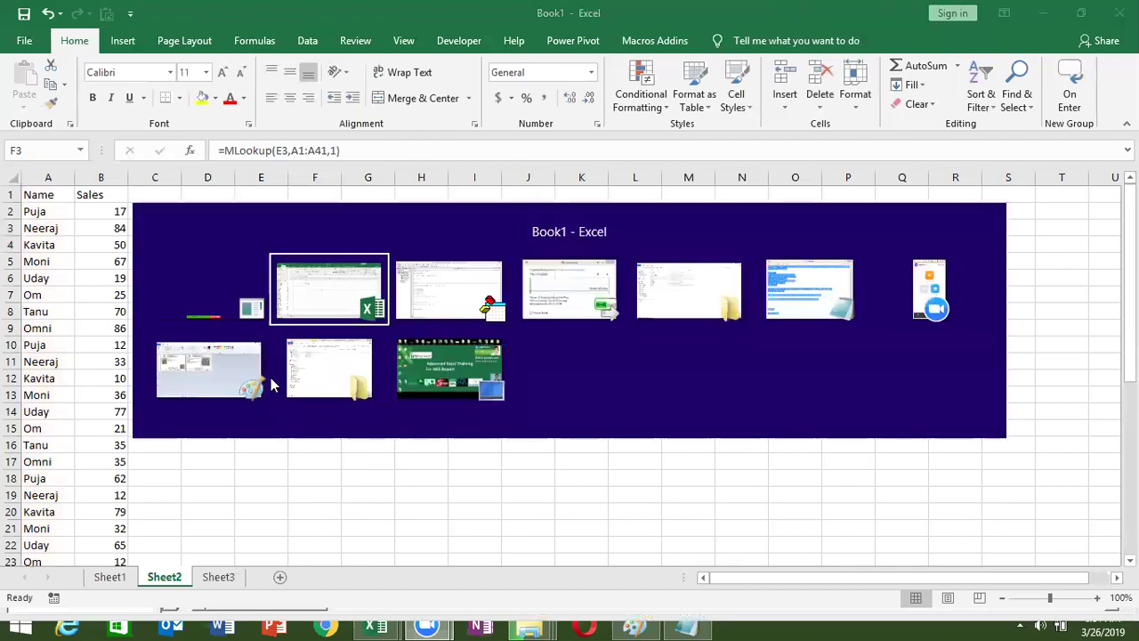
key("Tab")
left_click(177, 464)
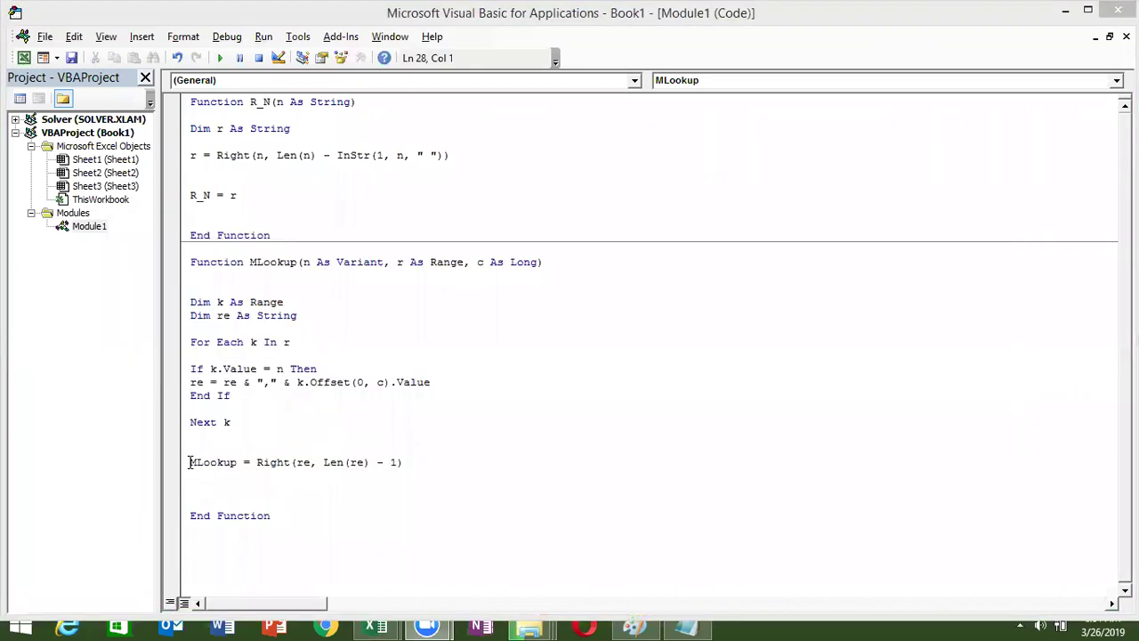
- Enter =a1 in H11 so it displays the Name header
key("alt+Tab")
key("Tab")
left_click(441, 367)
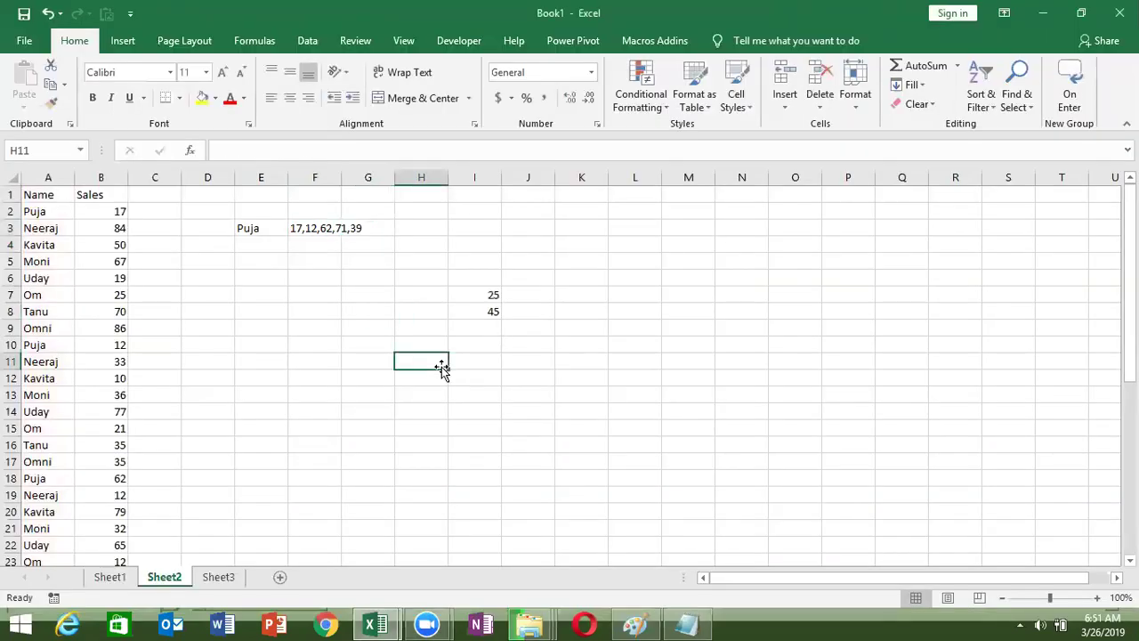
type("=a1")
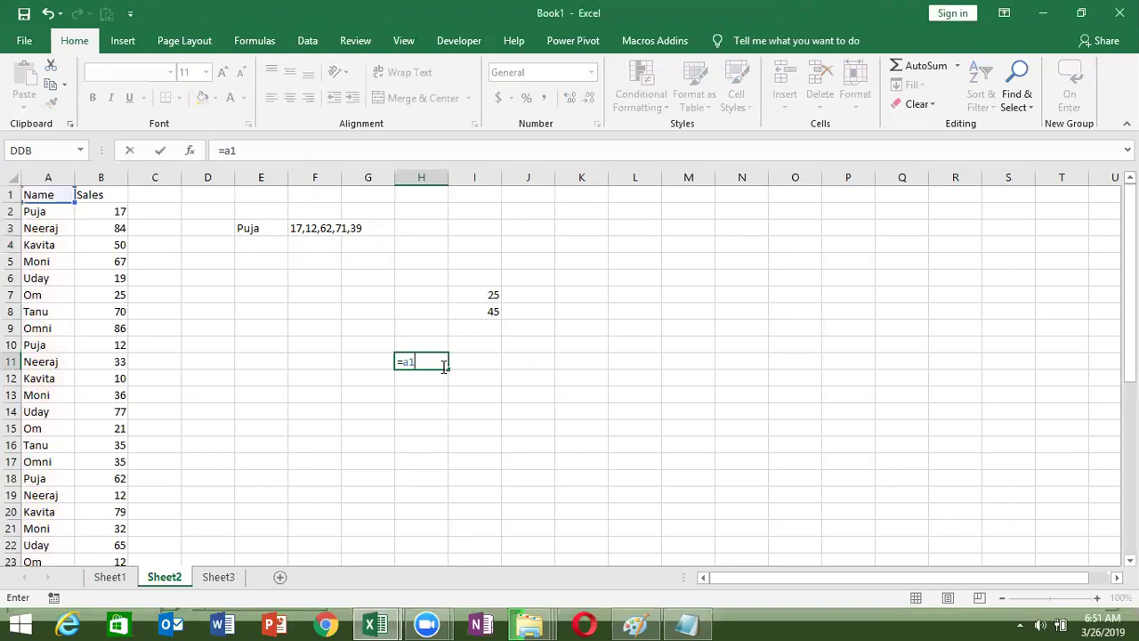
key("Return")
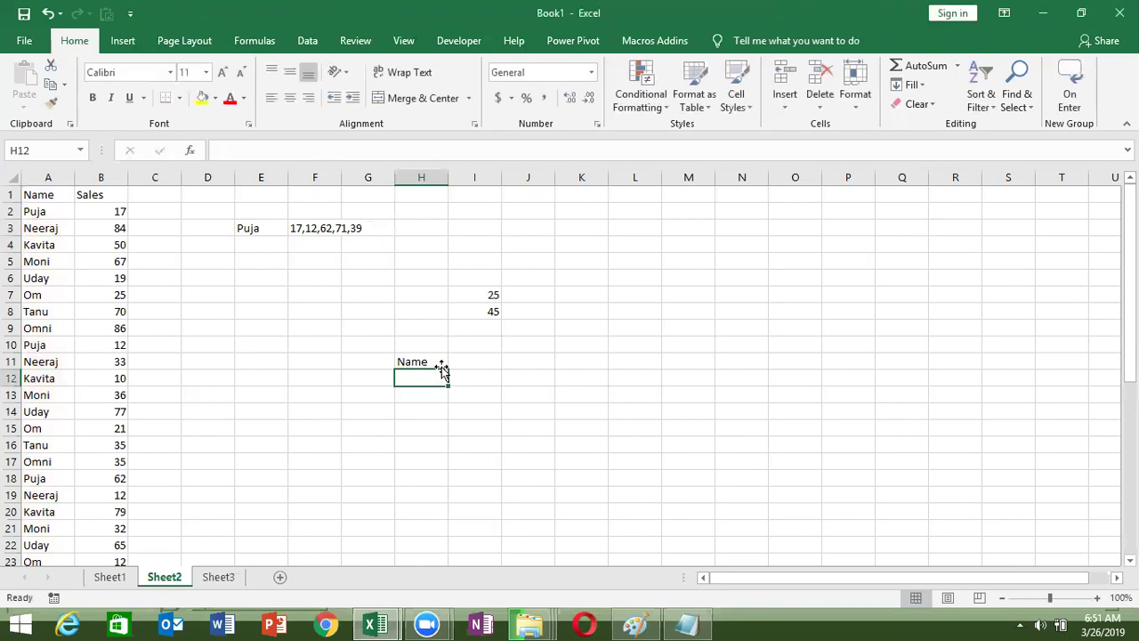
- Review F3's formula, highlighting the MLookup name, and leave it unchanged
double_click(298, 228)
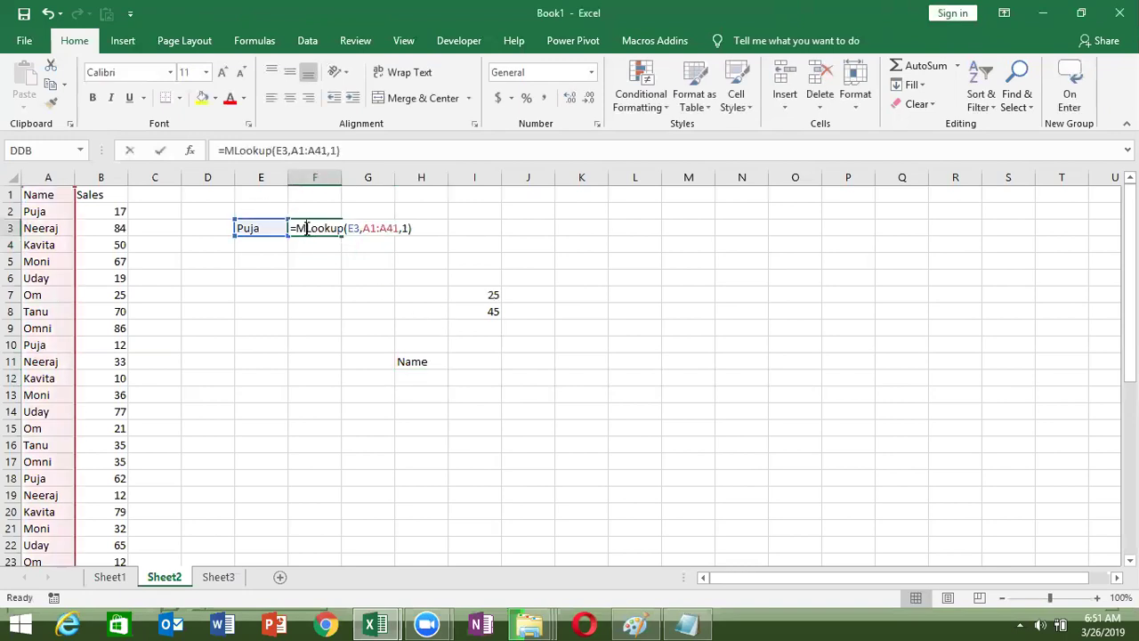
left_click_drag(298, 229, 343, 231)
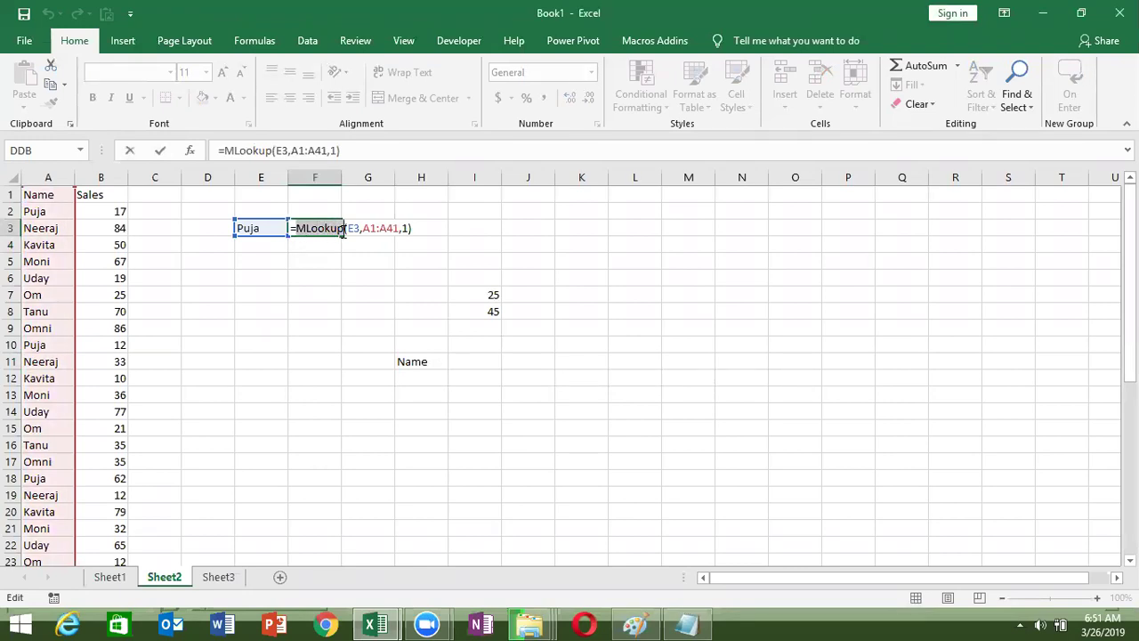
key("Escape")
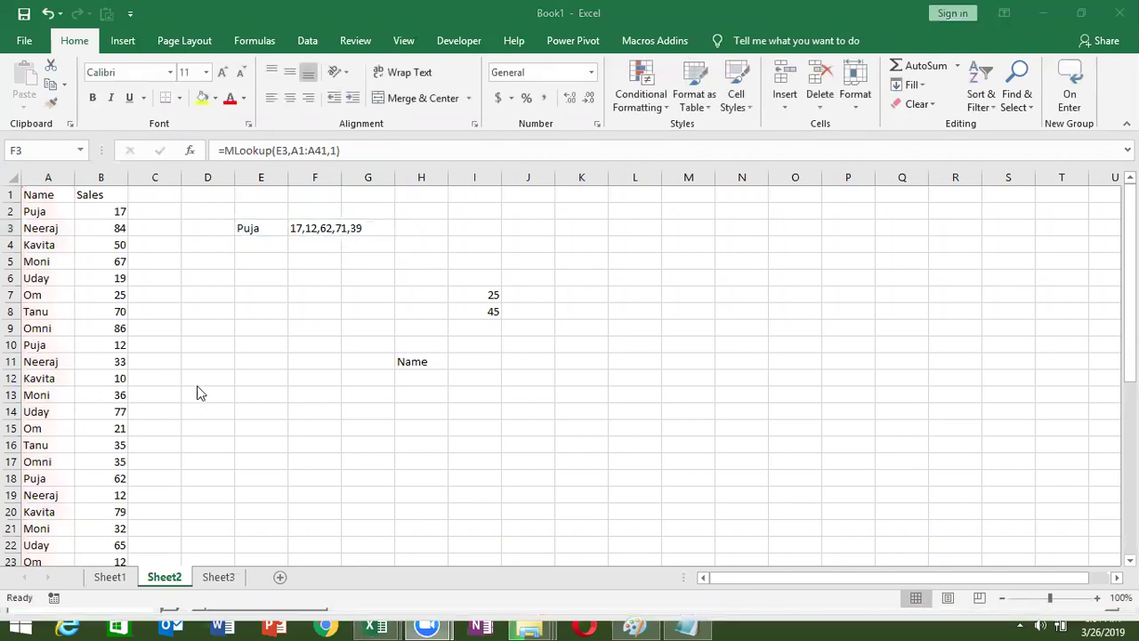
key("alt+Tab")
key("alt+Tab")
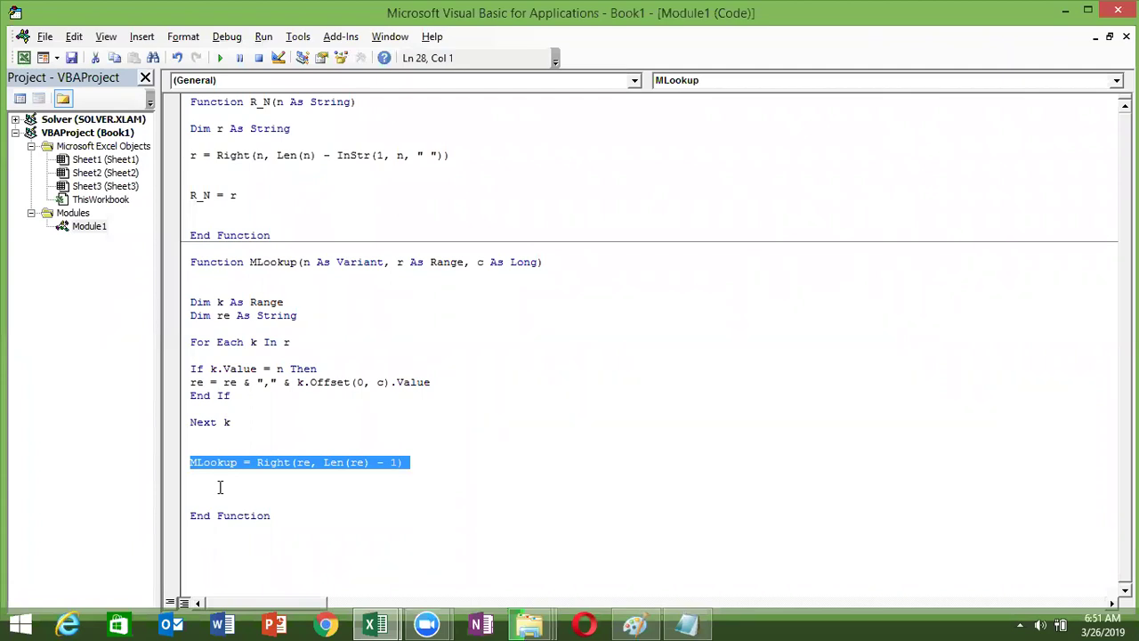
- Highlight the Right(re, Len(re) - 1) expression and MLookup name, then show the desktop
left_click(230, 479)
mouse_move(256, 461)
left_mouse_down()
mouse_move(372, 448)
mouse_move(405, 466)
left_mouse_up()
left_click_drag(237, 461, 182, 463)
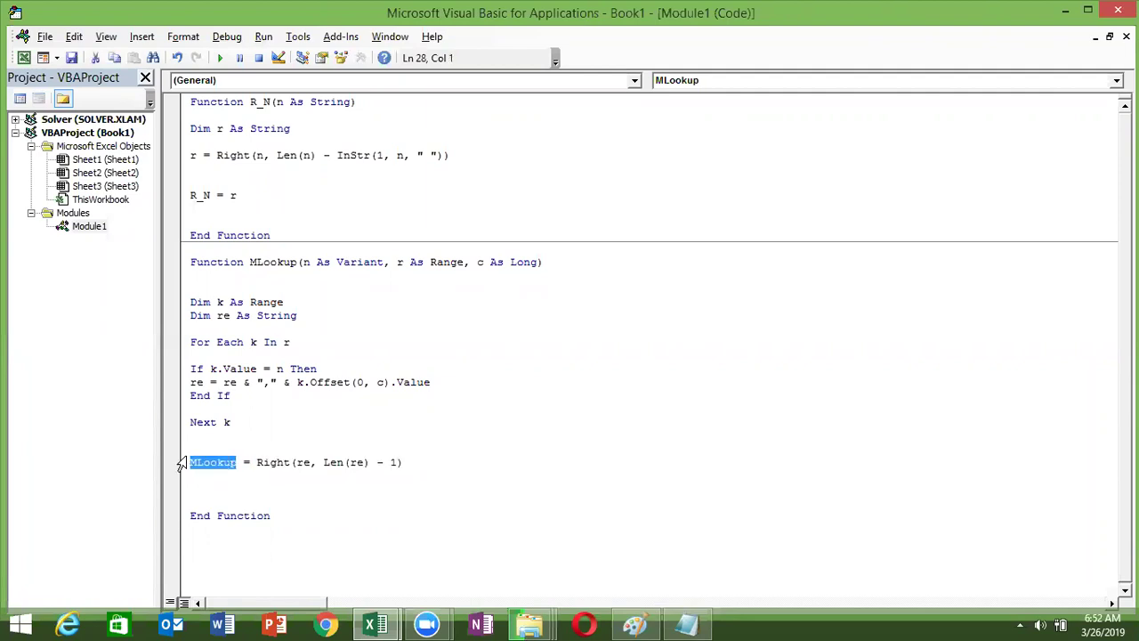
double_click(282, 261)
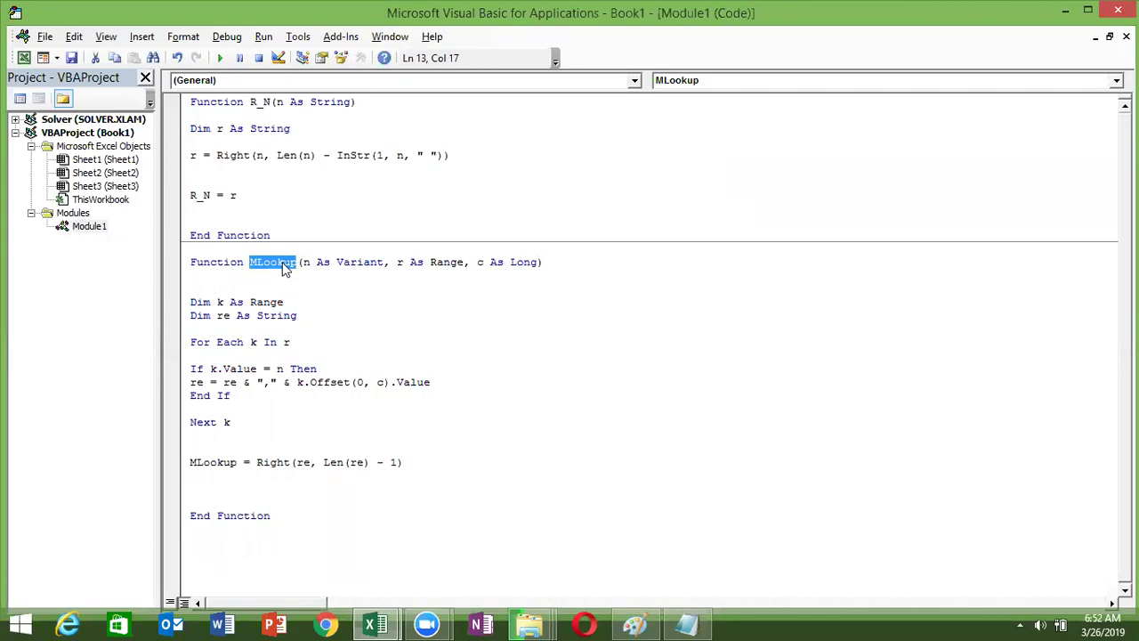
key("super+d")
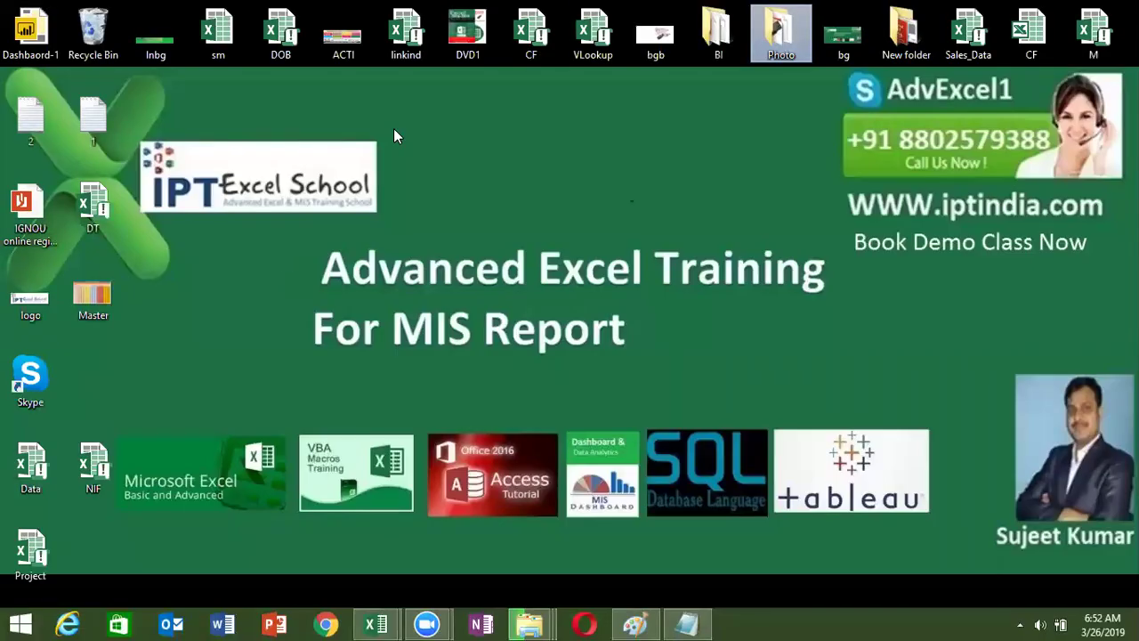